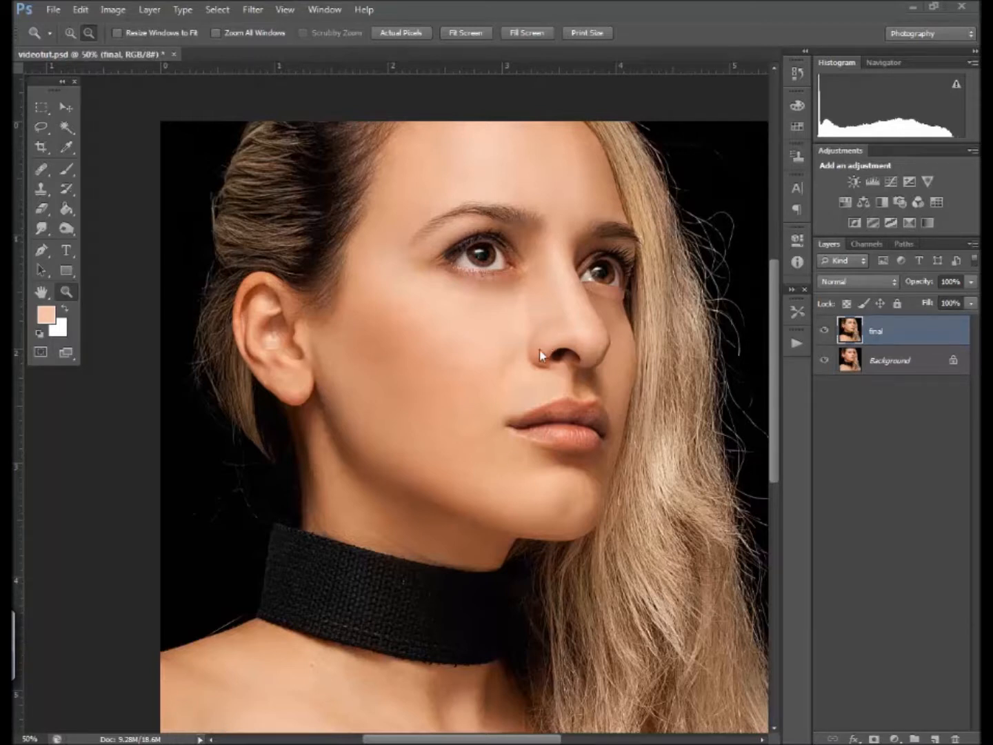
- Compare the portrait with and without the retouched final layer
{"action": "left_click", "coordinate": [824, 332]}
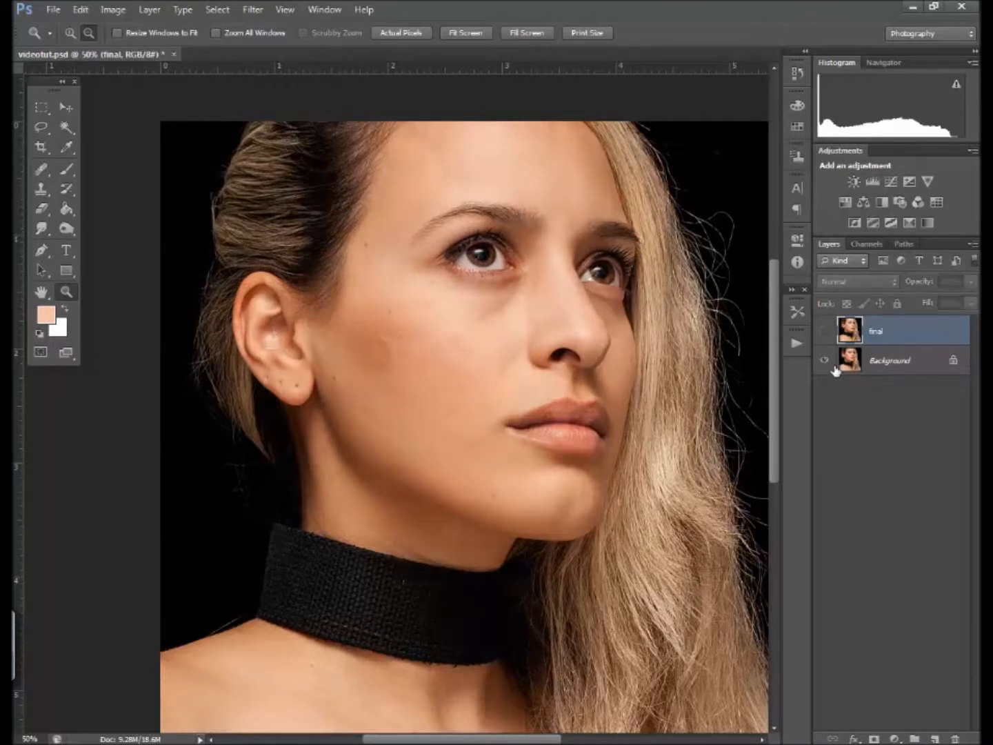
{"action": "left_click", "coordinate": [824, 333]}
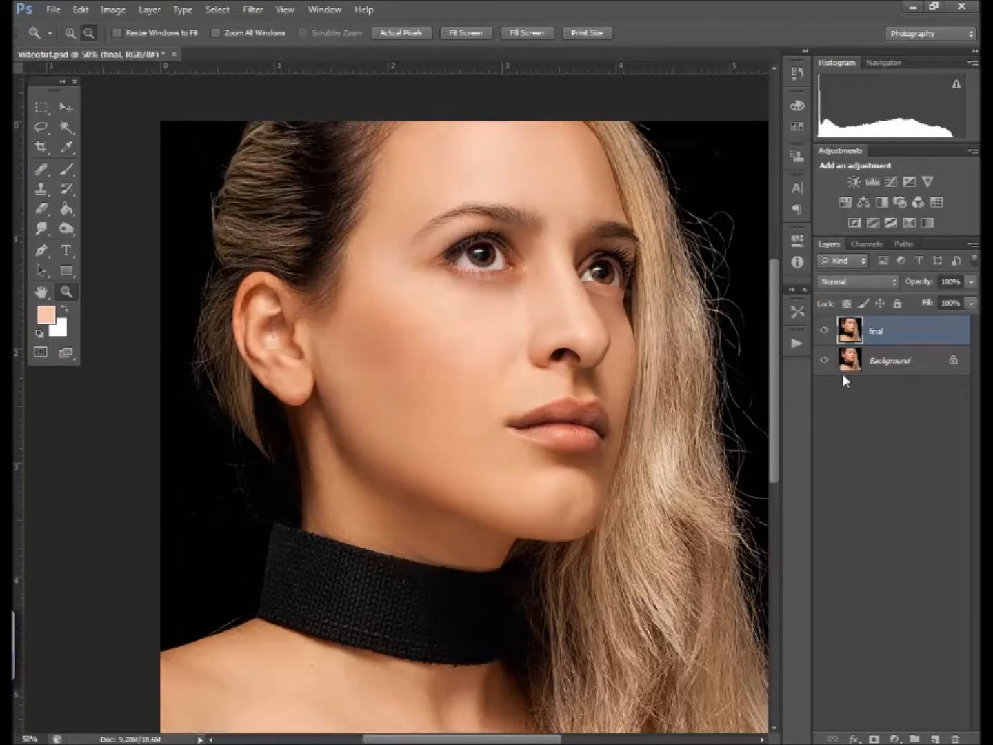
{"action": "left_click", "coordinate": [823, 333]}
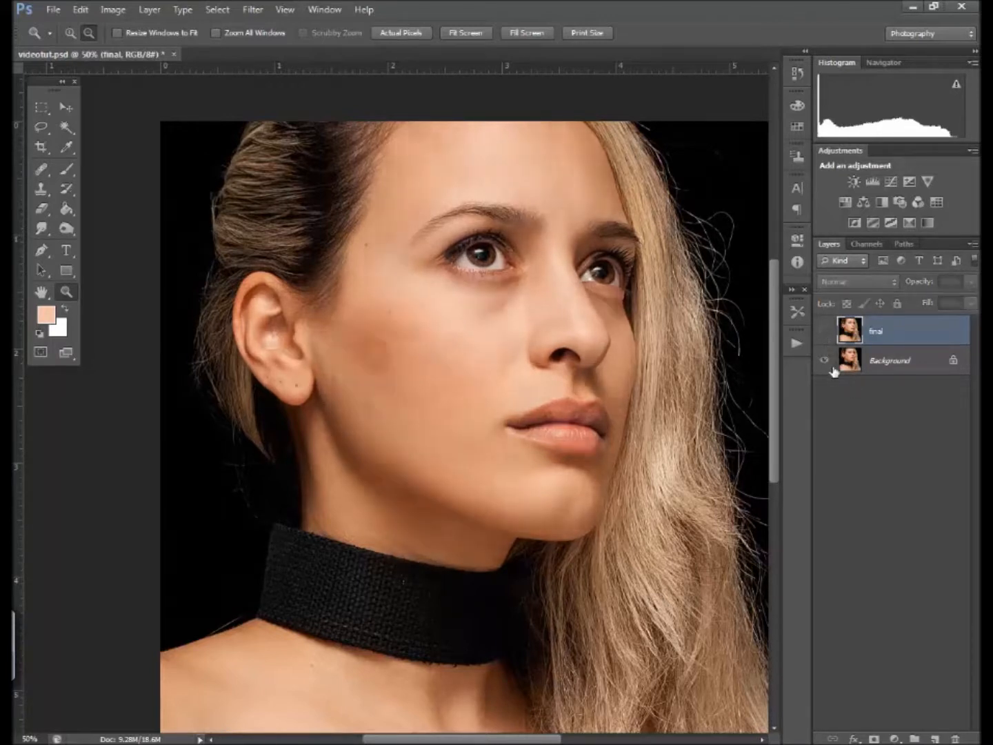
{"action": "left_click", "coordinate": [823, 332]}
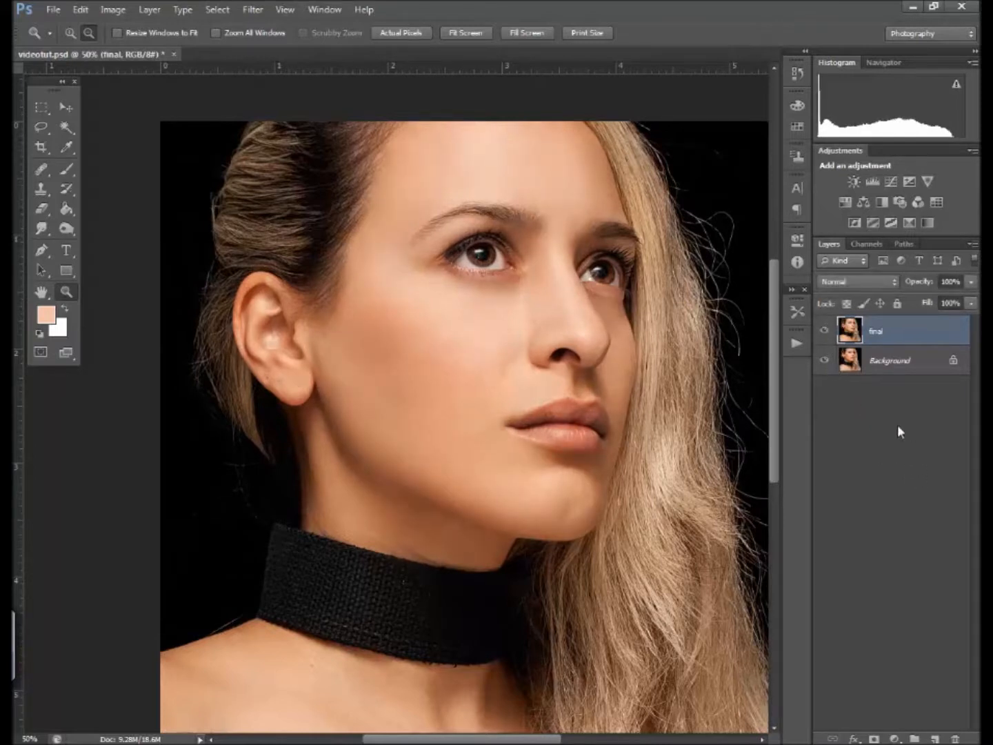
- Hide the final layer and duplicate the Background layer
{"action": "left_click", "coordinate": [823, 332]}
{"action": "left_click", "coordinate": [862, 362]}
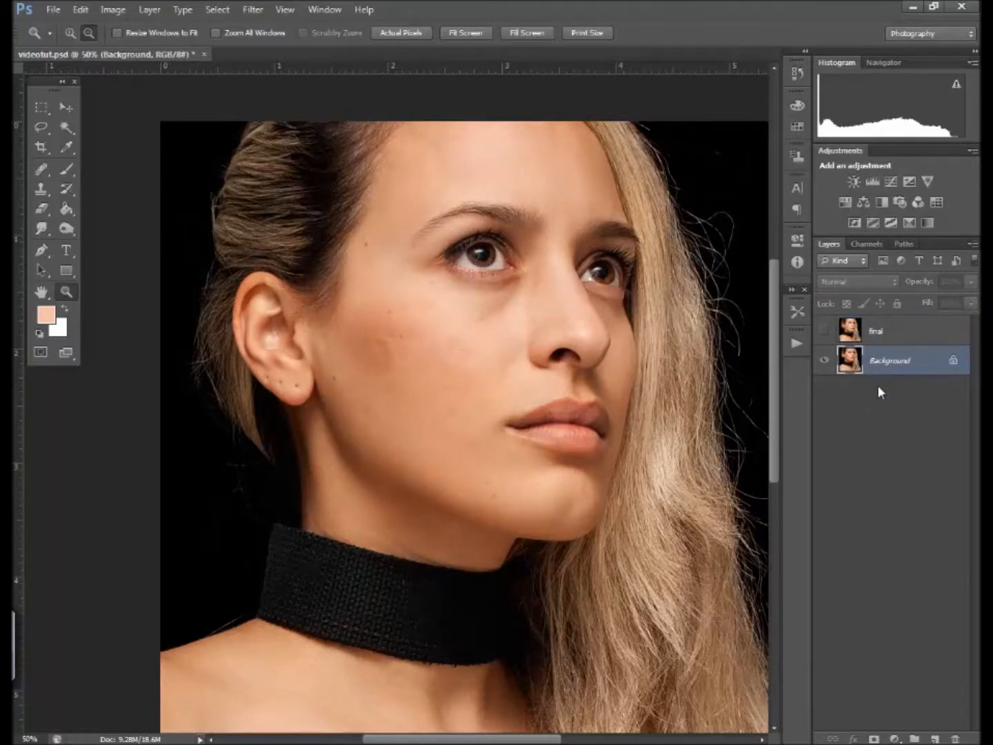
{"action": "key", "text": "ctrl+j"}
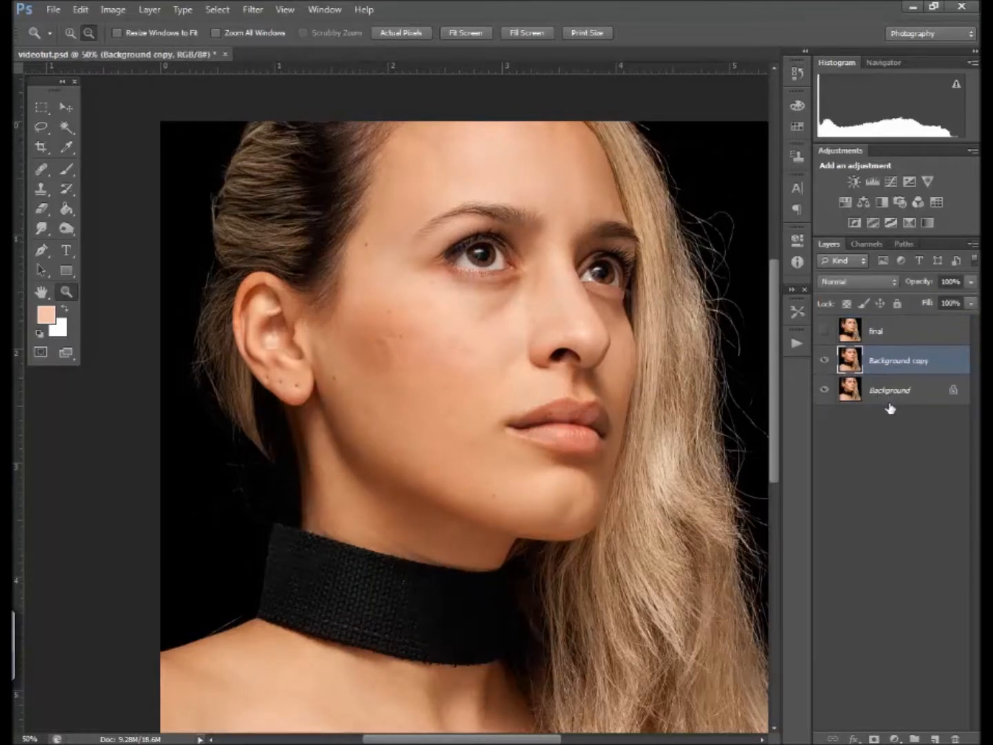
- Select the Healing Brush and review its size, hardness and spacing settings
{"action": "left_click", "coordinate": [40, 167]}
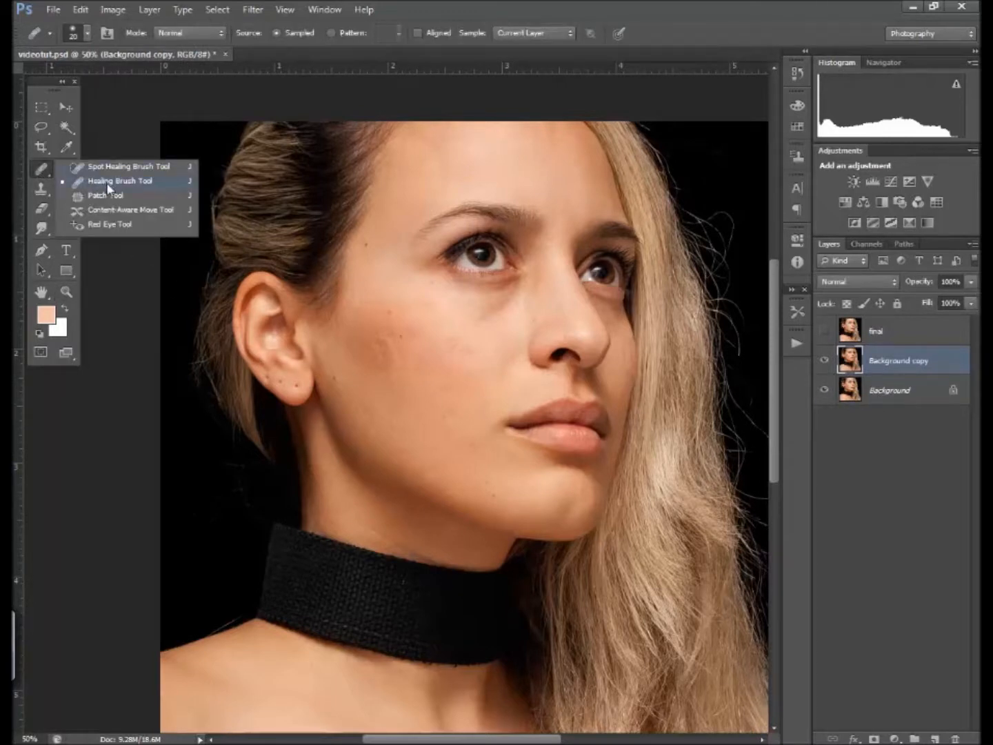
{"action": "left_click", "coordinate": [113, 182]}
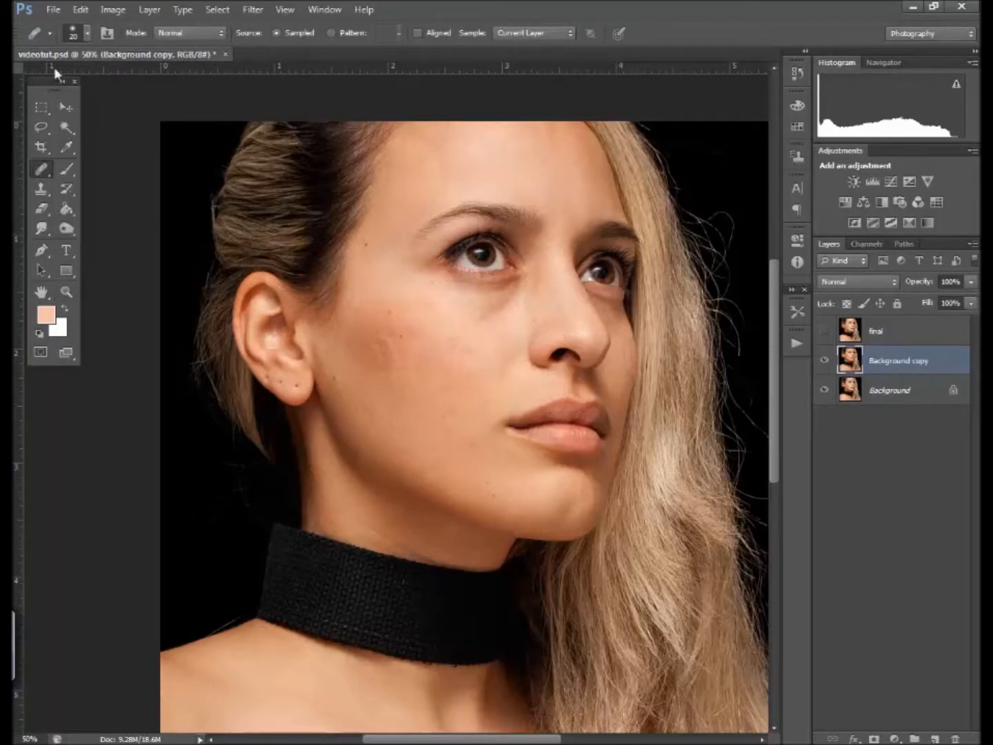
{"action": "left_click", "coordinate": [83, 33]}
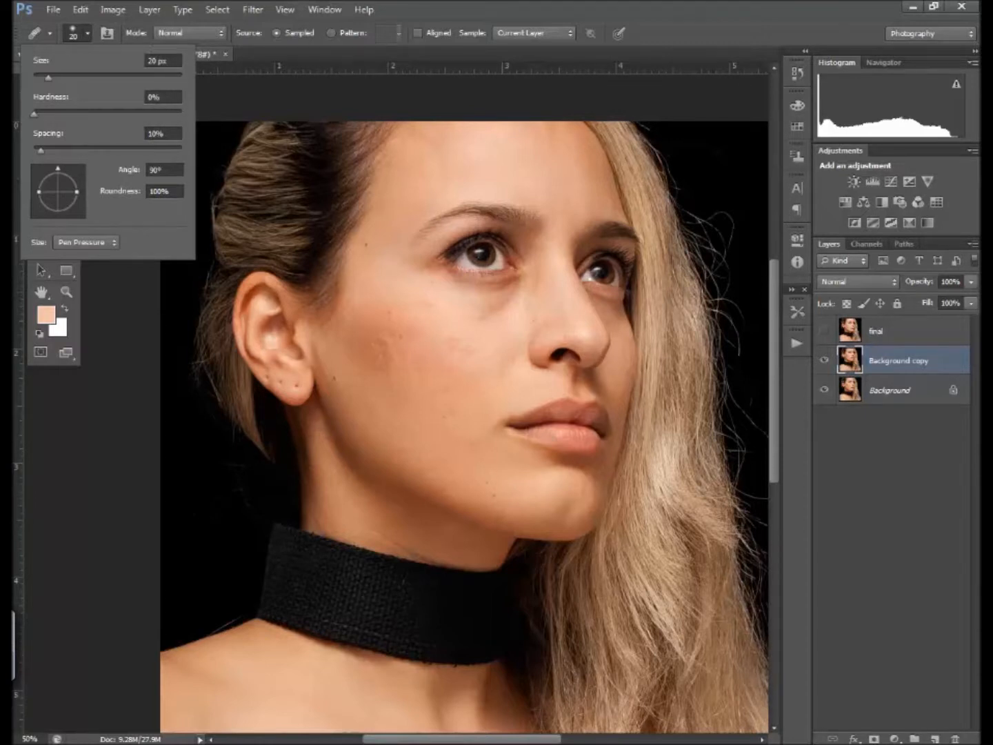
{"action": "left_click", "coordinate": [133, 277]}
{"action": "left_click", "coordinate": [486, 296]}
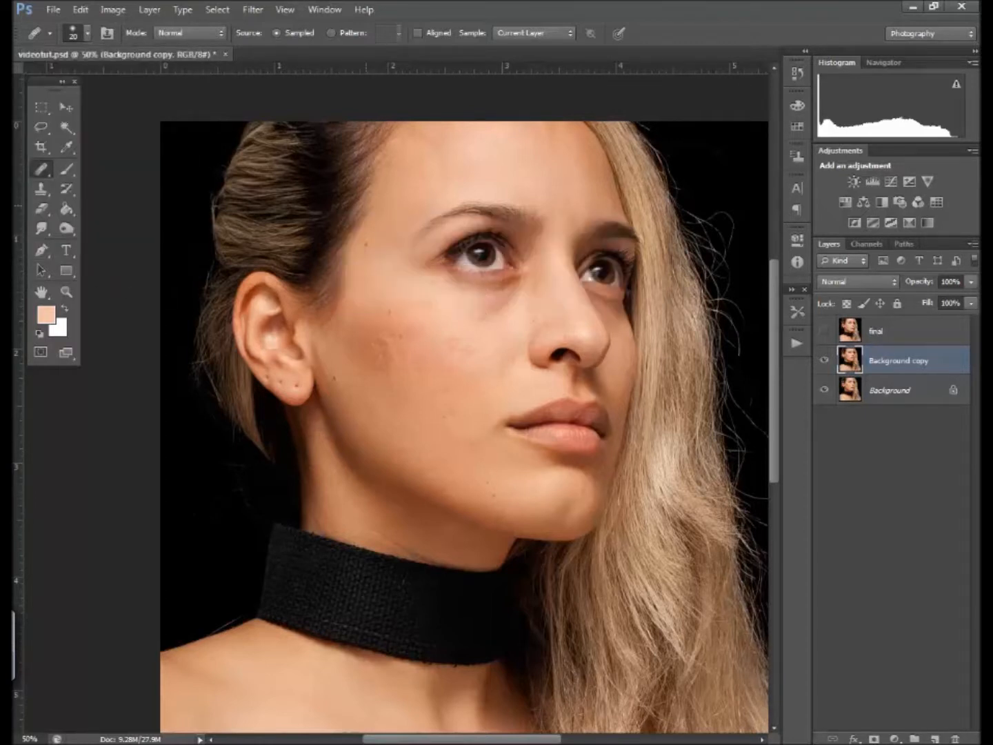
- Heal the moles on the temple and just below the eye with the Healing Brush, sampling clean skin beside each one
{"action": "left_click", "coordinate": [71, 294]}
{"action": "left_click", "coordinate": [397, 36]}
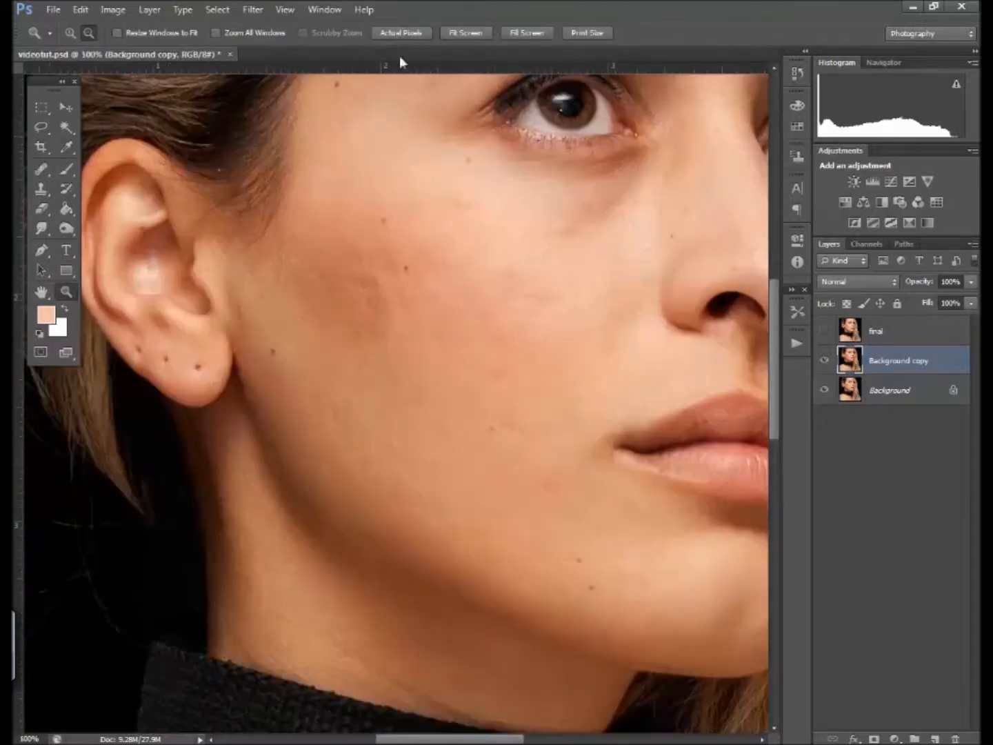
{"action": "left_click_drag", "start_coordinate": [323, 243], "coordinate": [401, 312]}
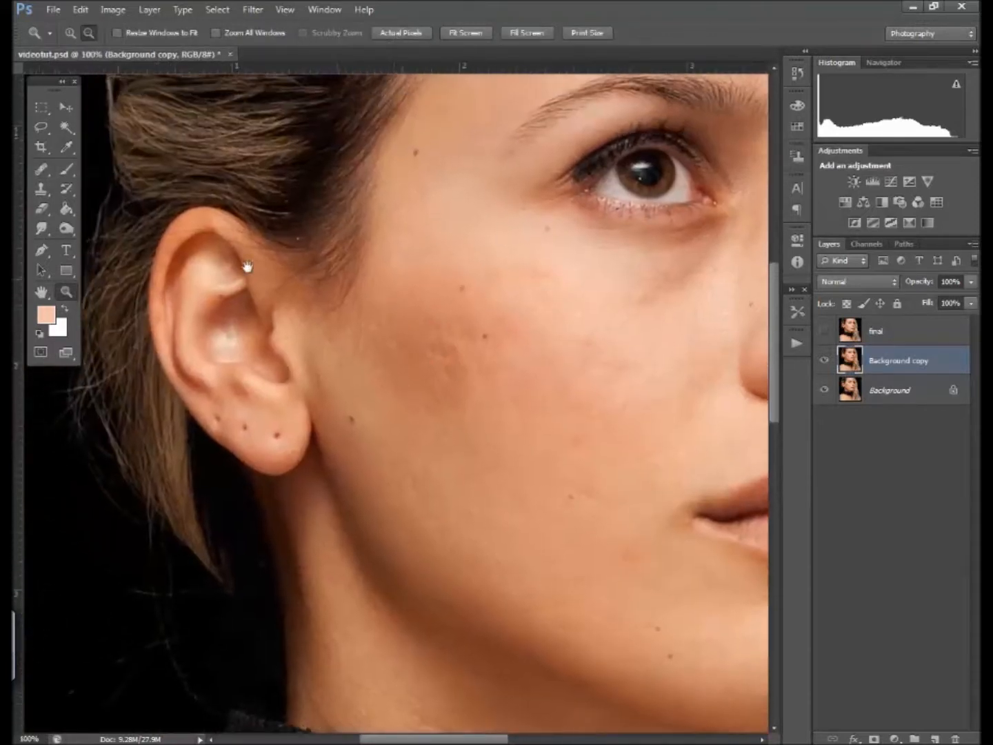
{"action": "left_click", "coordinate": [41, 173]}
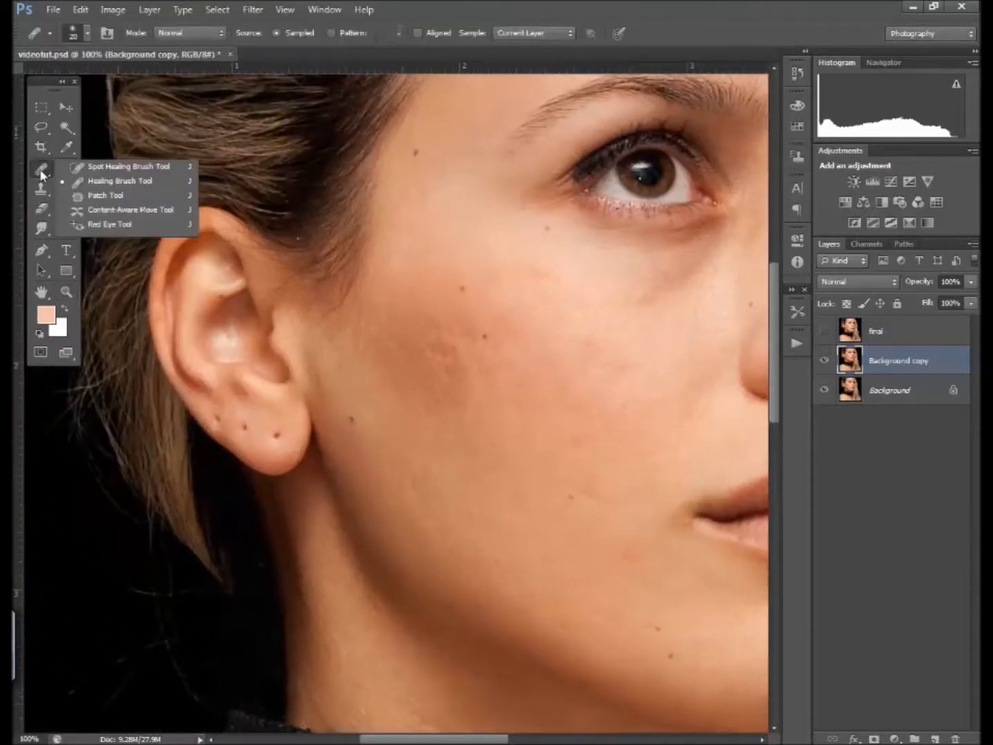
{"action": "left_click", "coordinate": [109, 182]}
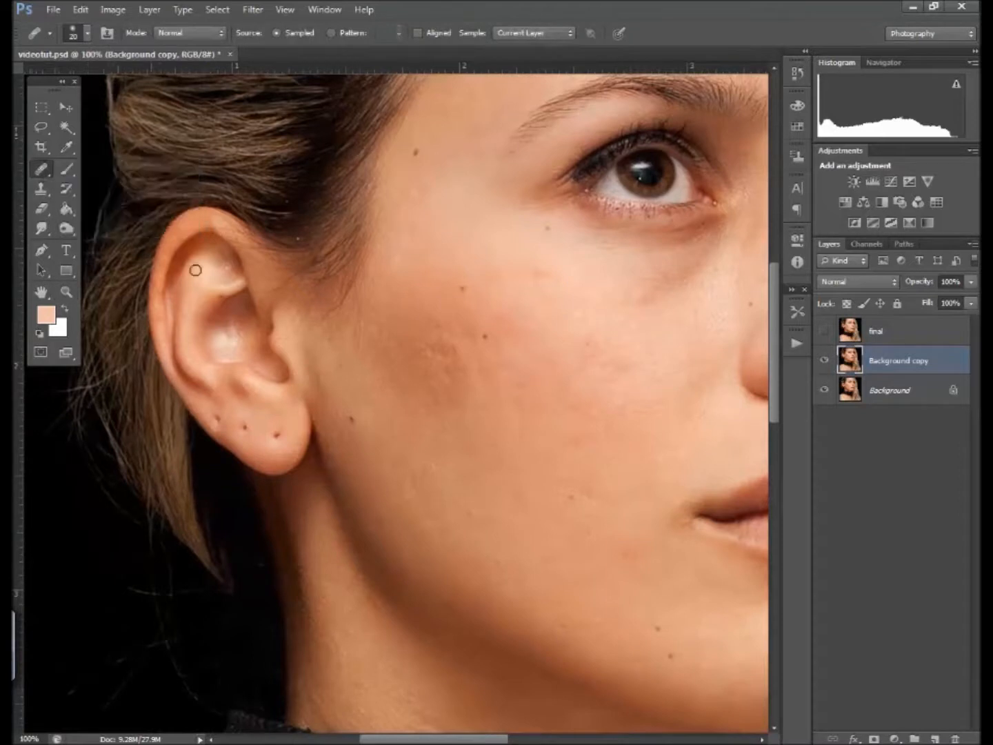
{"action": "left_click", "coordinate": [423, 190], "text": "alt"}
{"action": "left_click", "coordinate": [415, 149]}
{"action": "left_click", "coordinate": [548, 259], "text": "alt"}
{"action": "left_click", "coordinate": [549, 229]}
- Heal the two moles on the upper cheek and the small spot on the lower cheek, using nearby skin as the source
{"action": "left_click", "coordinate": [495, 306], "text": "alt"}
{"action": "left_click", "coordinate": [464, 288]}
{"action": "left_click", "coordinate": [499, 369], "text": "alt"}
{"action": "left_click", "coordinate": [486, 339]}
{"action": "left_click", "coordinate": [610, 510], "text": "alt"}
{"action": "left_click_drag", "start_coordinate": [572, 494], "coordinate": [599, 504]}
- Heal the two moles beside the chin and the faint spot next to them using nearby skin
{"action": "left_click_drag", "start_coordinate": [572, 536], "coordinate": [483, 383]}
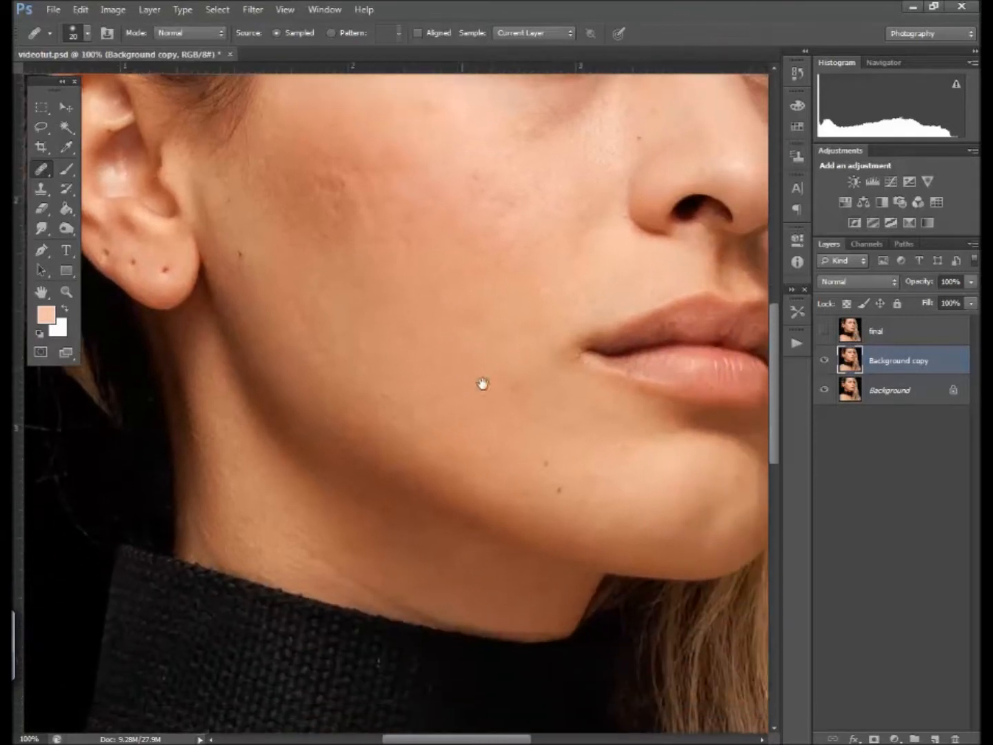
{"action": "left_click", "coordinate": [546, 439], "text": "alt"}
{"action": "left_click", "coordinate": [544, 463]}
{"action": "left_click", "coordinate": [572, 470], "text": "alt"}
{"action": "left_click", "coordinate": [561, 490]}
{"action": "left_click", "coordinate": [525, 452], "text": "alt"}
{"action": "left_click", "coordinate": [491, 455]}
- Heal the rough, scarred patch on the cheek and the uneven skin closer to the nose
{"action": "left_click", "coordinate": [352, 198]}
{"action": "mouse_move", "coordinate": [353, 198]}
{"action": "left_mouse_down"}
{"action": "mouse_move", "coordinate": [353, 206]}
{"action": "mouse_move", "coordinate": [338, 196]}
{"action": "mouse_move", "coordinate": [348, 195]}
{"action": "left_mouse_up"}
{"action": "left_click", "coordinate": [449, 176], "text": "alt"}
{"action": "mouse_move", "coordinate": [482, 177]}
{"action": "left_mouse_down"}
{"action": "mouse_move", "coordinate": [482, 201]}
{"action": "mouse_move", "coordinate": [500, 188]}
{"action": "left_mouse_up"}
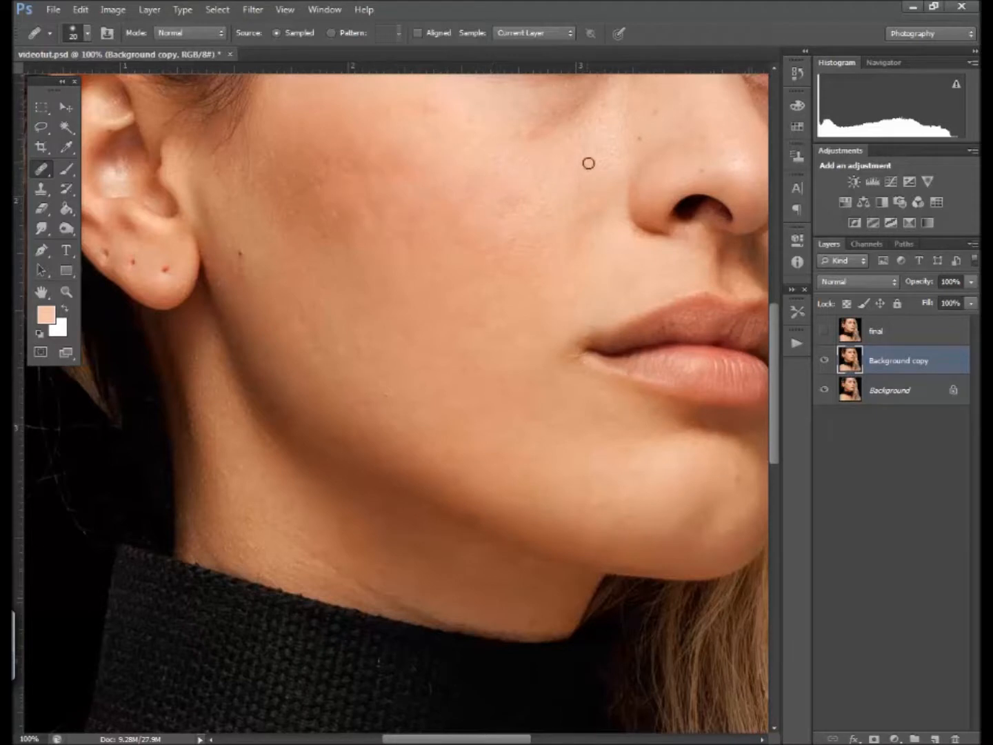
- Heal the fine marks on the upper cheek below the eye with short Healing Brush strokes
{"action": "left_click_drag", "start_coordinate": [565, 192], "coordinate": [542, 293]}
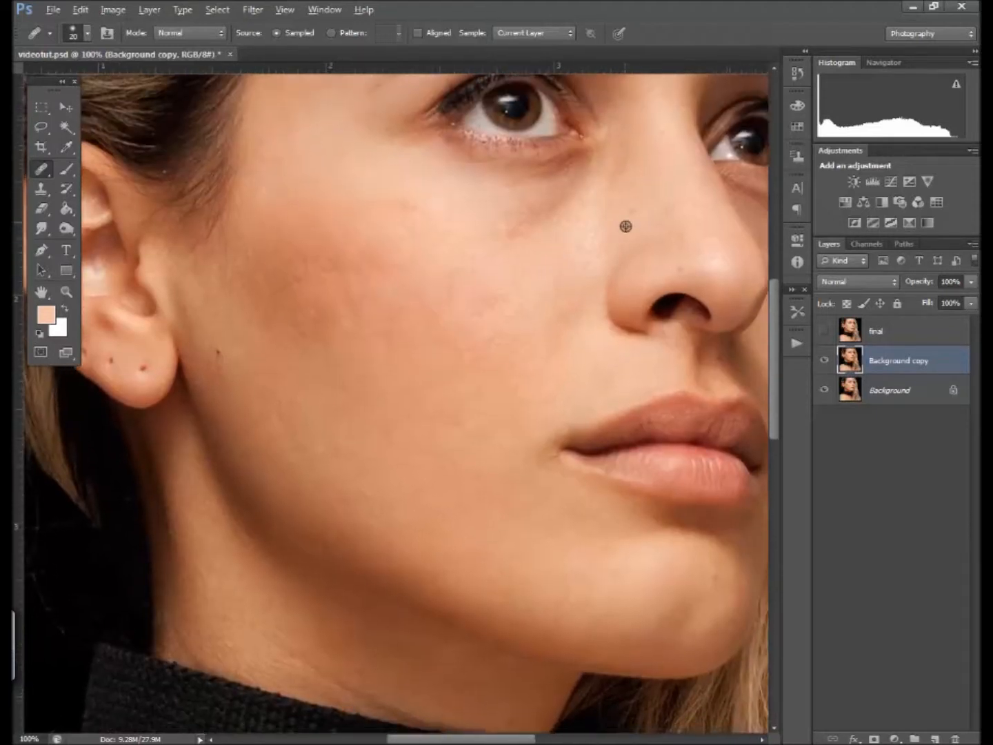
{"action": "left_click", "coordinate": [504, 269], "text": "alt"}
{"action": "left_click_drag", "start_coordinate": [512, 242], "coordinate": [517, 232]}
{"action": "left_click_drag", "start_coordinate": [428, 215], "coordinate": [408, 208]}
- Heal the mole on the jaw beside the ear and the three piercing holes in the earlobe
{"action": "left_click_drag", "start_coordinate": [339, 332], "coordinate": [515, 270]}
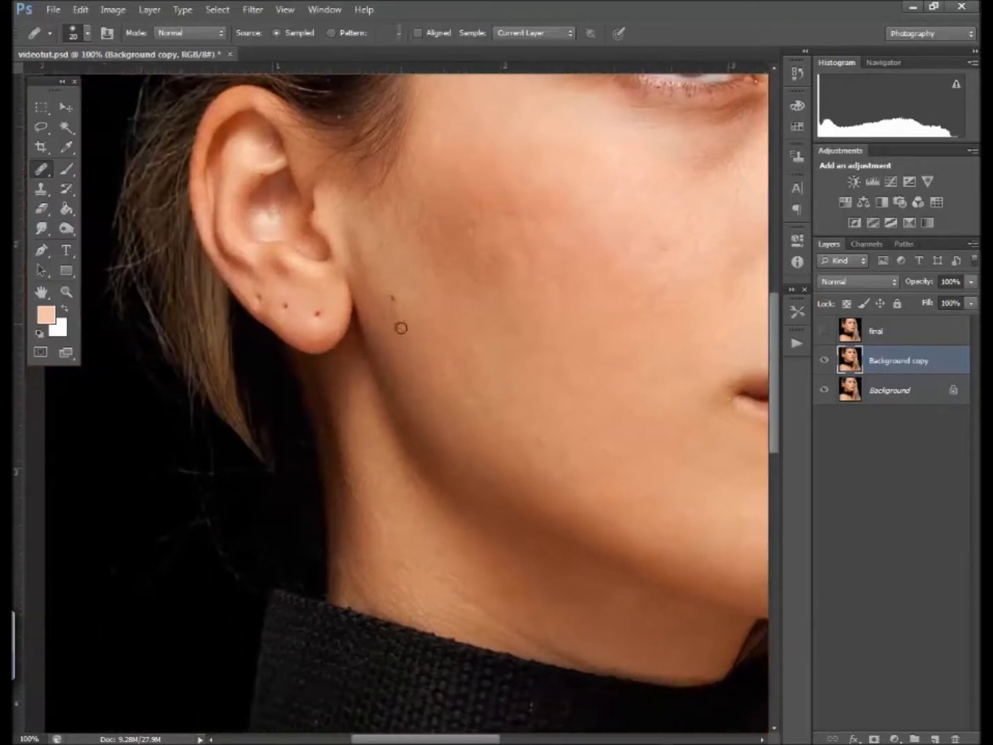
{"action": "left_click", "coordinate": [393, 301]}
{"action": "left_click", "coordinate": [327, 299], "text": "alt"}
{"action": "left_click", "coordinate": [318, 313]}
{"action": "left_click", "coordinate": [285, 305]}
{"action": "left_click", "coordinate": [261, 295]}
{"action": "left_click", "coordinate": [401, 265], "text": "alt"}
- Heal the blemishes around the corner of the mouth and below the lower lip
{"action": "left_click_drag", "start_coordinate": [495, 386], "coordinate": [301, 277]}
{"action": "left_click_drag", "start_coordinate": [540, 384], "coordinate": [463, 419]}
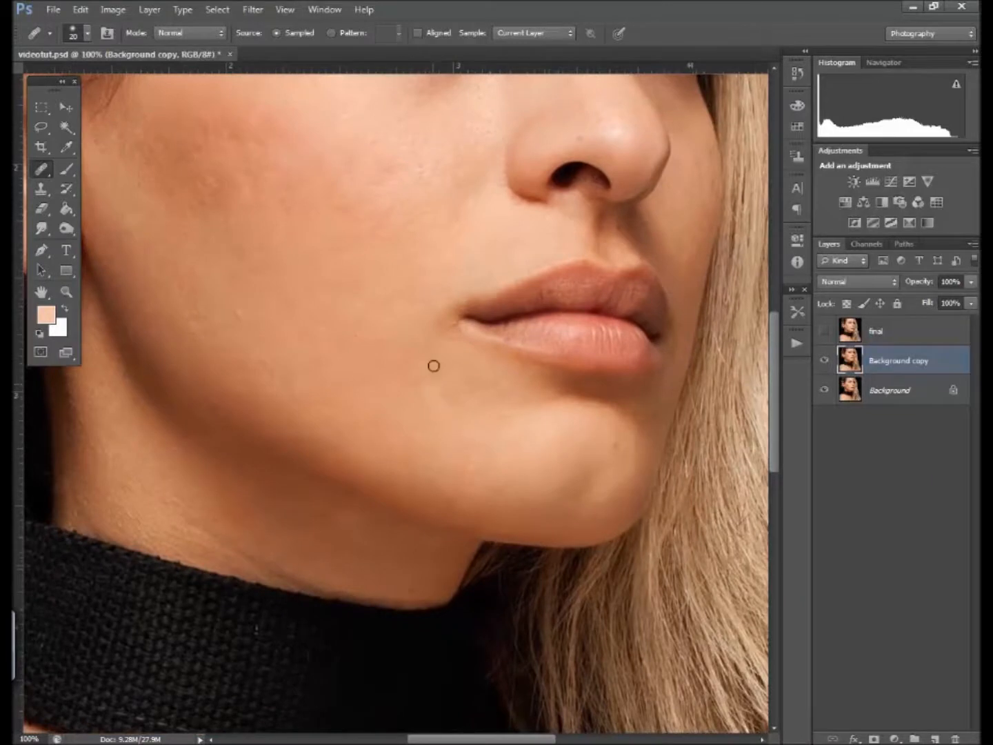
{"action": "left_click", "coordinate": [453, 342]}
{"action": "mouse_move", "coordinate": [454, 330]}
{"action": "left_mouse_down"}
{"action": "mouse_move", "coordinate": [438, 313]}
{"action": "mouse_move", "coordinate": [463, 309]}
{"action": "left_mouse_up"}
{"action": "left_click", "coordinate": [432, 302], "text": "alt"}
{"action": "left_click", "coordinate": [545, 400]}
- Heal the dark crease beneath the inner corner of the nearer eye with Healing Brush strokes
{"action": "left_click_drag", "start_coordinate": [397, 450], "coordinate": [411, 461]}
{"action": "mouse_move", "coordinate": [457, 273]}
{"action": "left_mouse_down"}
{"action": "mouse_move", "coordinate": [447, 250]}
{"action": "mouse_move", "coordinate": [448, 293]}
{"action": "left_mouse_up"}
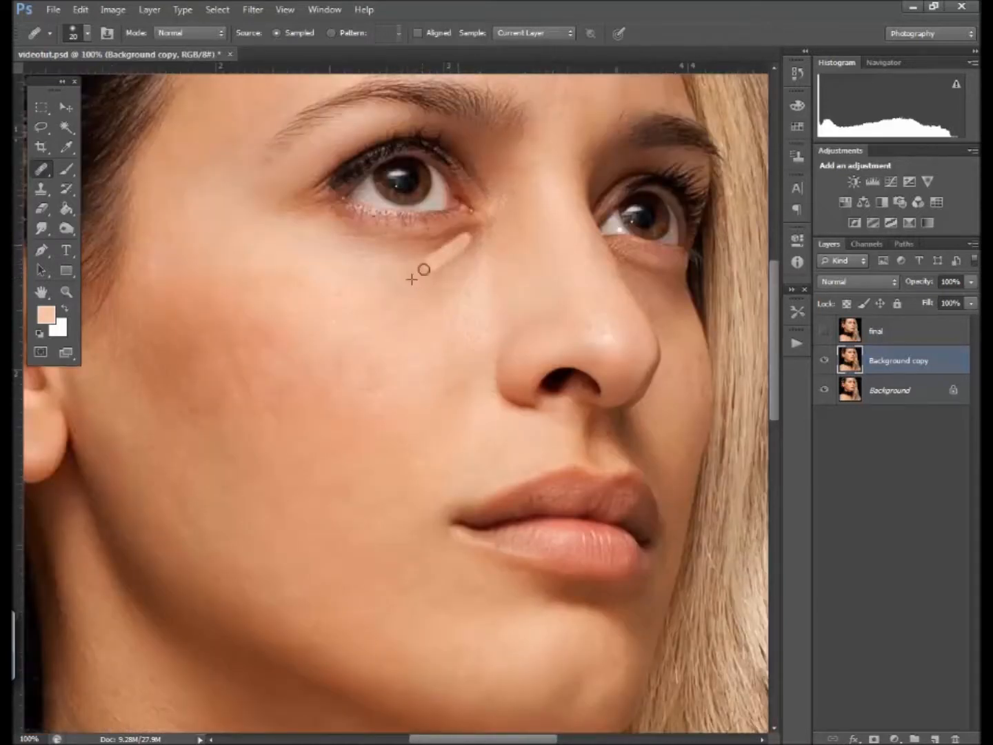
{"action": "left_click_drag", "start_coordinate": [486, 247], "coordinate": [494, 260]}
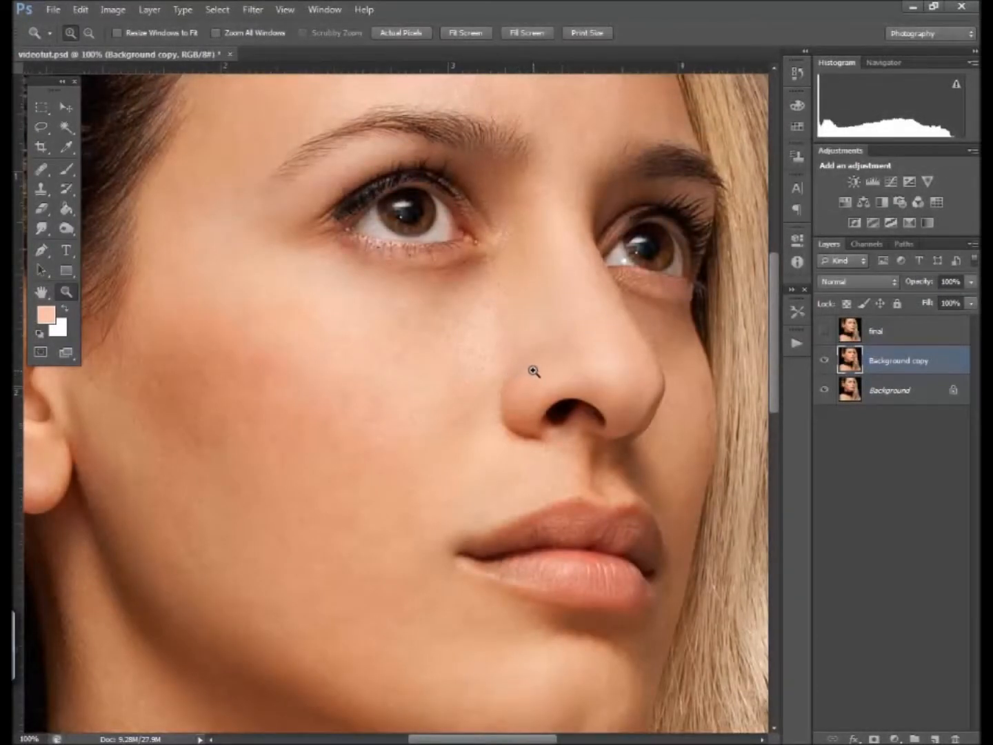
- Examine the retouched face at full-face and actual-pixel magnification for remaining blemishes
{"action": "left_click", "coordinate": [527, 370], "text": "alt"}
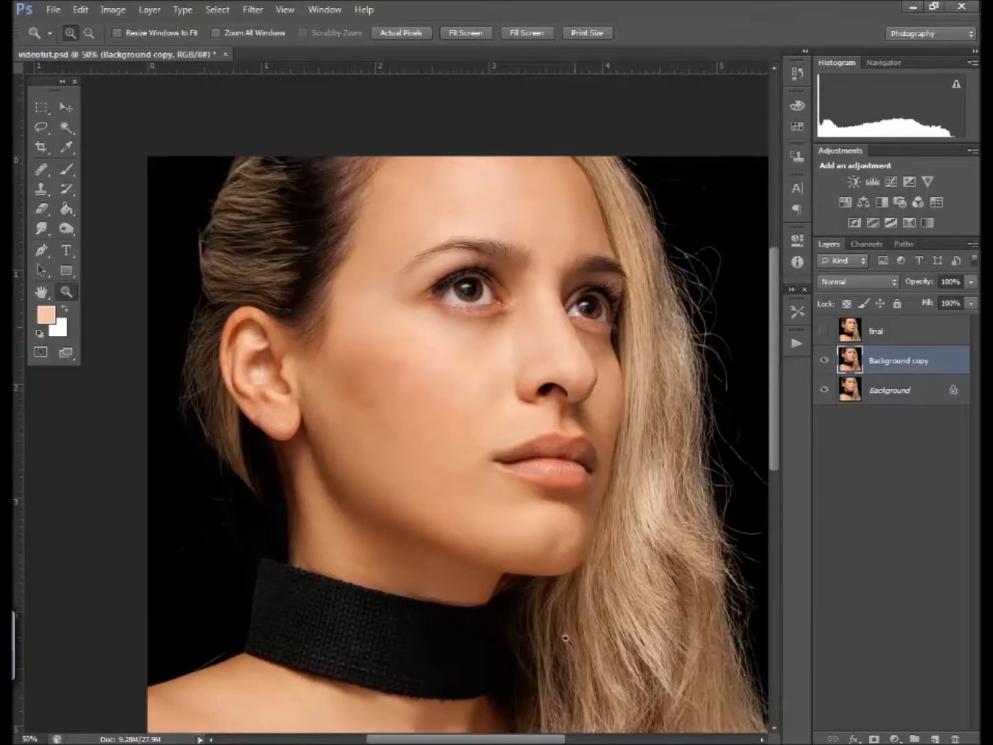
{"action": "left_click_drag", "start_coordinate": [556, 739], "coordinate": [580, 740]}
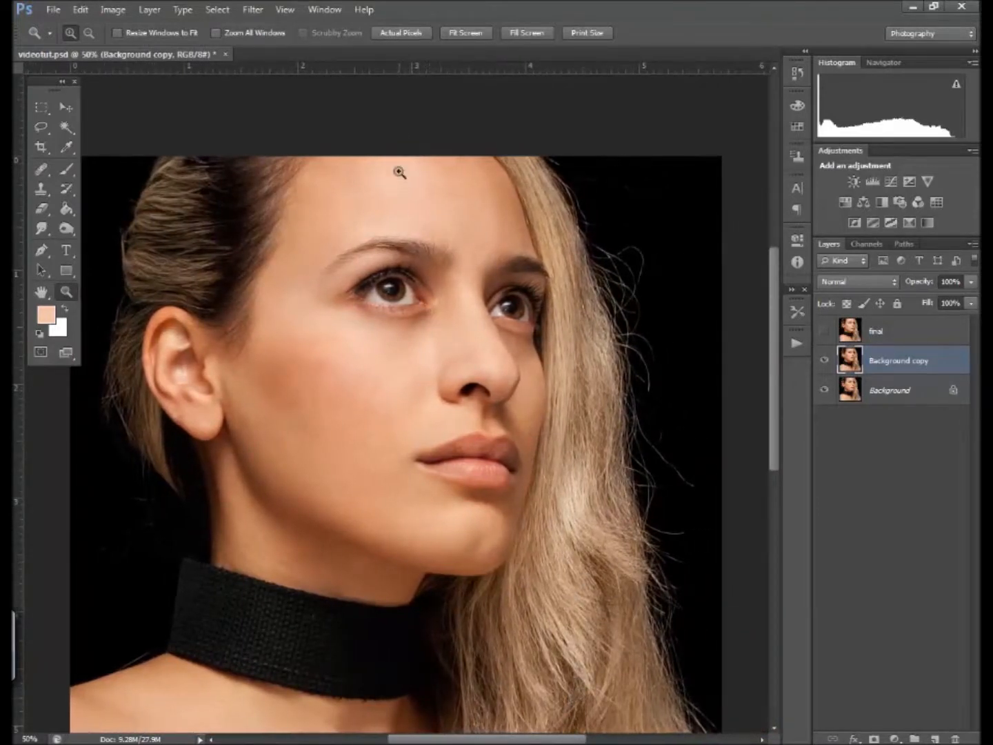
{"action": "left_click", "coordinate": [399, 35]}
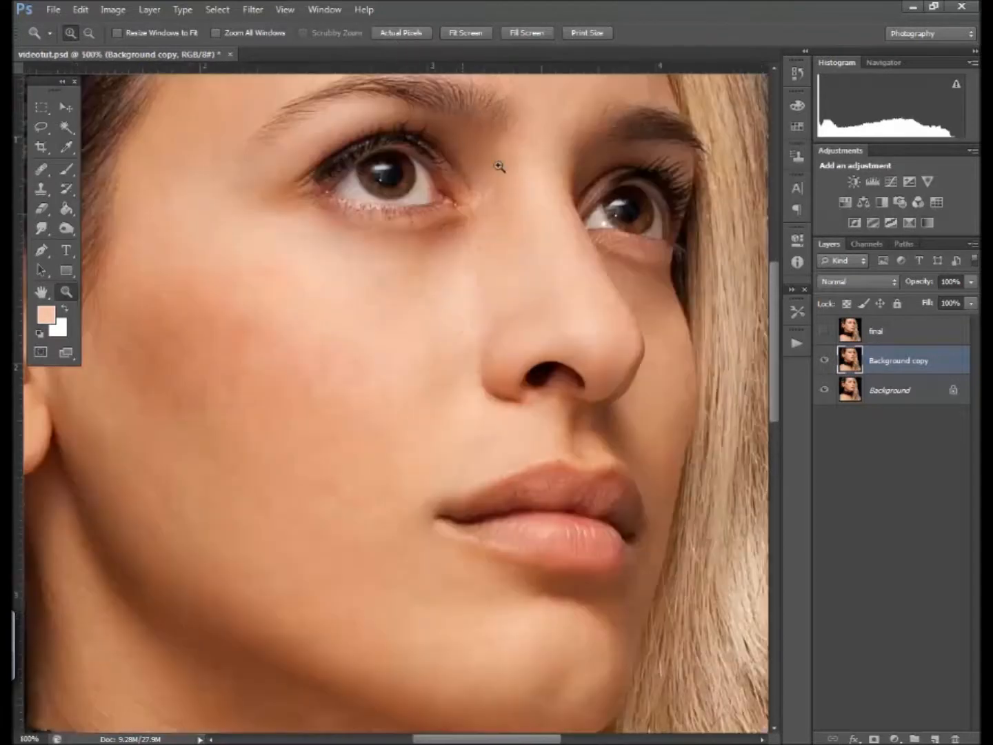
{"action": "left_click", "coordinate": [42, 169]}
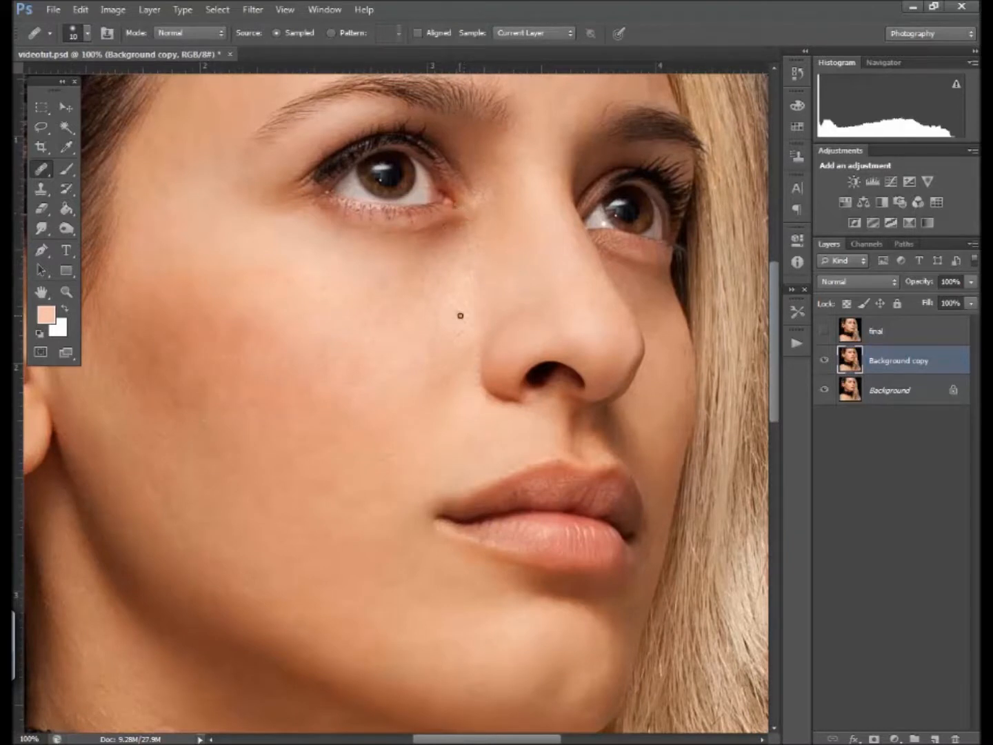
{"action": "left_click_drag", "start_coordinate": [451, 271], "coordinate": [513, 301]}
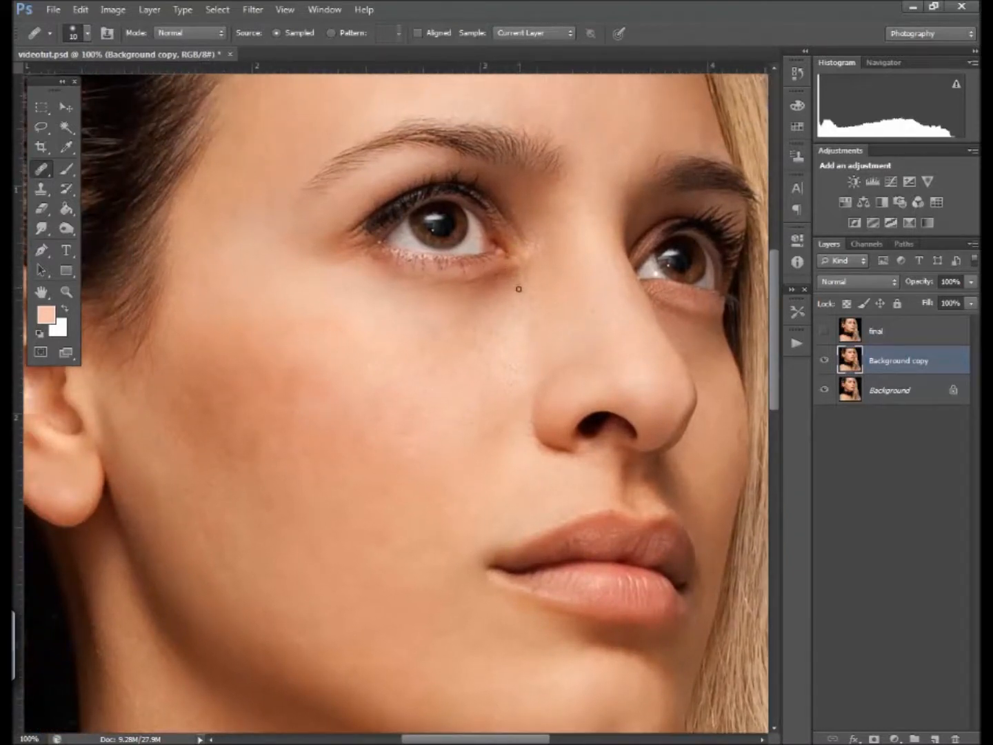
{"action": "left_click", "coordinate": [71, 294]}
{"action": "left_click", "coordinate": [463, 398], "text": "alt"}
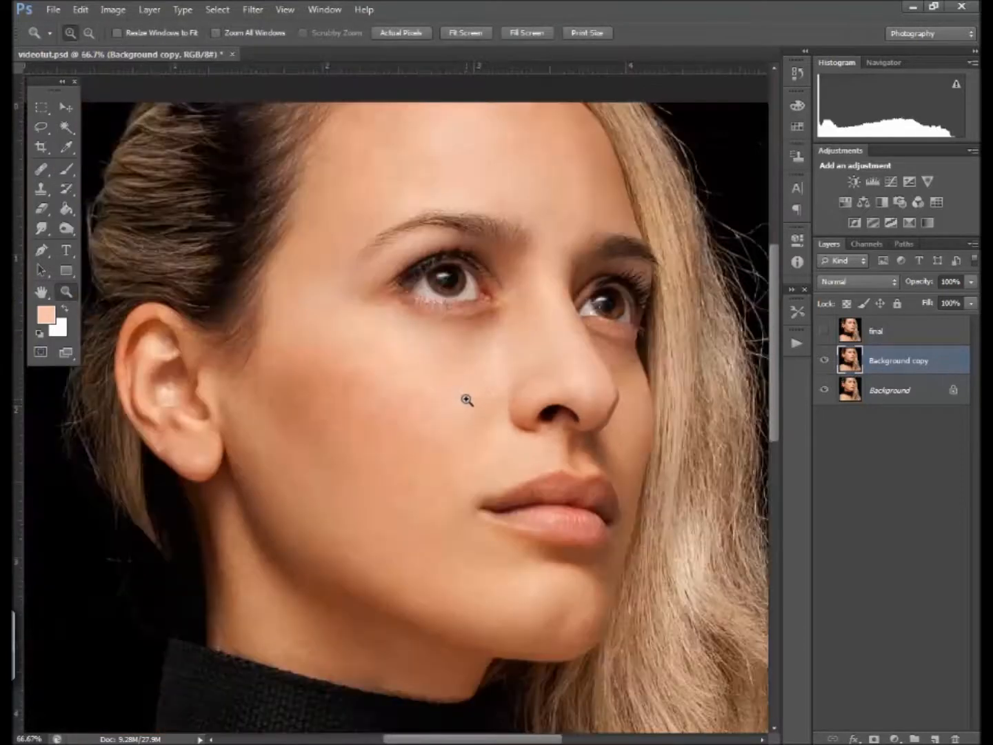
{"action": "left_click", "coordinate": [466, 399], "text": "alt"}
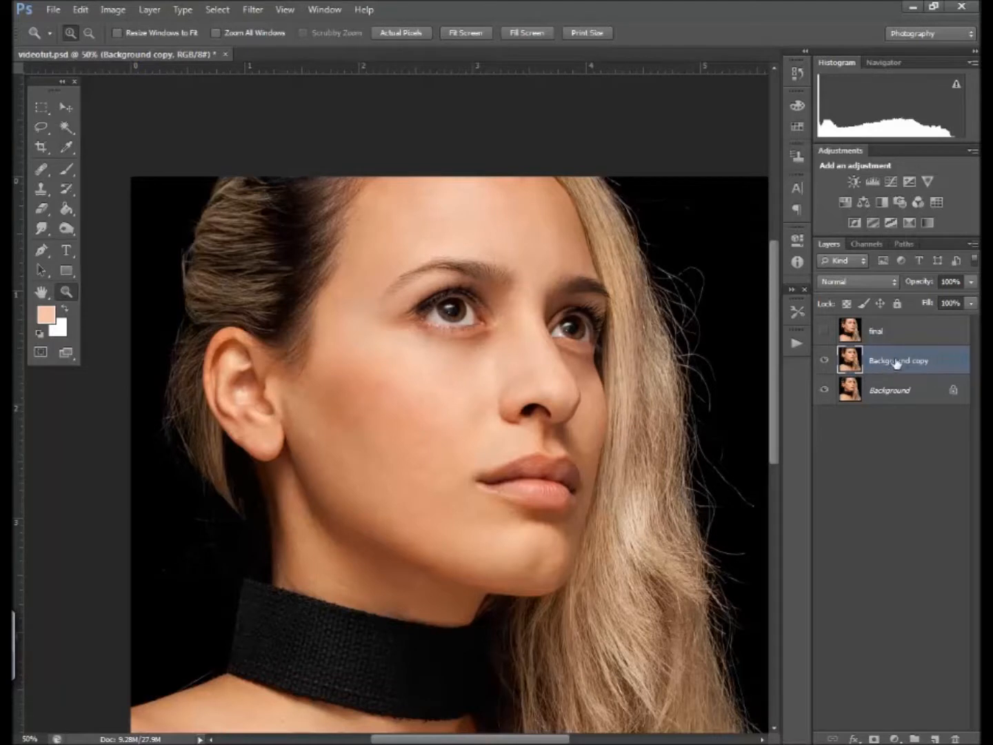
- Add a new empty layer above the Background copy layer
{"action": "left_click", "coordinate": [934, 737]}
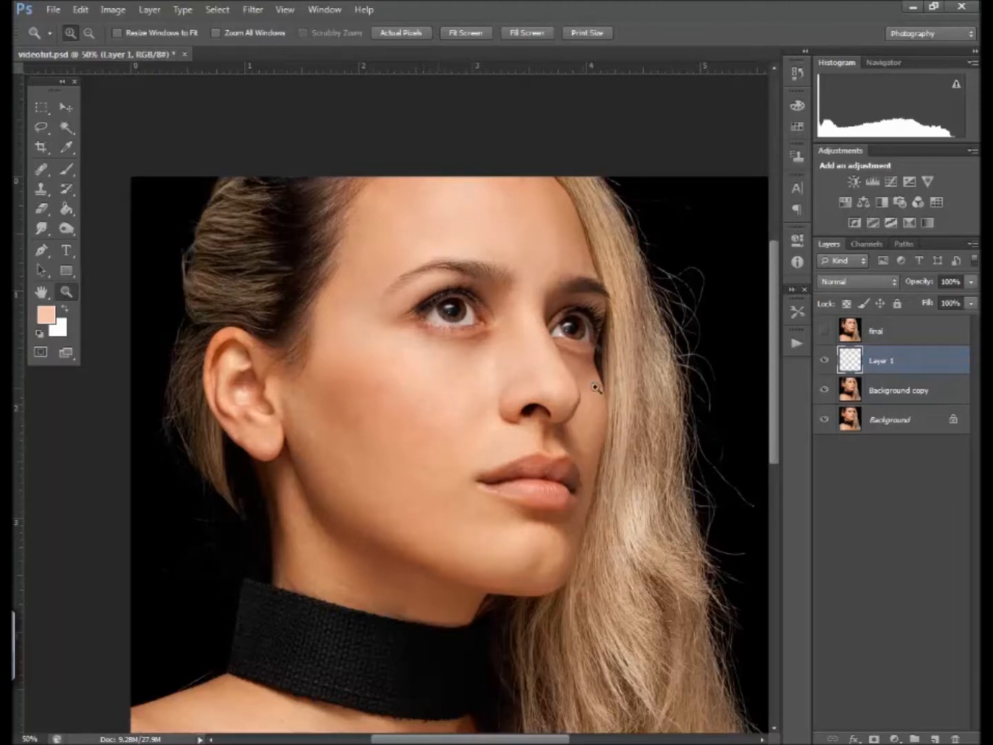
{"action": "left_click", "coordinate": [456, 366]}
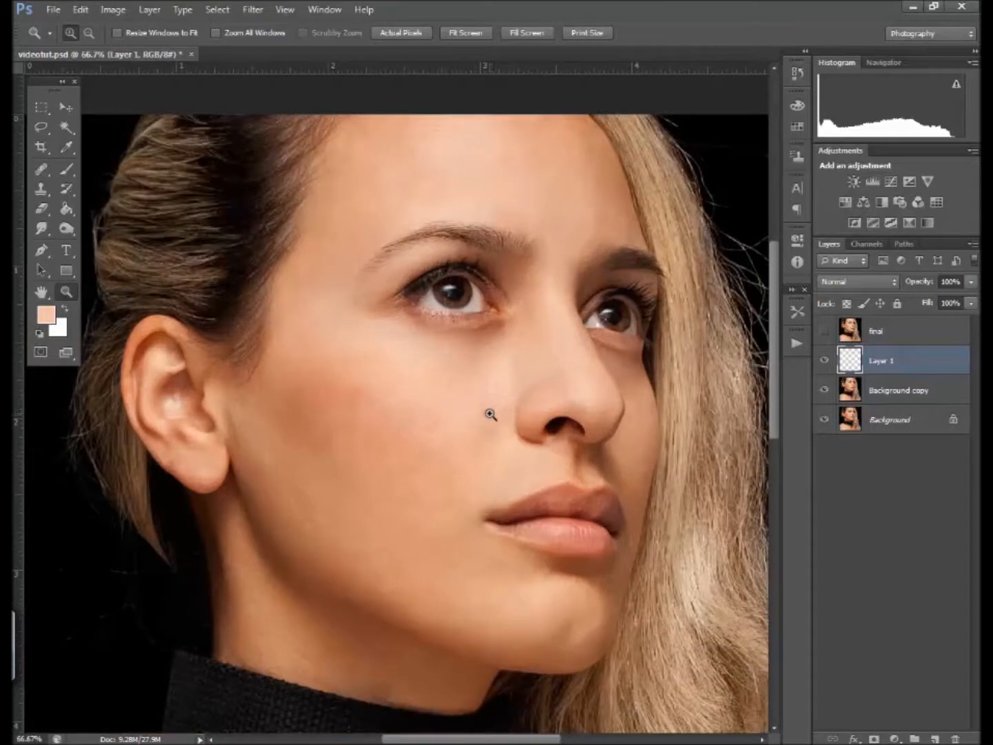
{"action": "left_click", "coordinate": [482, 371], "text": "alt"}
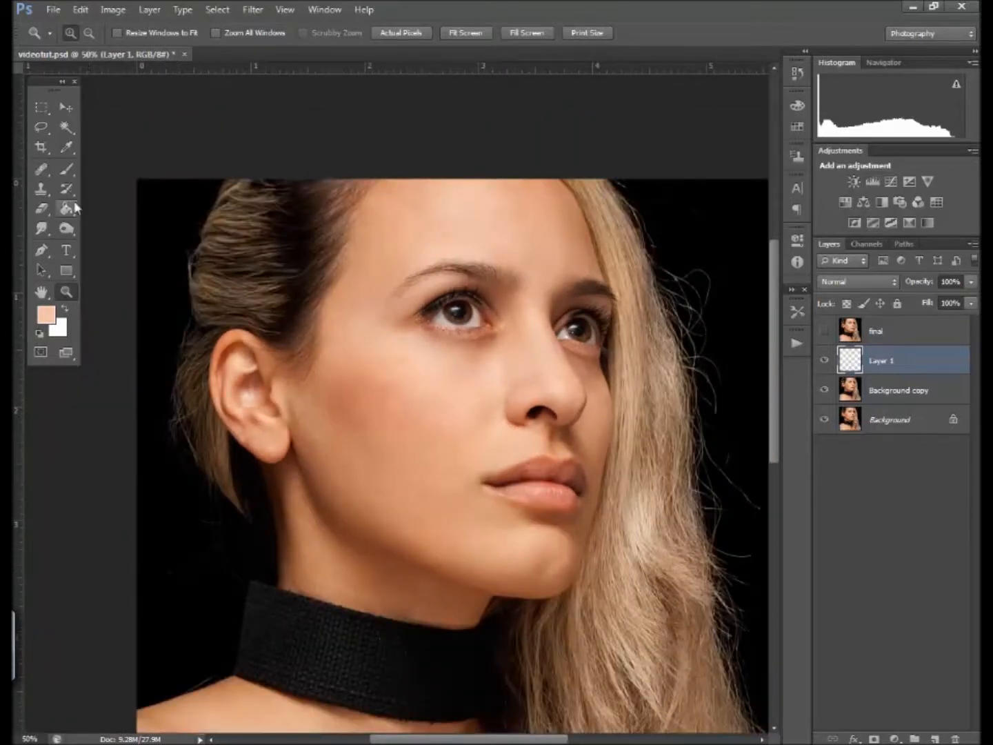
- Sample a light skin tone from the cheek below the eye as the foreground color with the Eyedropper
{"action": "left_click", "coordinate": [68, 149]}
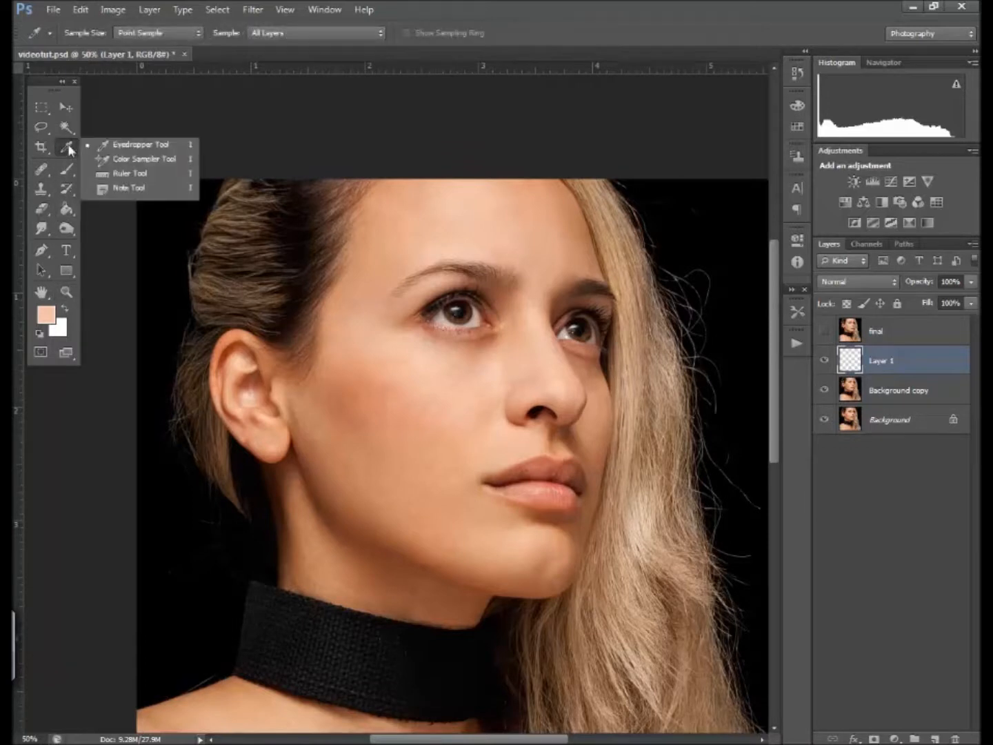
{"action": "left_click", "coordinate": [108, 145]}
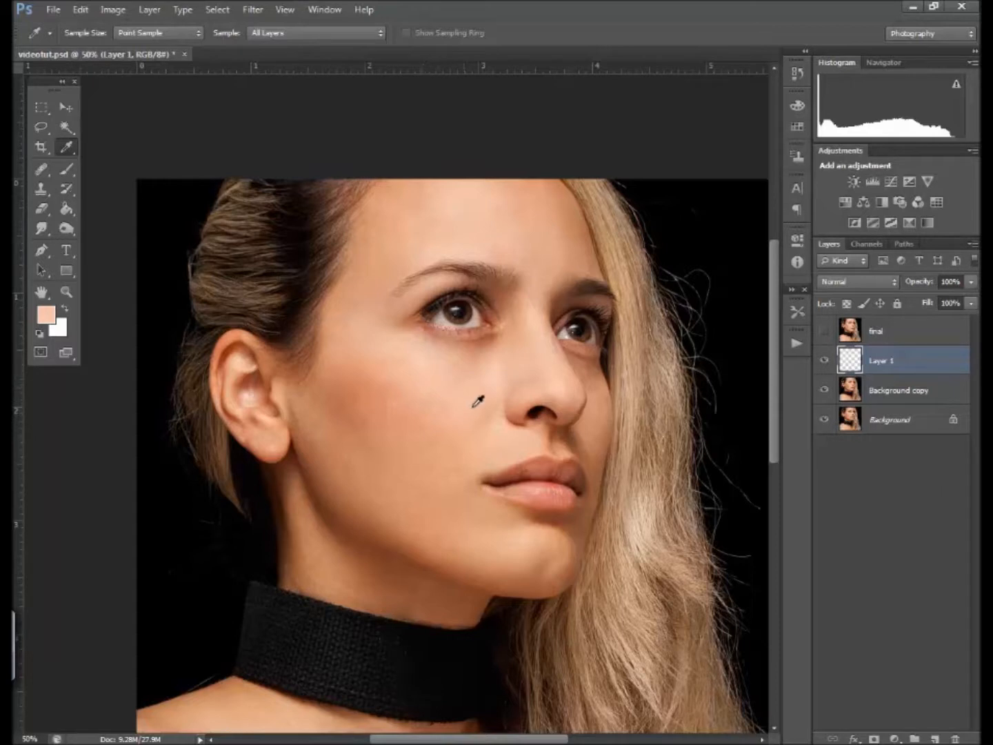
{"action": "left_click", "coordinate": [405, 350]}
{"action": "left_click", "coordinate": [463, 405]}
{"action": "left_click", "coordinate": [450, 361]}
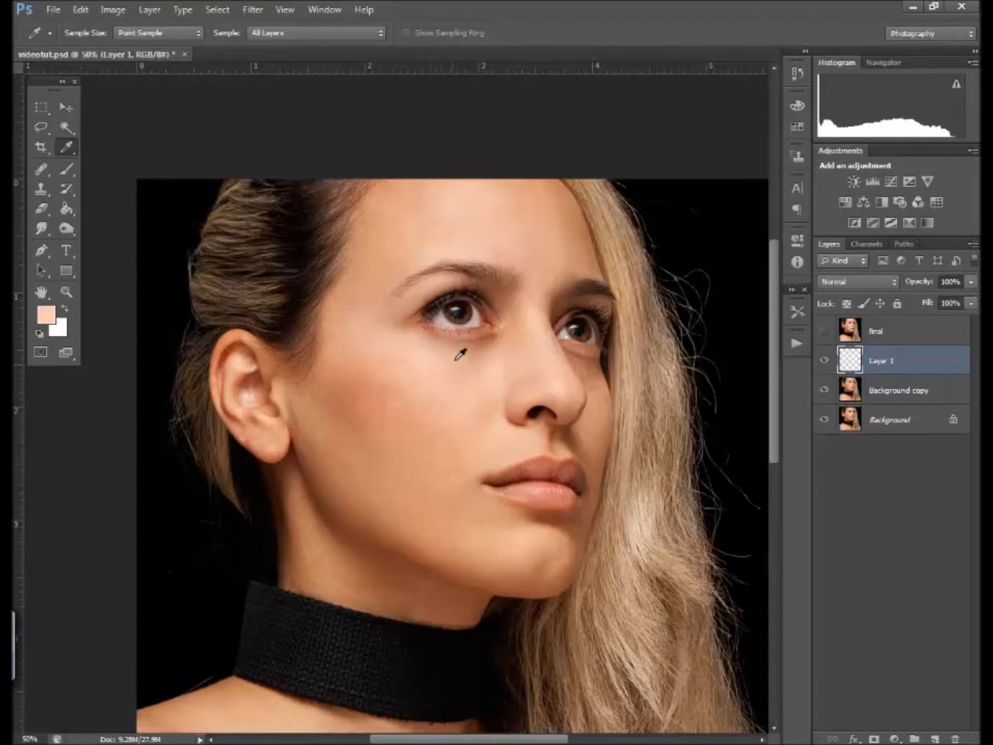
- Set the Brush tool to 10% opacity and check the size and hardness of its soft round tip
{"action": "left_click", "coordinate": [68, 172]}
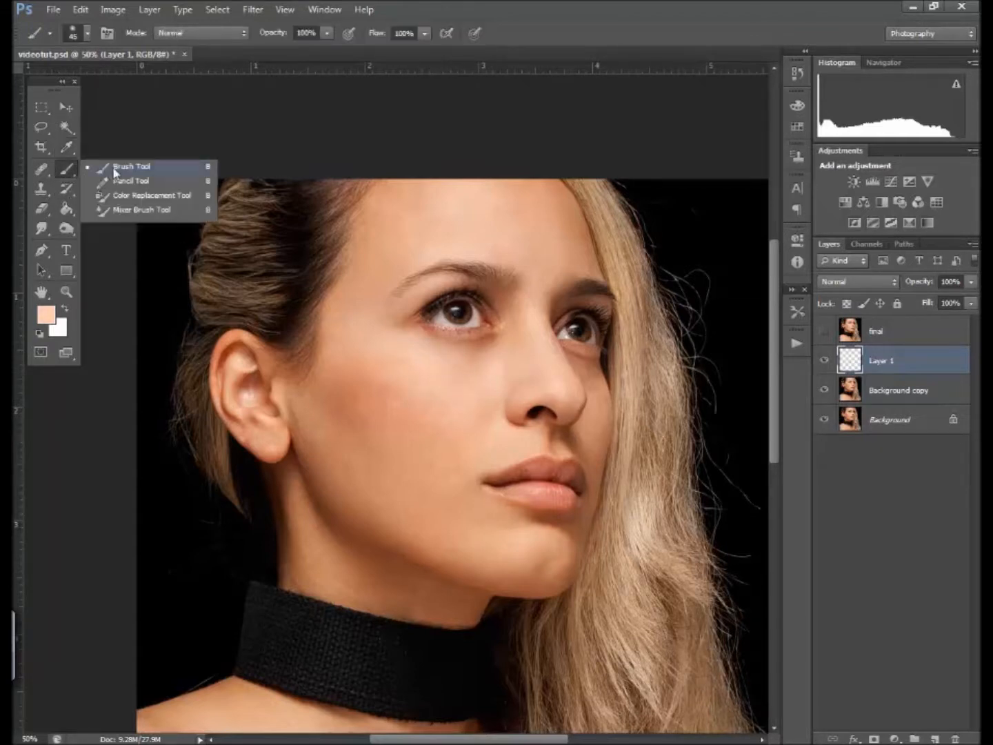
{"action": "left_click", "coordinate": [115, 171]}
{"action": "left_click", "coordinate": [308, 33]}
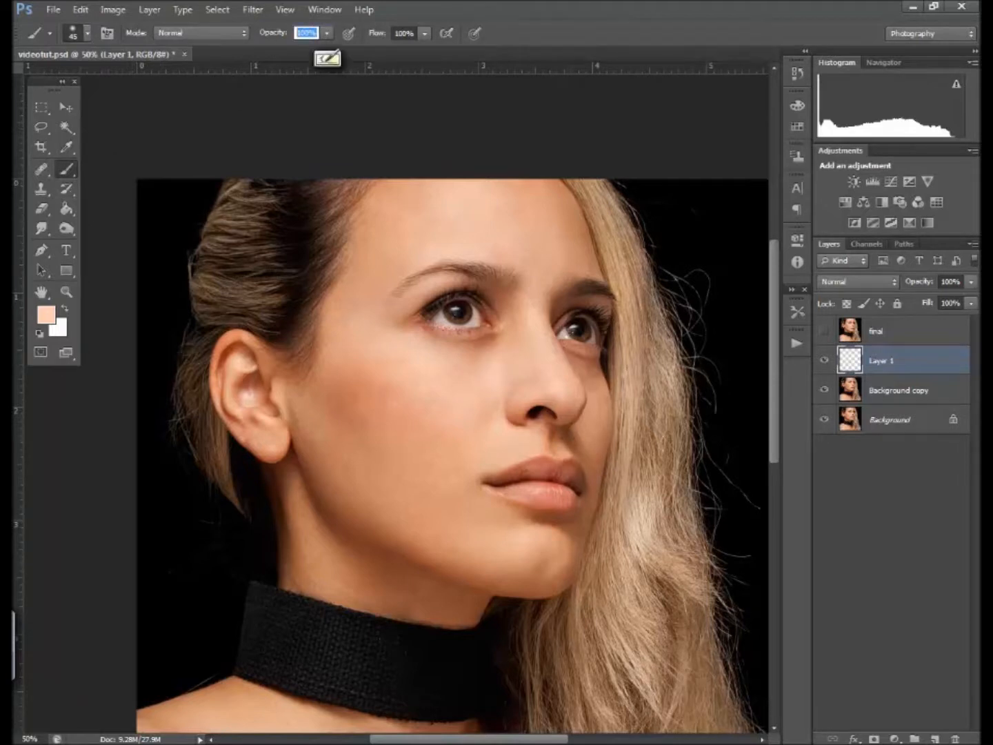
{"action": "type", "text": "10"}
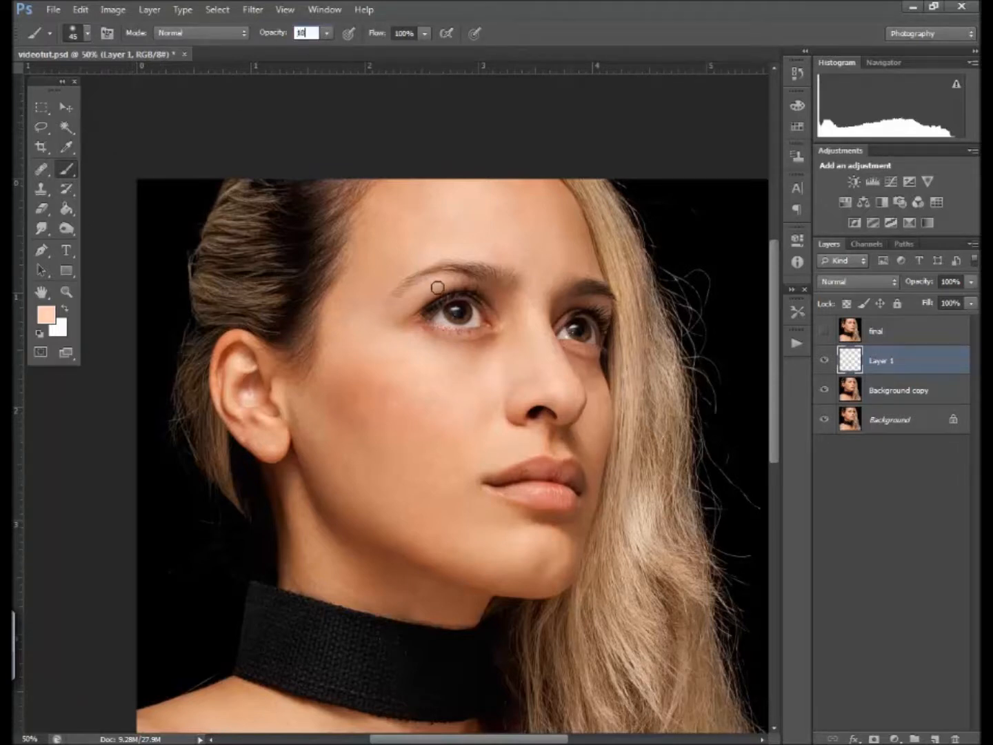
{"action": "key", "text": "Return"}
{"action": "left_click", "coordinate": [86, 33]}
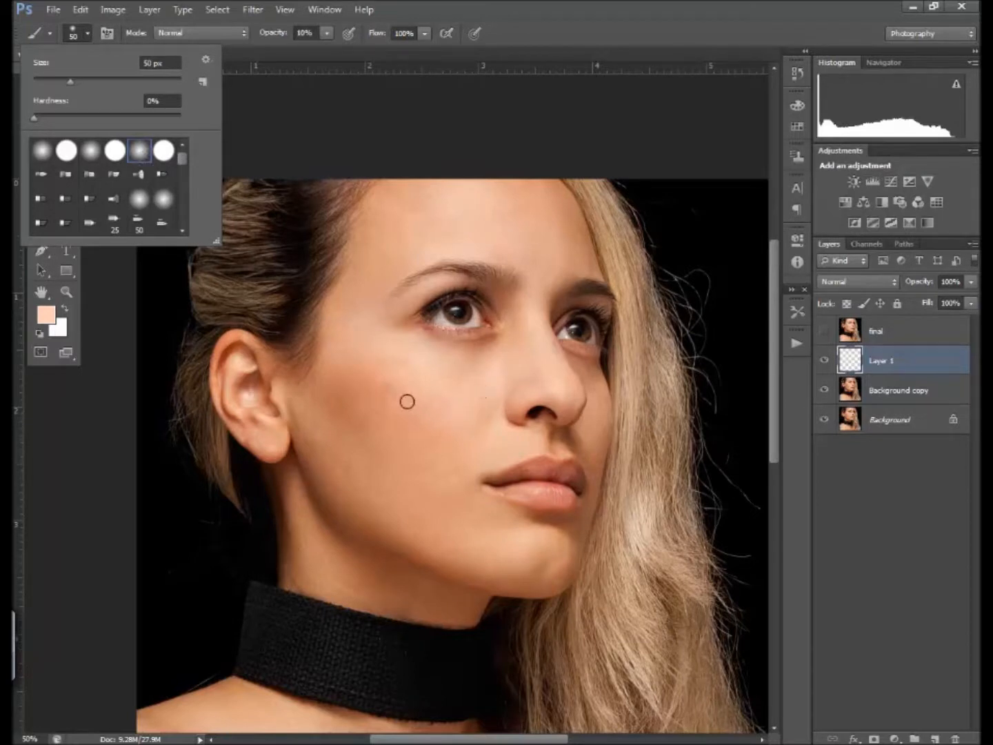
{"action": "key", "text": "Return"}
- Enlarge the brush to 200 px and paint the sampled light tone down the nearer cheek on Layer 1
{"action": "key", "text": "bracketright"}
{"action": "key", "text": "bracketright"}
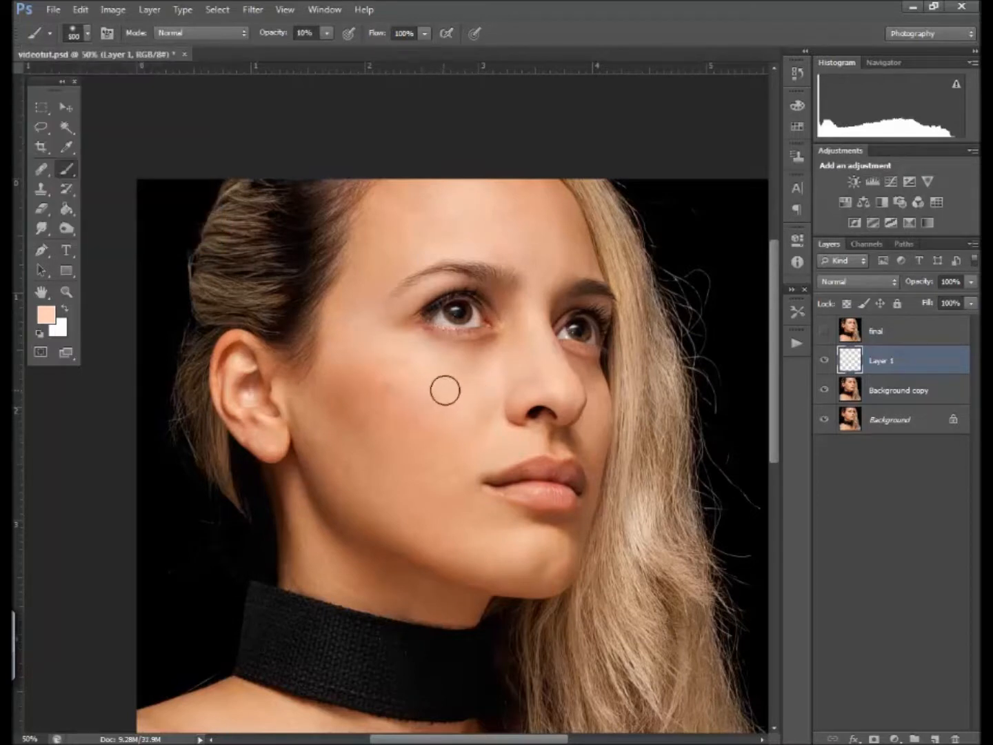
{"action": "key", "text": "bracketright"}
{"action": "key", "text": "bracketright"}
{"action": "key", "text": "bracketright"}
{"action": "key", "text": "bracketright"}
{"action": "key", "text": "bracketright"}
{"action": "key", "text": "bracketright"}
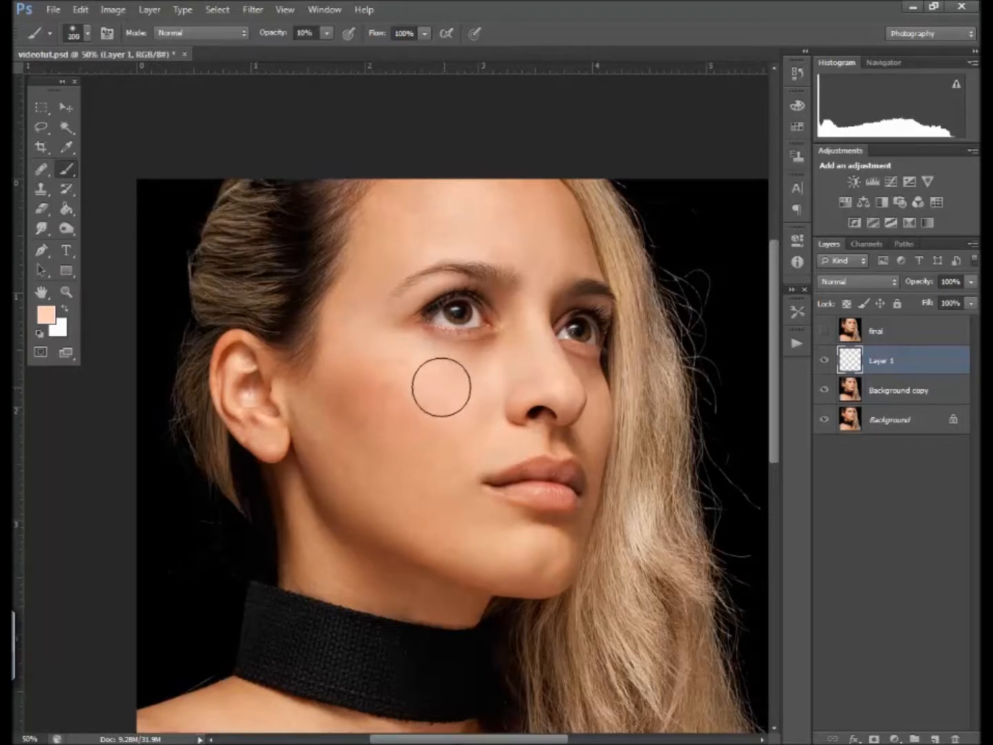
{"action": "mouse_move", "coordinate": [434, 410]}
{"action": "left_mouse_down"}
{"action": "mouse_move", "coordinate": [388, 376]}
{"action": "mouse_move", "coordinate": [436, 412]}
{"action": "mouse_move", "coordinate": [469, 401]}
{"action": "mouse_move", "coordinate": [442, 400]}
{"action": "mouse_move", "coordinate": [431, 412]}
{"action": "mouse_move", "coordinate": [414, 384]}
{"action": "mouse_move", "coordinate": [438, 475]}
{"action": "left_mouse_up"}
- Reduce the brush to 125 px while smoothing the skin tone across the cheek
{"action": "key", "text": "bracketleft"}
{"action": "key", "text": "bracketleft"}
{"action": "key", "text": "bracketleft"}
{"action": "key", "text": "bracketleft"}
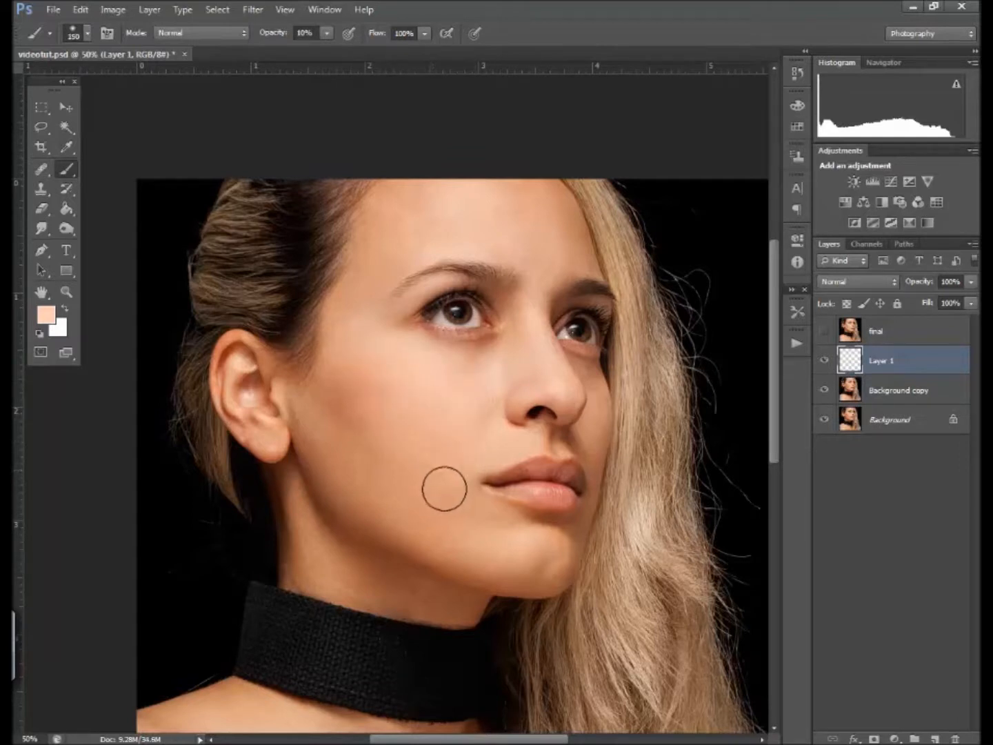
{"action": "key", "text": "bracketleft"}
{"action": "key", "text": "bracketleft"}
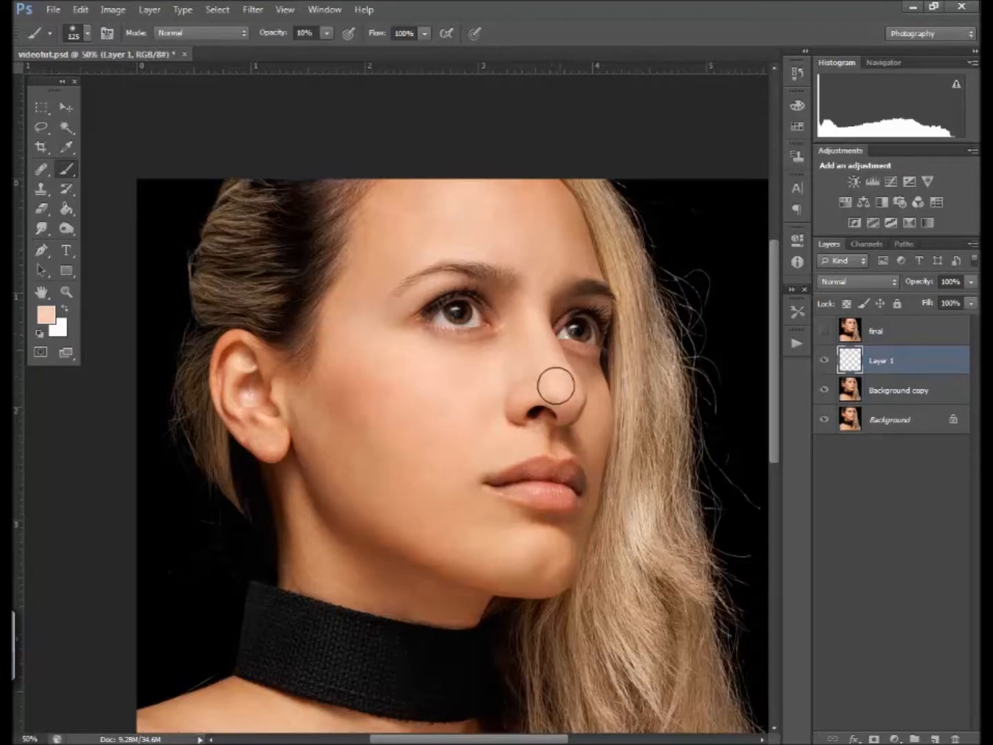
- Sample several skin tones from the forehead and even out the forehead with the brush
{"action": "left_click", "coordinate": [511, 214], "text": "alt"}
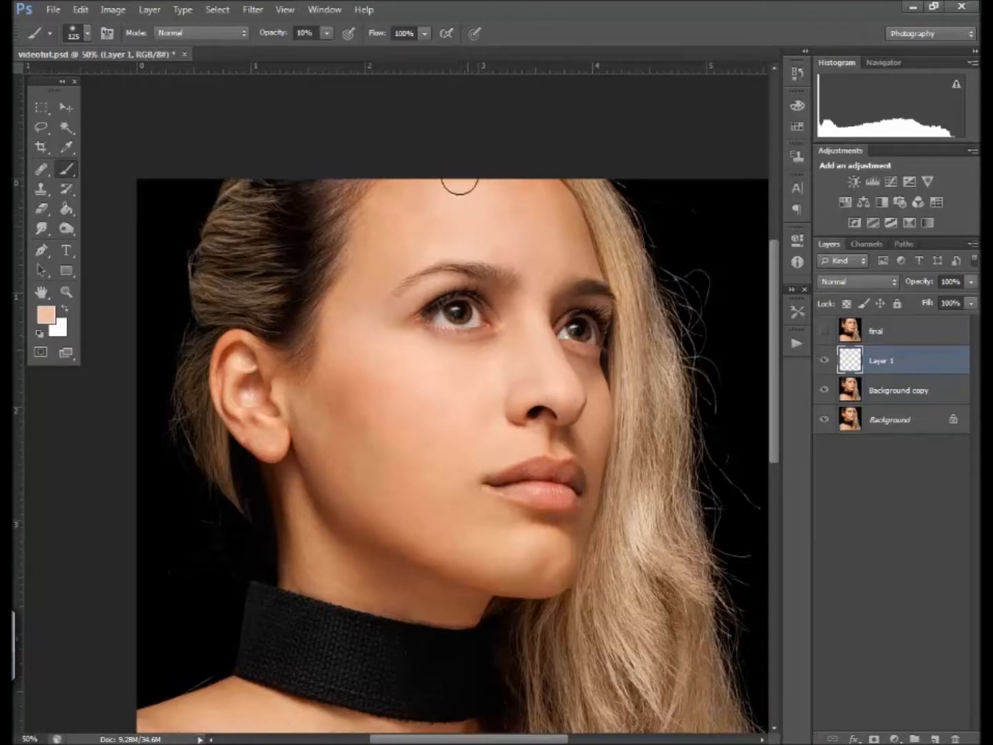
{"action": "left_click", "coordinate": [533, 196], "text": "alt"}
{"action": "left_click", "coordinate": [482, 208], "text": "alt"}
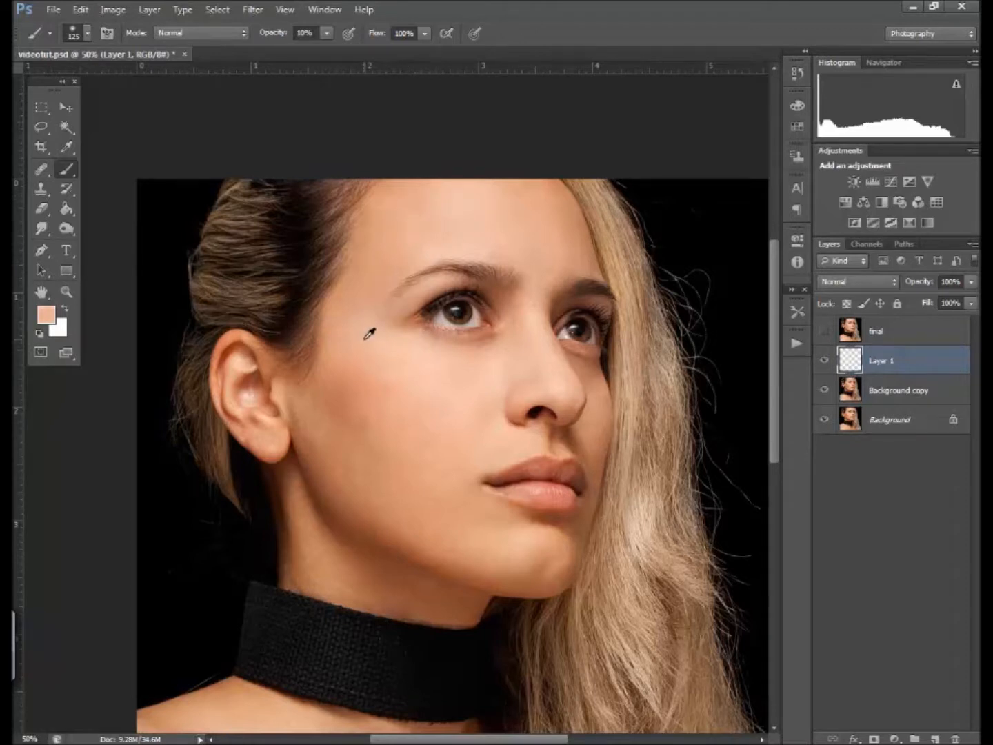
- Sample skin tones from the outer cheek, jaw and chin and blend them over the cheek and chin
{"action": "left_click", "coordinate": [324, 387], "text": "alt"}
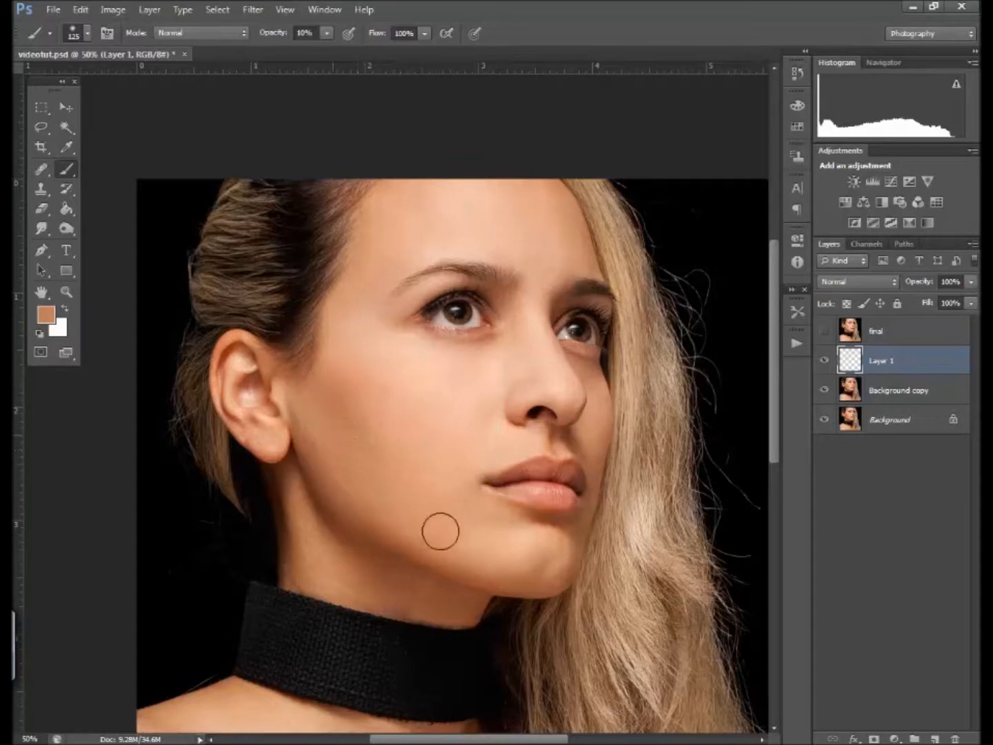
{"action": "left_click", "coordinate": [463, 537], "text": "alt"}
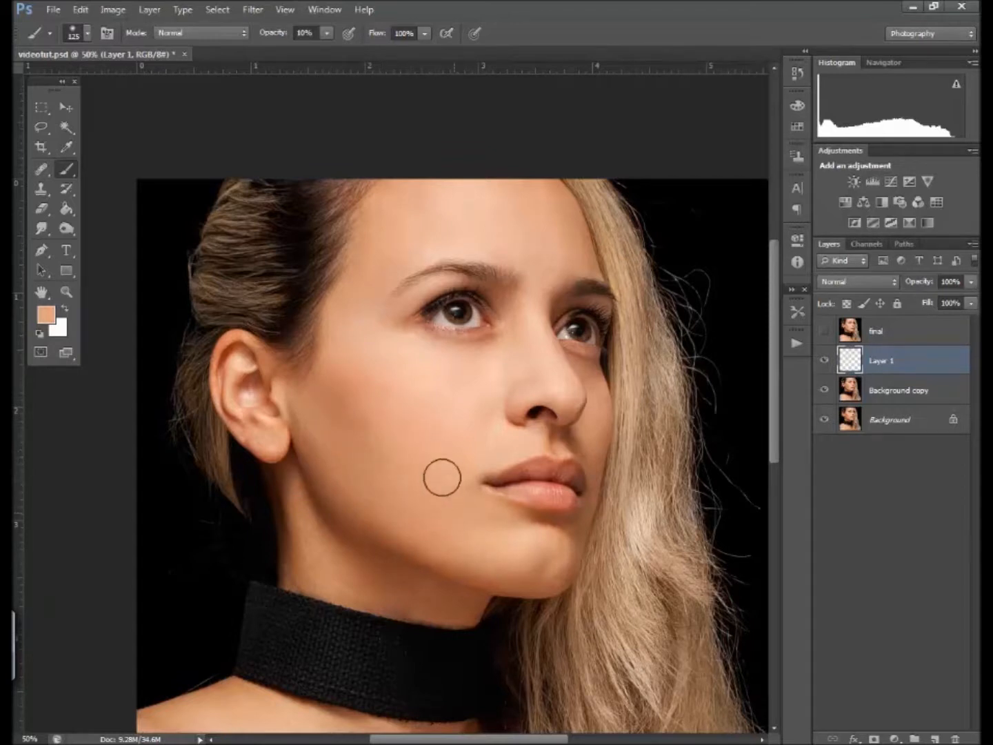
{"action": "left_click", "coordinate": [385, 414], "text": "alt"}
{"action": "left_click_drag", "start_coordinate": [332, 369], "coordinate": [344, 380]}
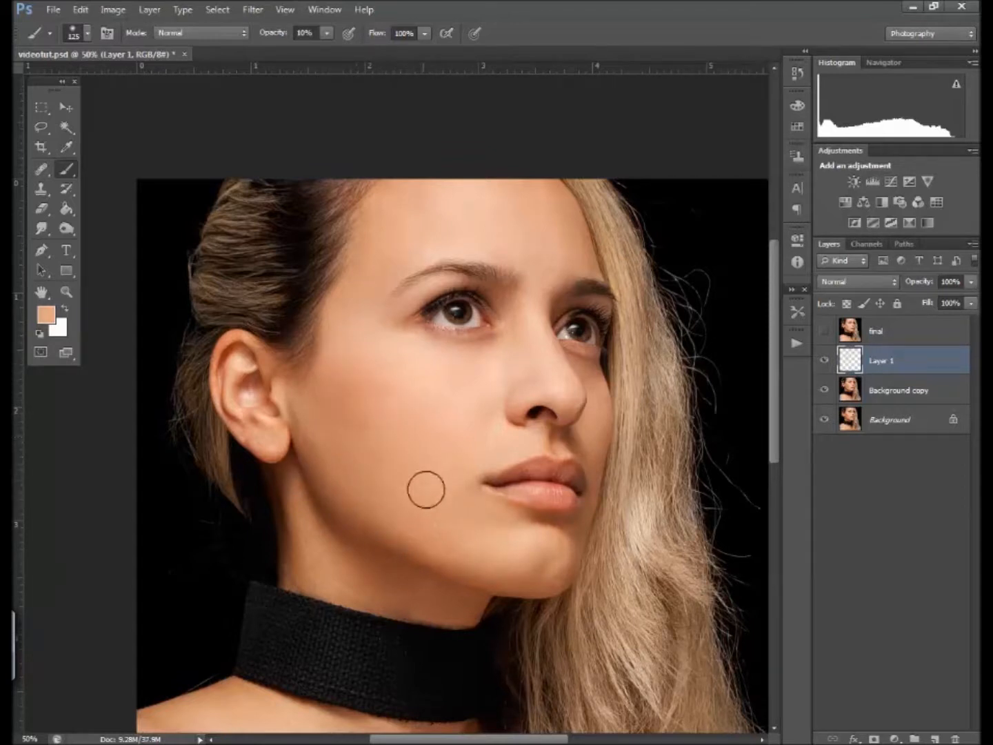
{"action": "left_click_drag", "start_coordinate": [504, 565], "coordinate": [538, 550]}
{"action": "left_click", "coordinate": [536, 536], "text": "alt"}
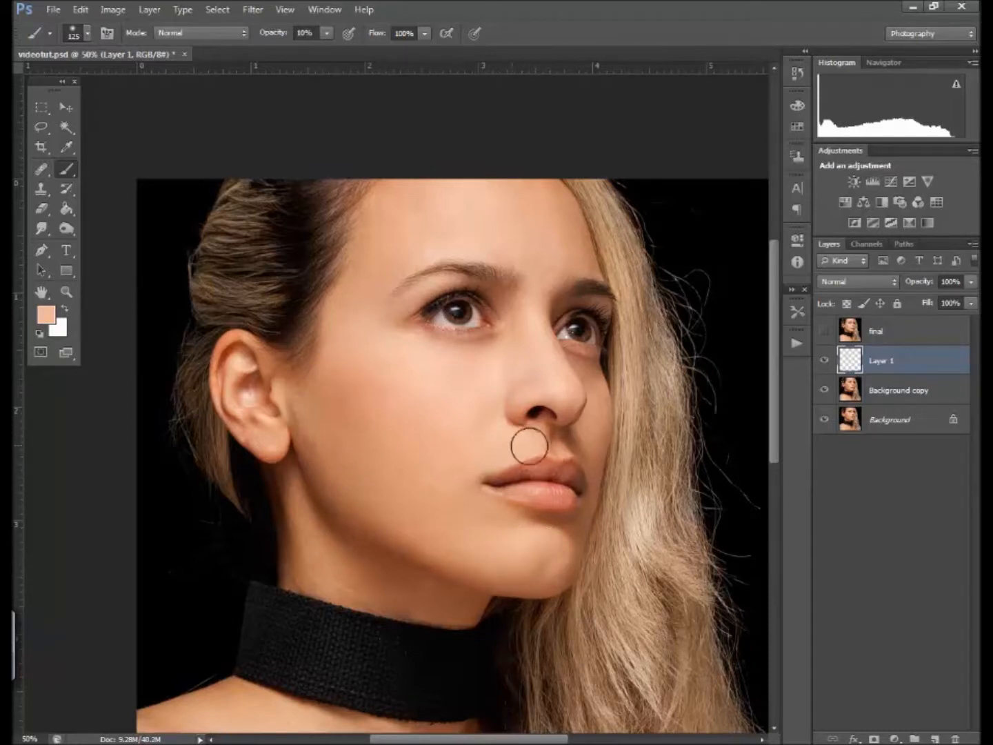
- Reduce the brush to 50 px and blend locally sampled tones into the far cheek beside the nose and mouth
{"action": "key", "text": "bracketleft"}
{"action": "key", "text": "bracketleft"}
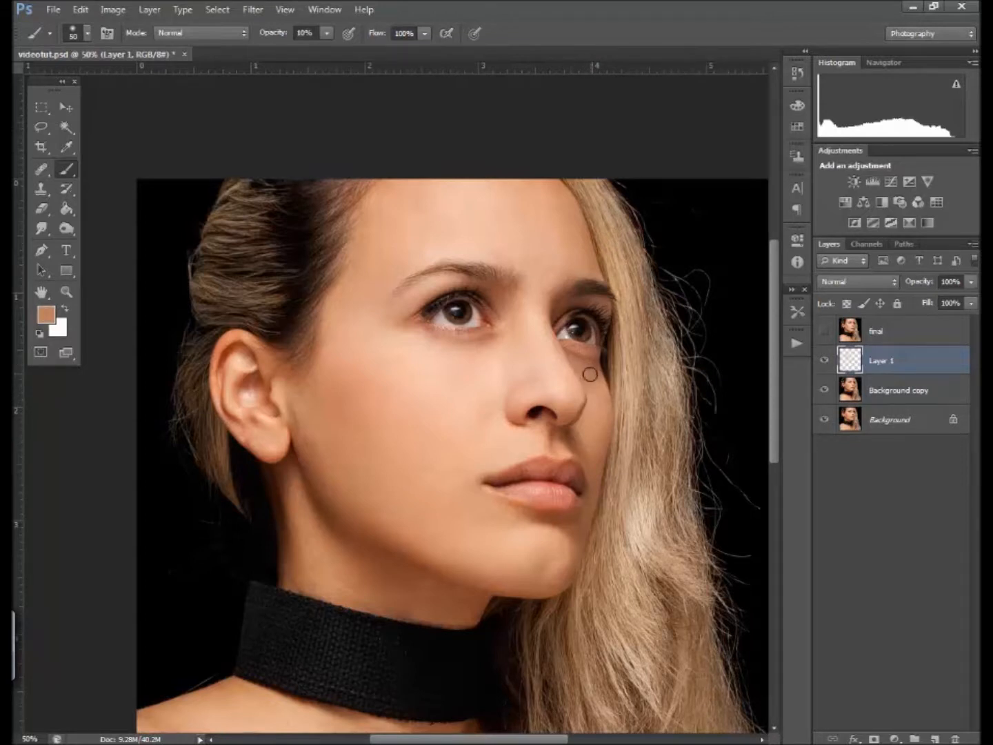
{"action": "left_click", "coordinate": [596, 392], "text": "alt"}
{"action": "left_click", "coordinate": [577, 434], "text": "alt"}
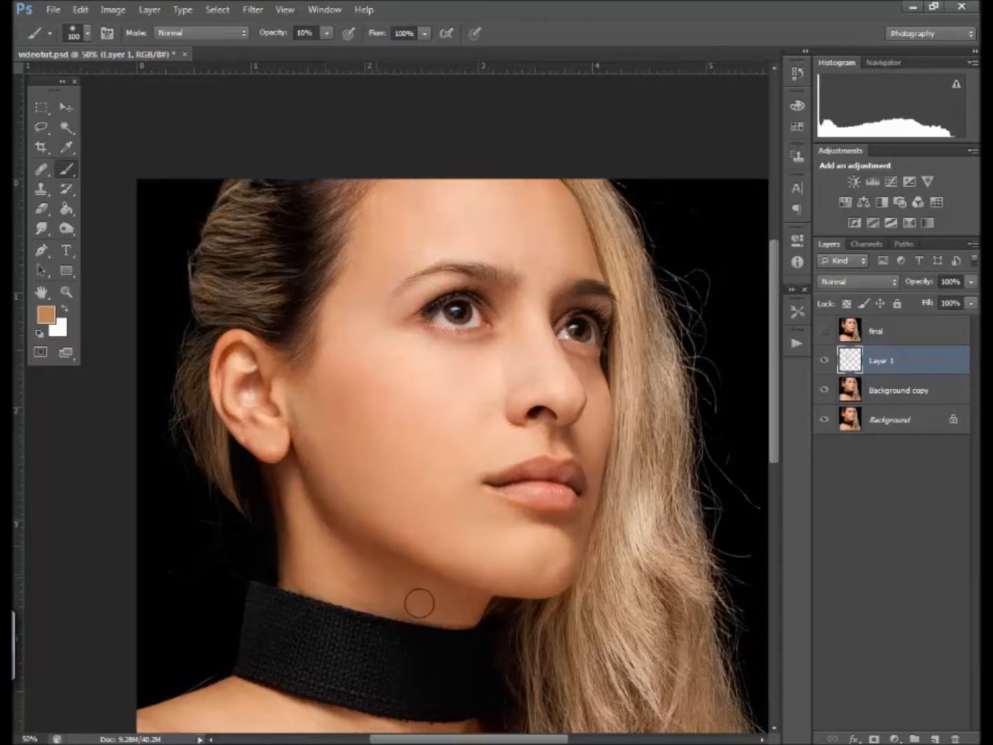
- Resample skin tones at the earlobe, temple, forehead, far cheek and jaw, and blend each area with a 100 px brush
{"action": "left_click", "coordinate": [277, 440], "text": "alt"}
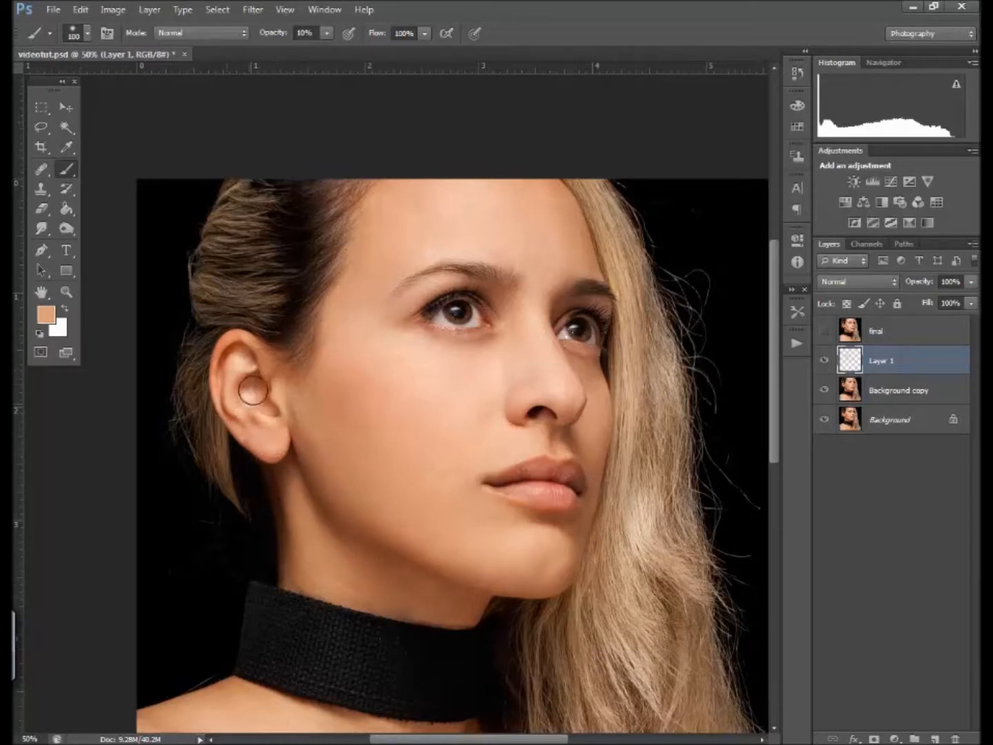
{"action": "left_click", "coordinate": [342, 320], "text": "alt"}
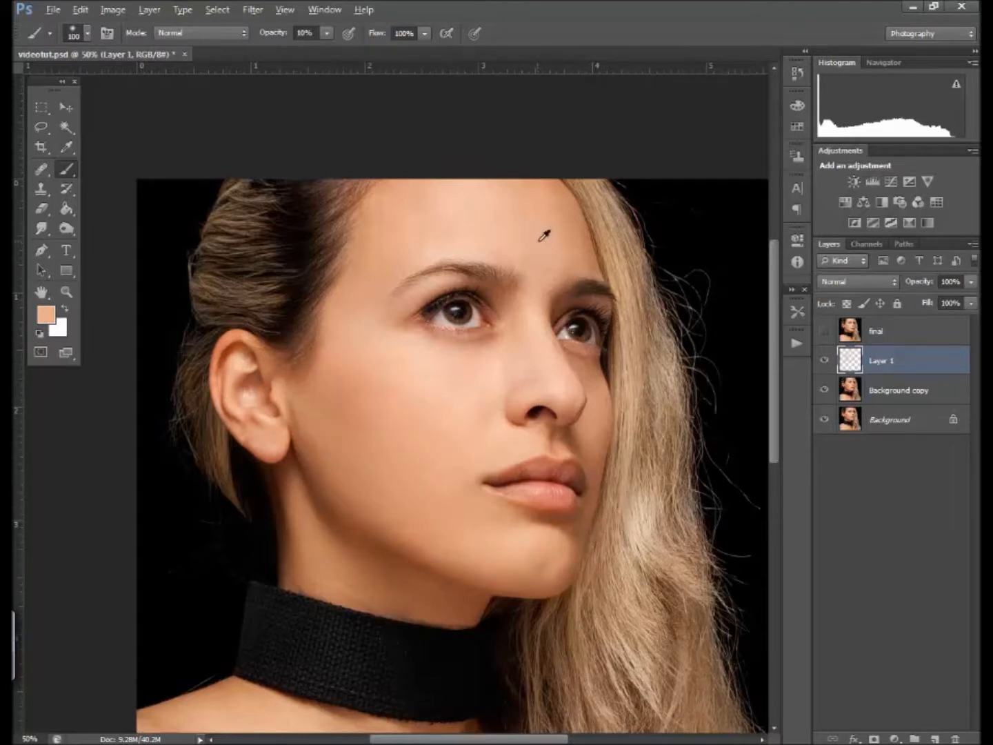
{"action": "left_click", "coordinate": [475, 208], "text": "alt"}
{"action": "left_click", "coordinate": [547, 201], "text": "alt"}
{"action": "left_click", "coordinate": [584, 439], "text": "alt"}
{"action": "left_click", "coordinate": [477, 505], "text": "alt"}
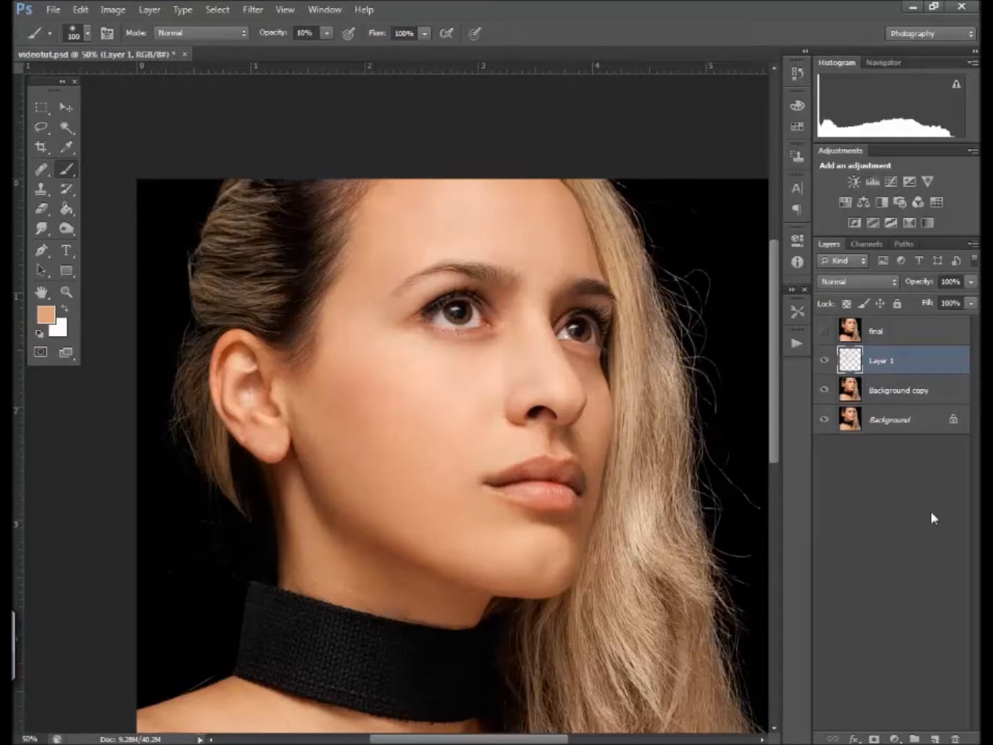
- Toggle the visibility of Layer 1 to compare the skin with and without the painted tones
{"action": "left_click", "coordinate": [824, 360]}
{"action": "left_click", "coordinate": [825, 360]}
{"action": "left_click", "coordinate": [825, 360]}
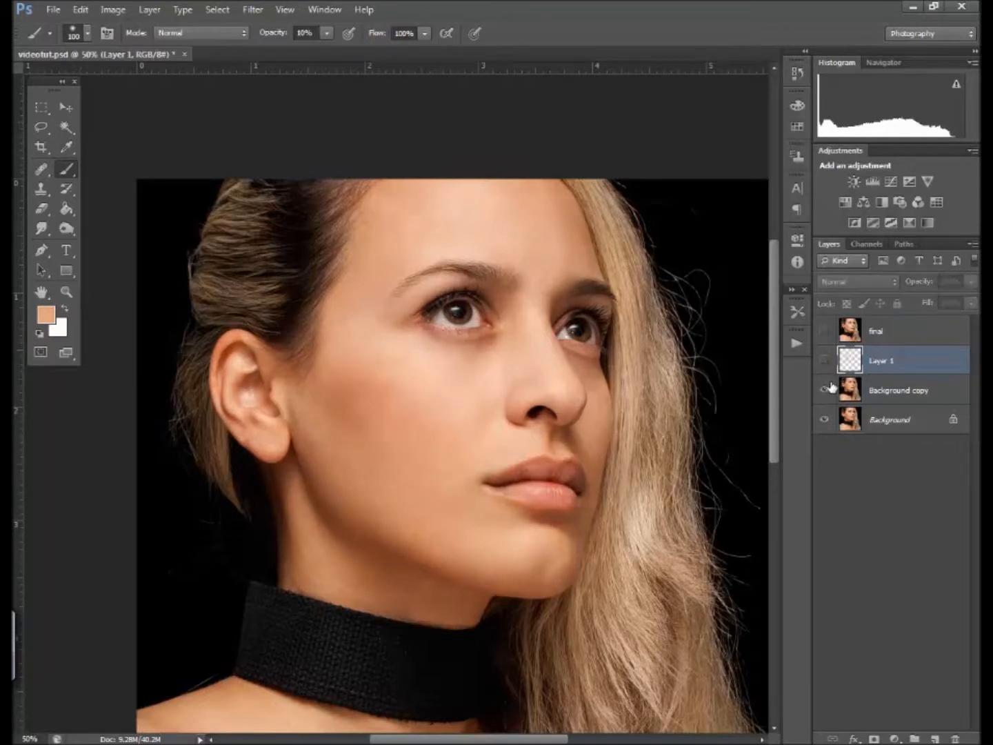
{"action": "left_click", "coordinate": [825, 361]}
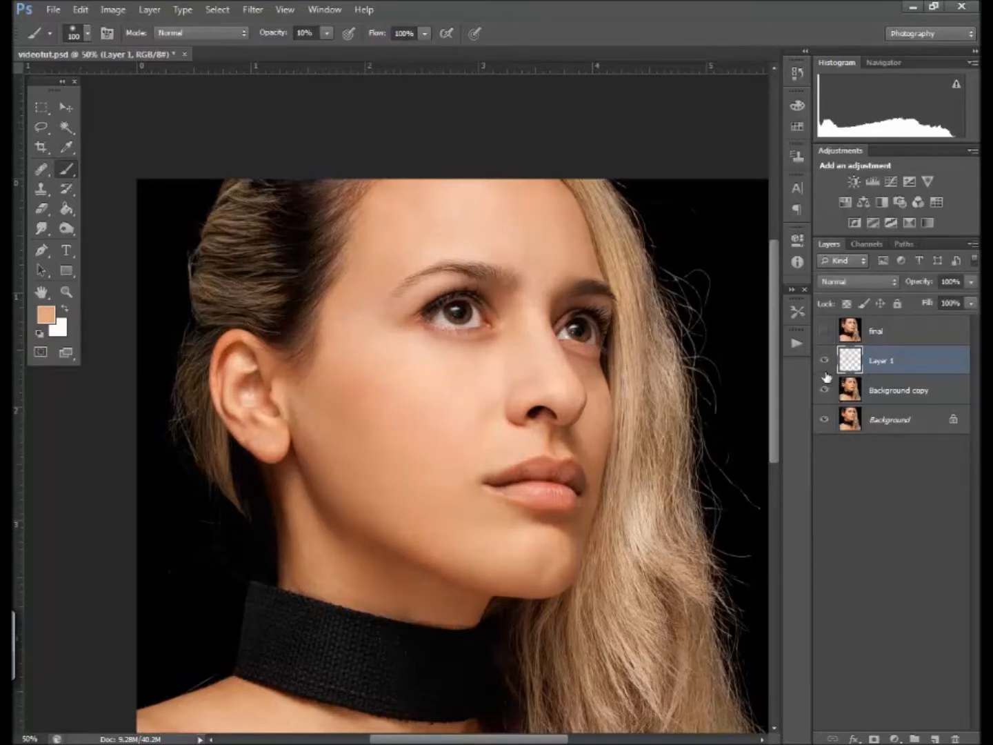
{"action": "left_click", "coordinate": [824, 361]}
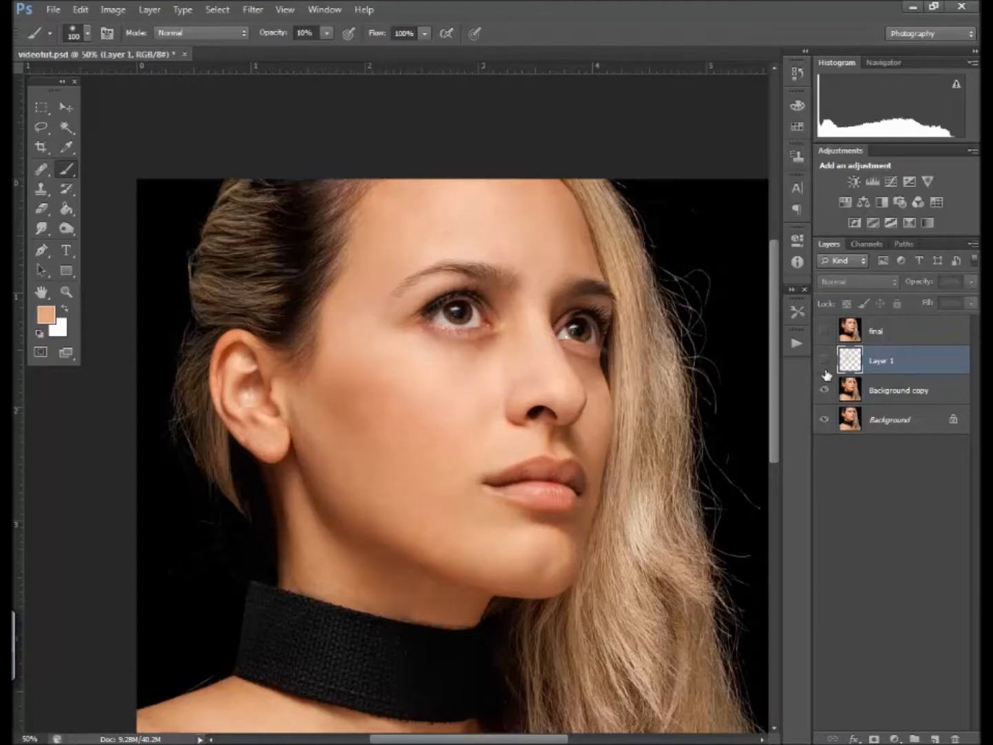
{"action": "left_click", "coordinate": [825, 360]}
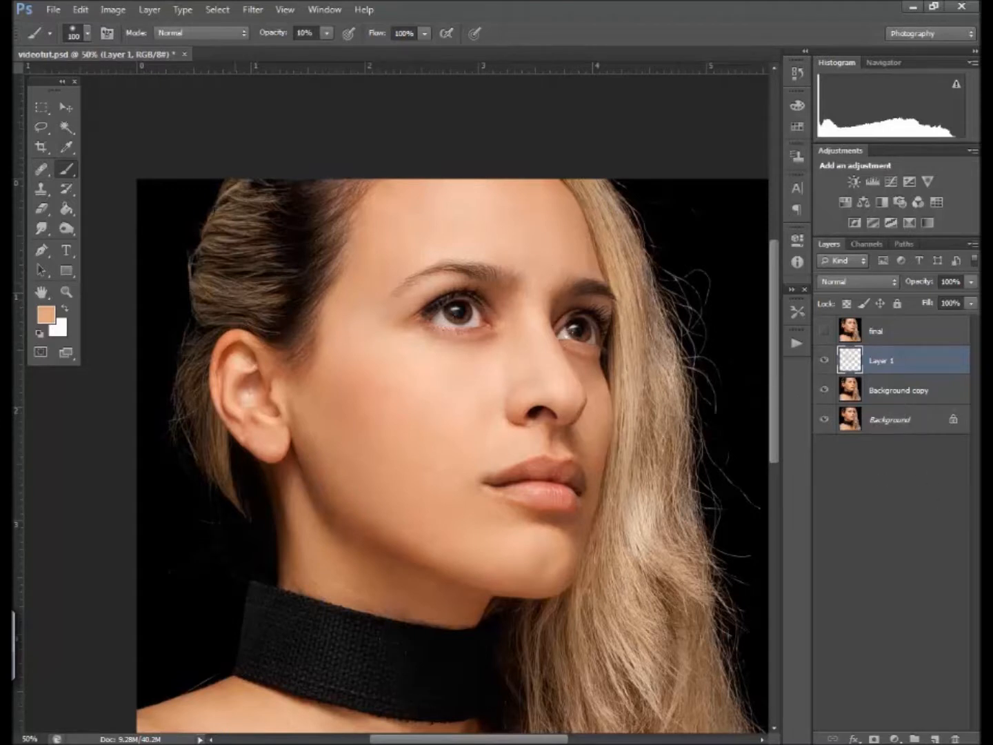
- Select the entire portrait canvas with the Rectangular Marquee tool
{"action": "left_click", "coordinate": [40, 107]}
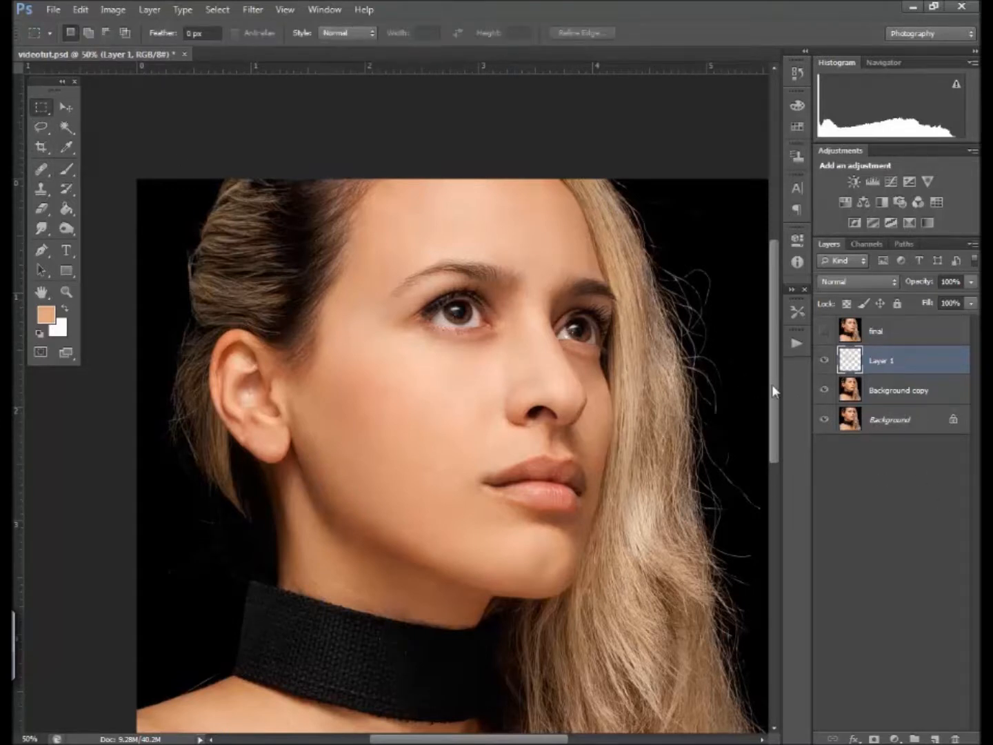
{"action": "scroll", "coordinate": [773, 392], "scroll_direction": "down", "scroll_amount": 2}
{"action": "left_click", "coordinate": [65, 292]}
{"action": "left_click", "coordinate": [394, 337], "text": "alt"}
{"action": "left_click", "coordinate": [43, 105]}
{"action": "left_click_drag", "start_coordinate": [179, 164], "coordinate": [762, 632]}
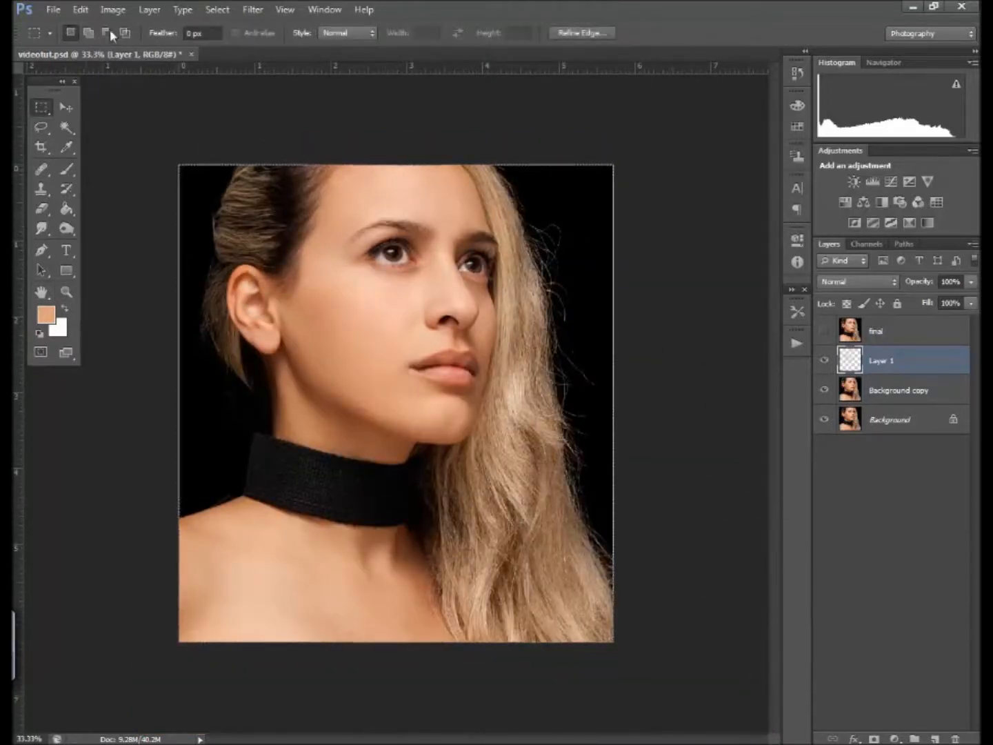
- Copy the selected area merged from all visible layers and paste it as a new layer above Layer 1
{"action": "left_click", "coordinate": [113, 10]}
{"action": "mouse_move", "coordinate": [88, 13]}
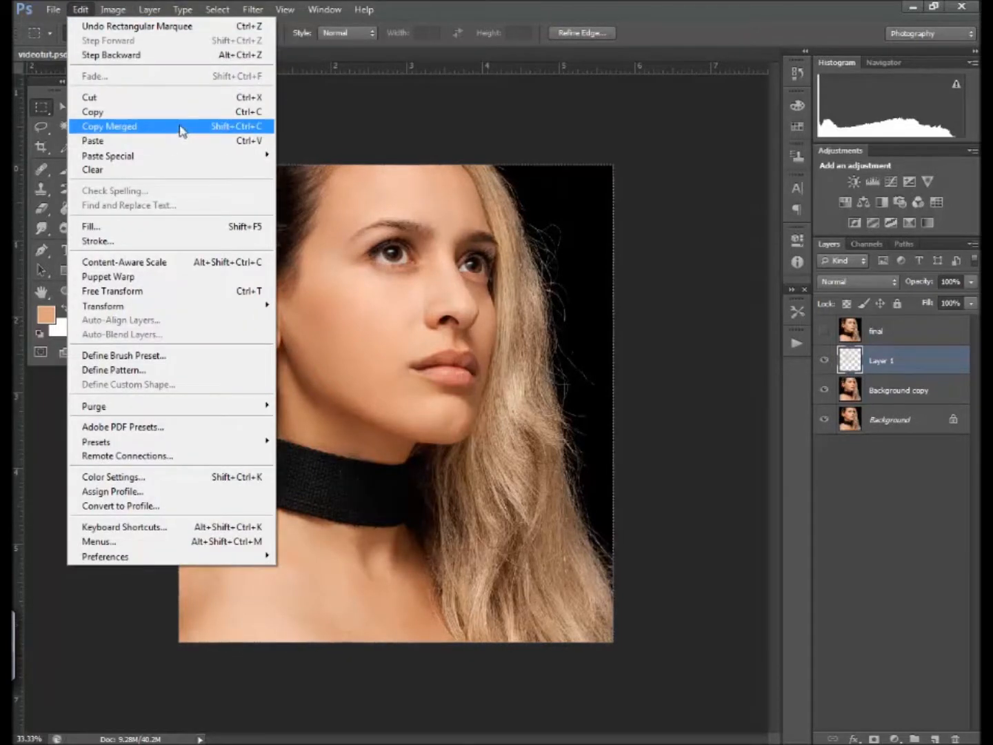
{"action": "left_click", "coordinate": [183, 127]}
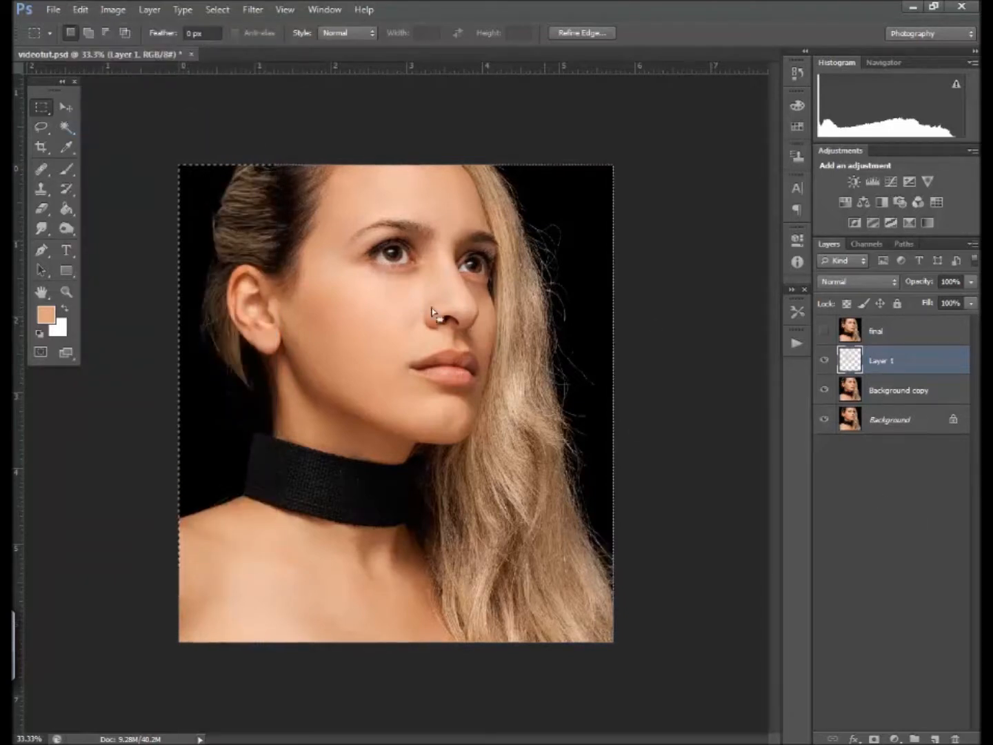
{"action": "left_click", "coordinate": [81, 10]}
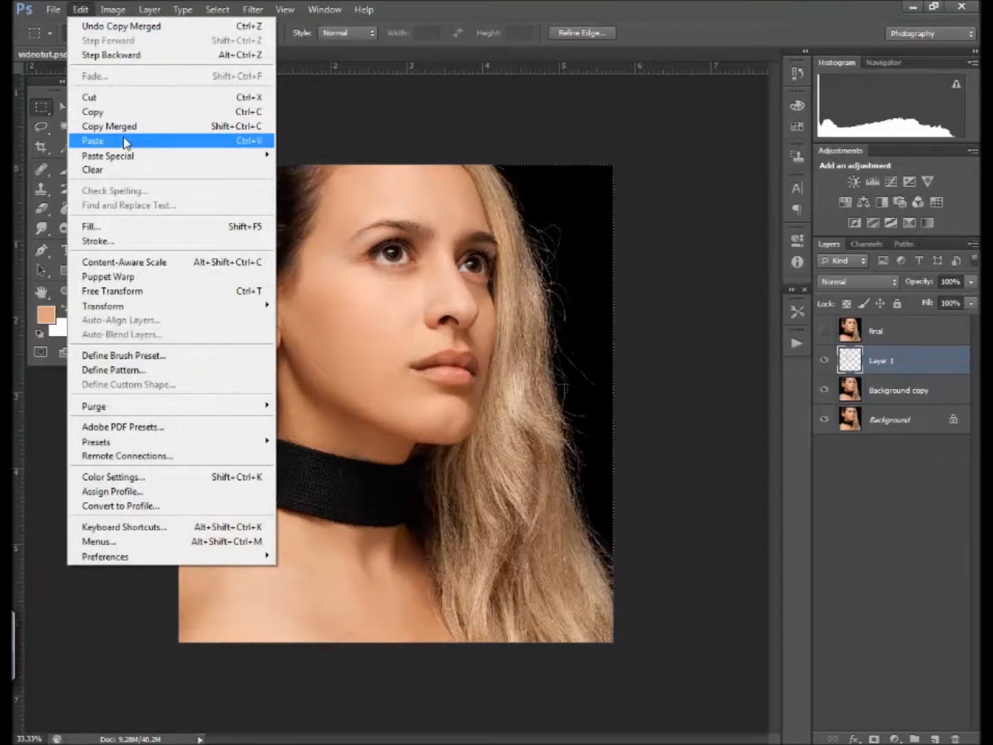
{"action": "left_click", "coordinate": [125, 141]}
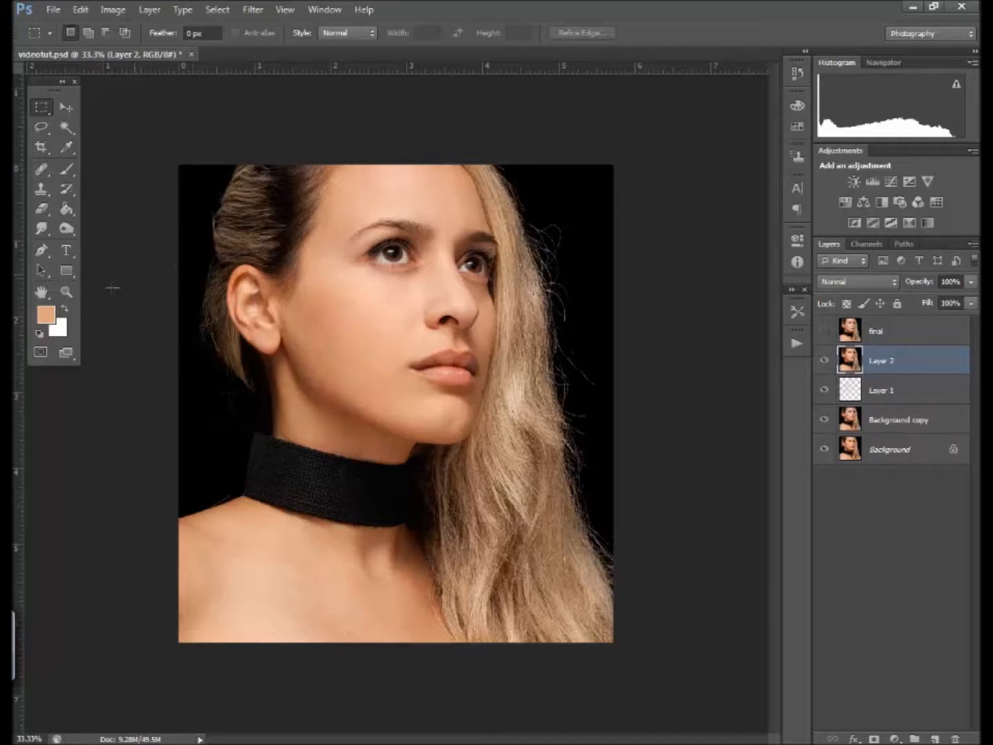
- Enter Quick Mask mode on Layer 2 at 100% view and ready the Brush tool with black as the foreground color
{"action": "left_click", "coordinate": [67, 291]}
{"action": "left_click", "coordinate": [382, 275]}
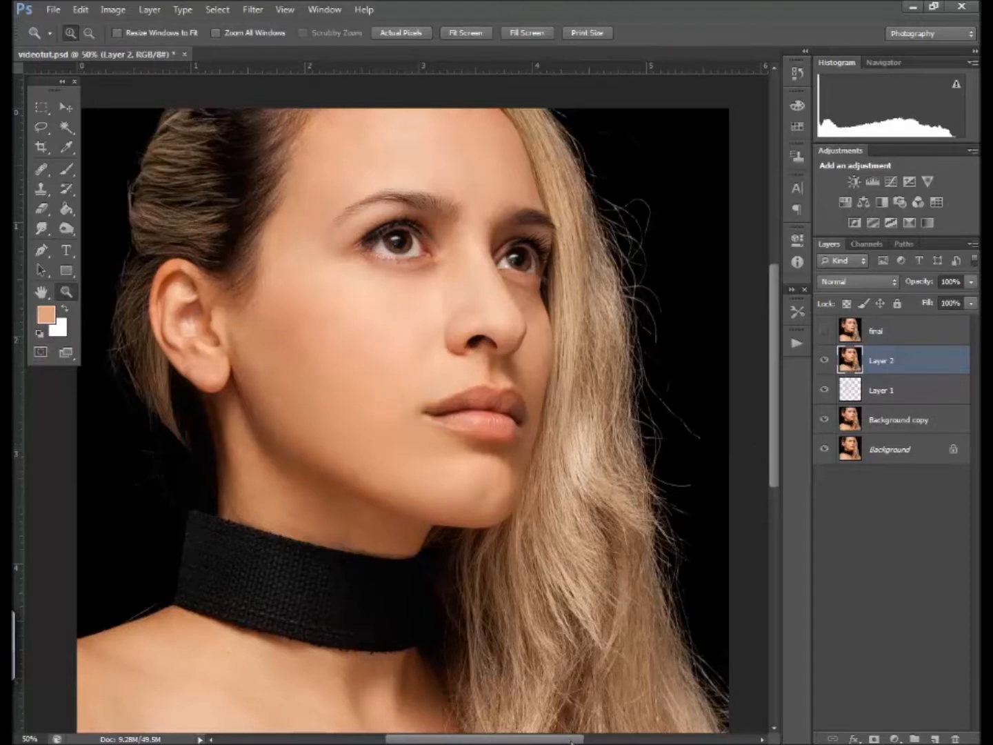
{"action": "left_click_drag", "start_coordinate": [572, 741], "coordinate": [562, 740]}
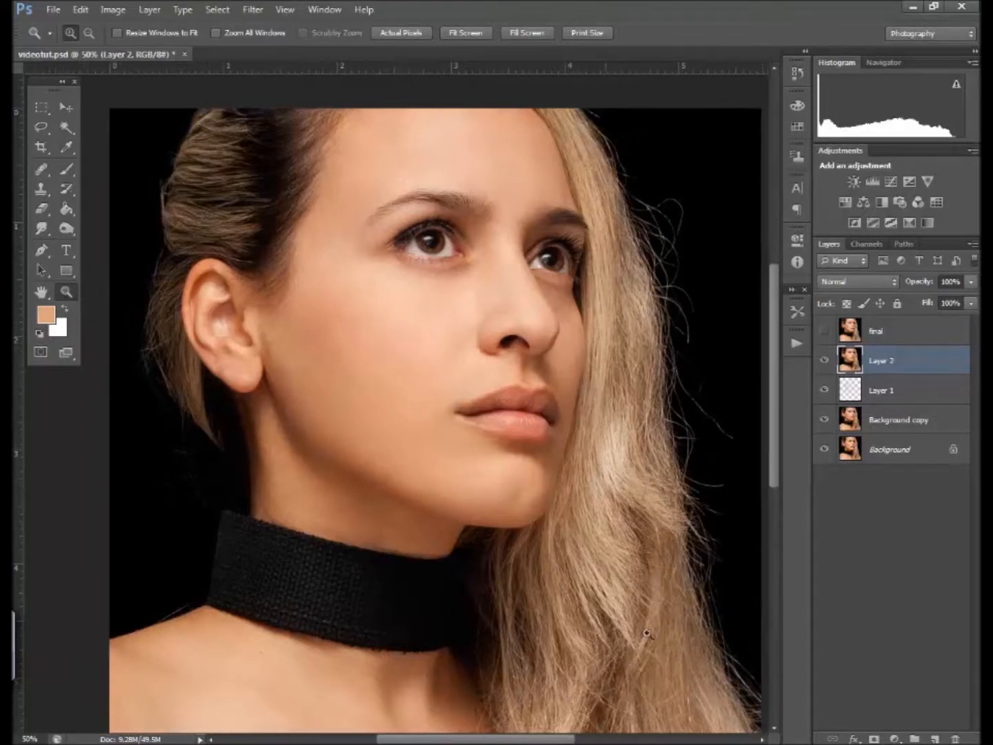
{"action": "left_click", "coordinate": [400, 34]}
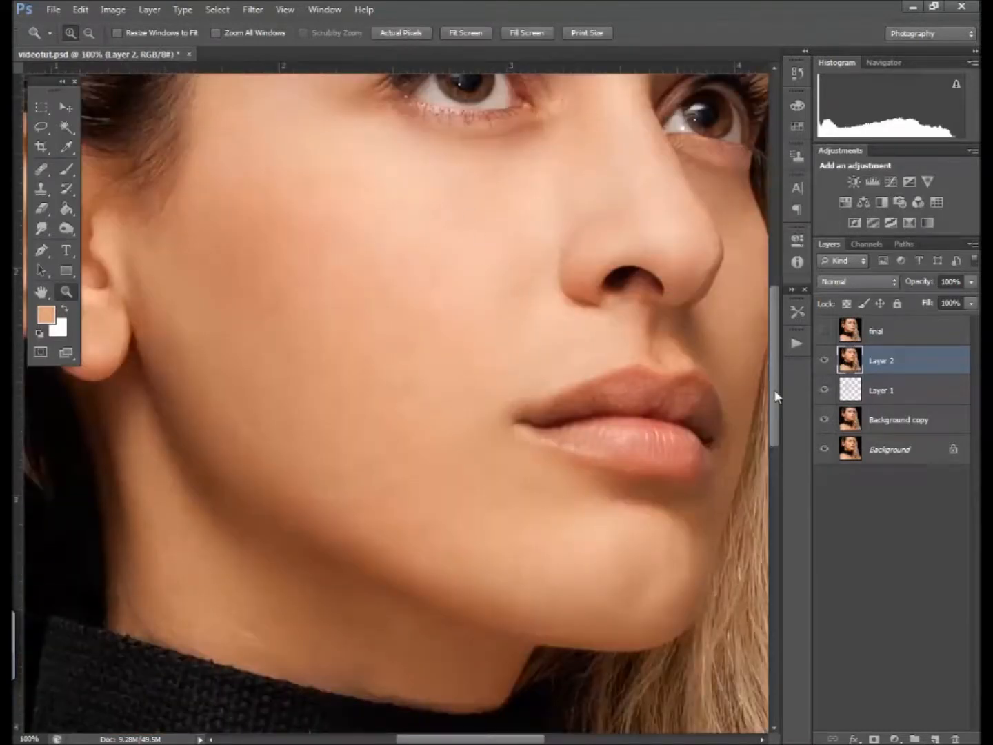
{"action": "left_click_drag", "start_coordinate": [775, 395], "coordinate": [776, 368]}
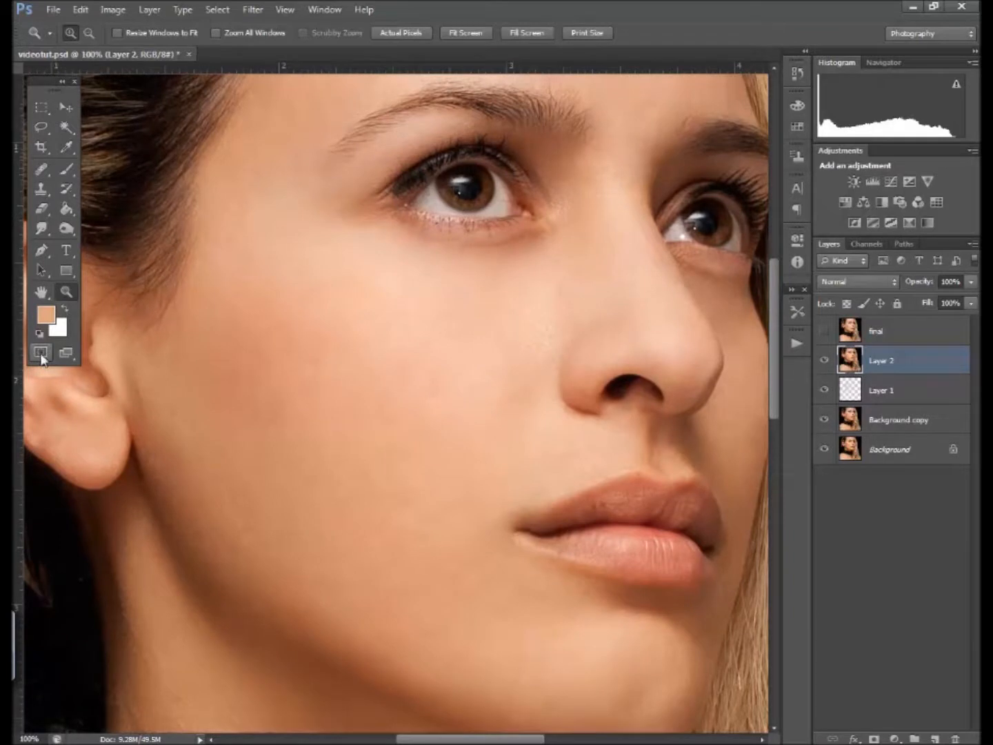
{"action": "left_click", "coordinate": [41, 352]}
{"action": "left_click_drag", "start_coordinate": [77, 174], "coordinate": [89, 193]}
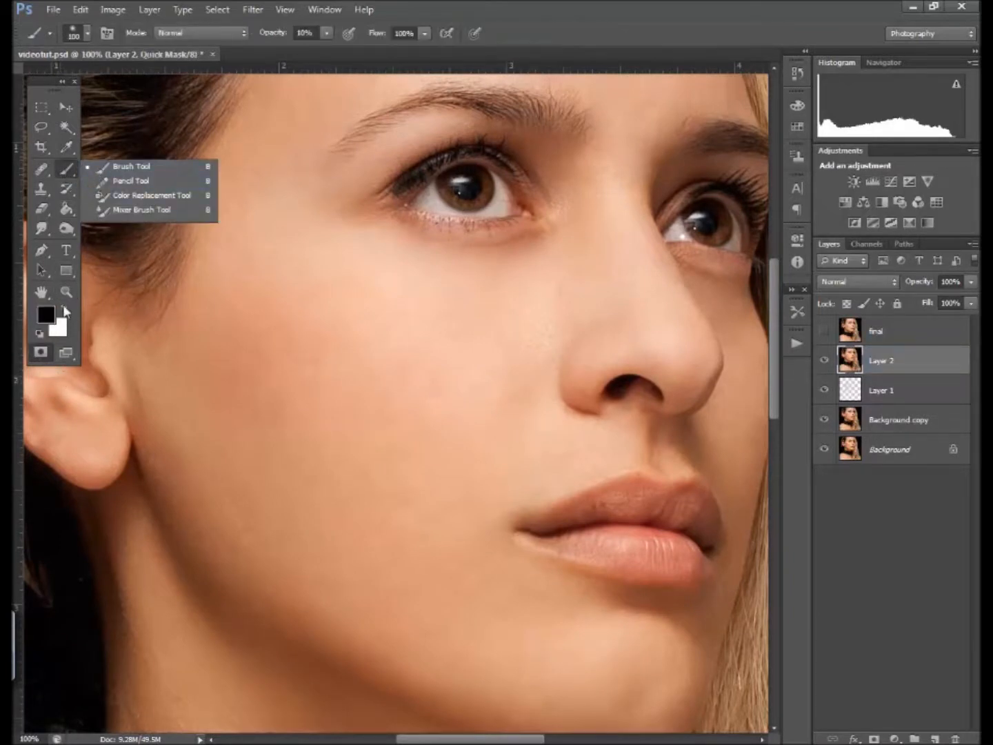
{"action": "left_click", "coordinate": [48, 314]}
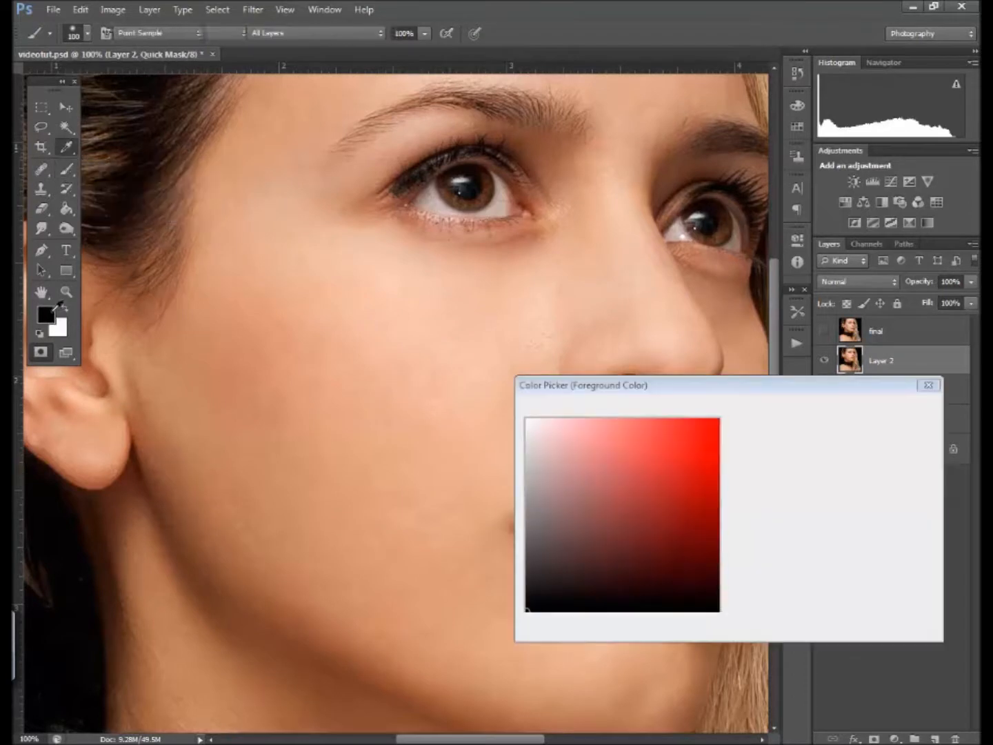
{"action": "left_click", "coordinate": [864, 431]}
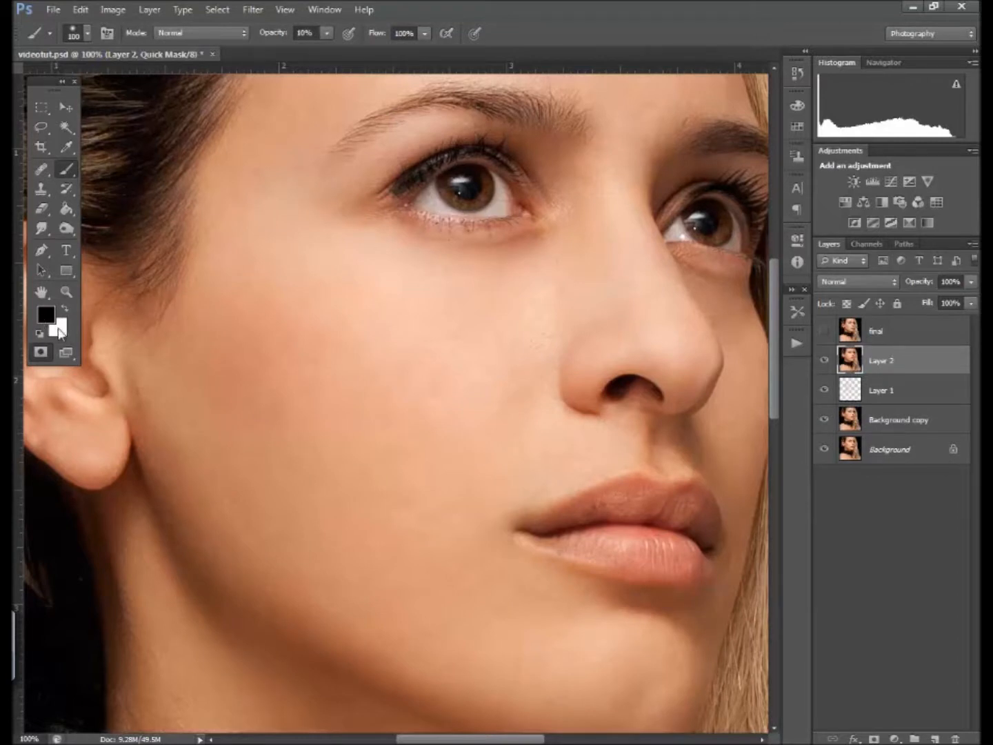
- Set the brush to 200 px and 100% opacity, and paint the mask over the near cheek and temple
{"action": "key", "text": "bracketright"}
{"action": "key", "text": "bracketright"}
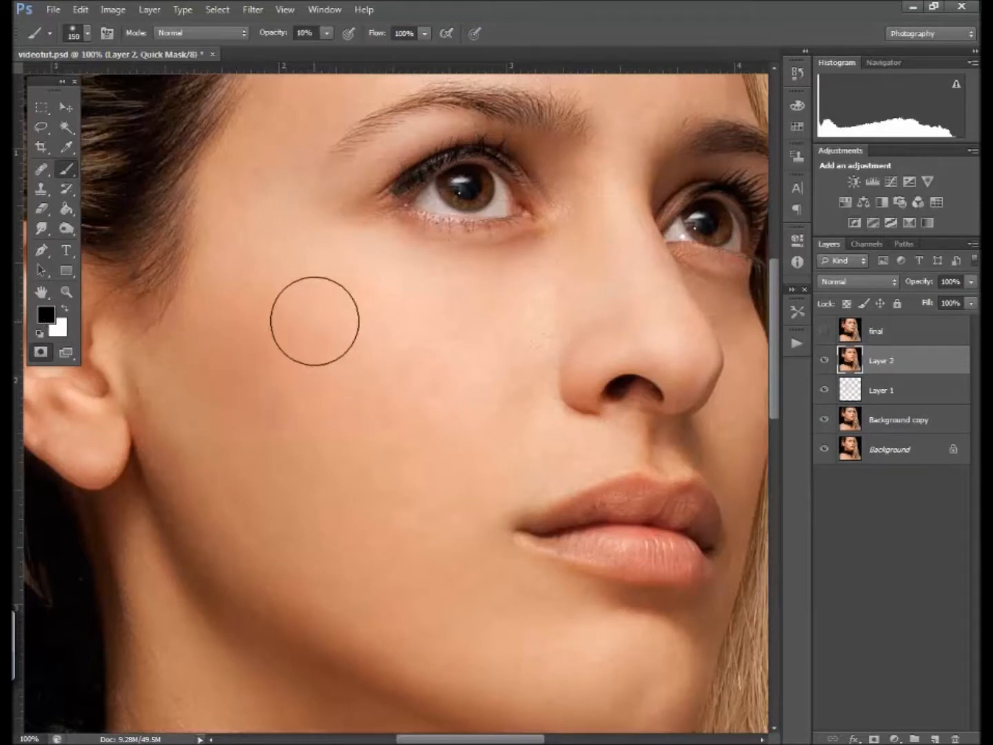
{"action": "key", "text": "bracketright"}
{"action": "key", "text": "bracketright"}
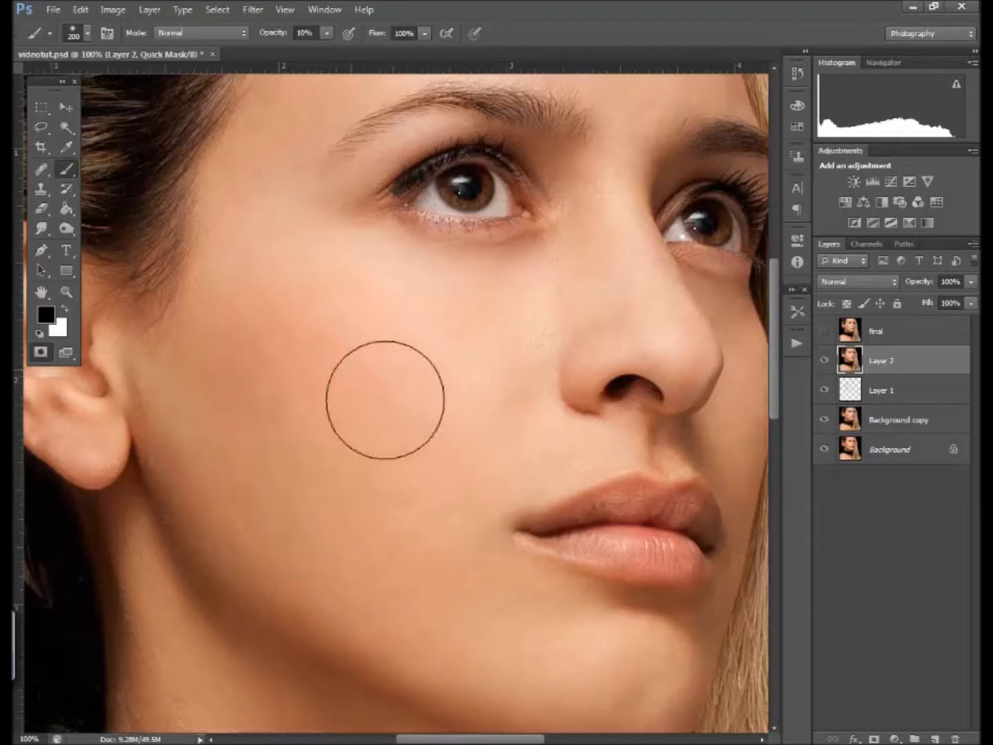
{"action": "left_click", "coordinate": [322, 36]}
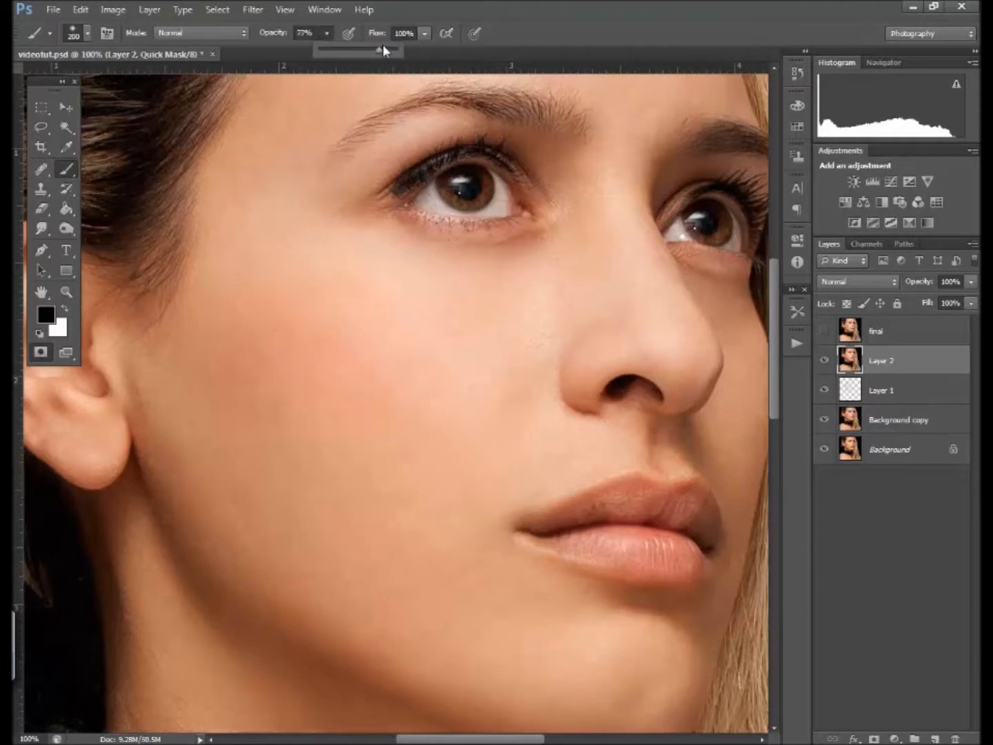
{"action": "left_click_drag", "start_coordinate": [390, 46], "coordinate": [398, 46]}
{"action": "mouse_move", "coordinate": [307, 314]}
{"action": "left_mouse_down"}
{"action": "mouse_move", "coordinate": [297, 308]}
{"action": "mouse_move", "coordinate": [290, 350]}
{"action": "mouse_move", "coordinate": [387, 480]}
{"action": "mouse_move", "coordinate": [413, 383]}
{"action": "mouse_move", "coordinate": [510, 360]}
{"action": "mouse_move", "coordinate": [543, 289]}
{"action": "mouse_move", "coordinate": [492, 275]}
{"action": "mouse_move", "coordinate": [350, 297]}
{"action": "mouse_move", "coordinate": [375, 501]}
{"action": "mouse_move", "coordinate": [313, 575]}
{"action": "mouse_move", "coordinate": [486, 352]}
{"action": "mouse_move", "coordinate": [465, 323]}
{"action": "mouse_move", "coordinate": [231, 245]}
{"action": "mouse_move", "coordinate": [302, 224]}
{"action": "left_mouse_up"}
- Reduce the brush to 100 px and mask the jaw, nose, upper lip area, chin and upper neck
{"action": "key", "text": "bracketleft"}
{"action": "key", "text": "bracketleft"}
{"action": "key", "text": "bracketleft"}
{"action": "key", "text": "bracketleft"}
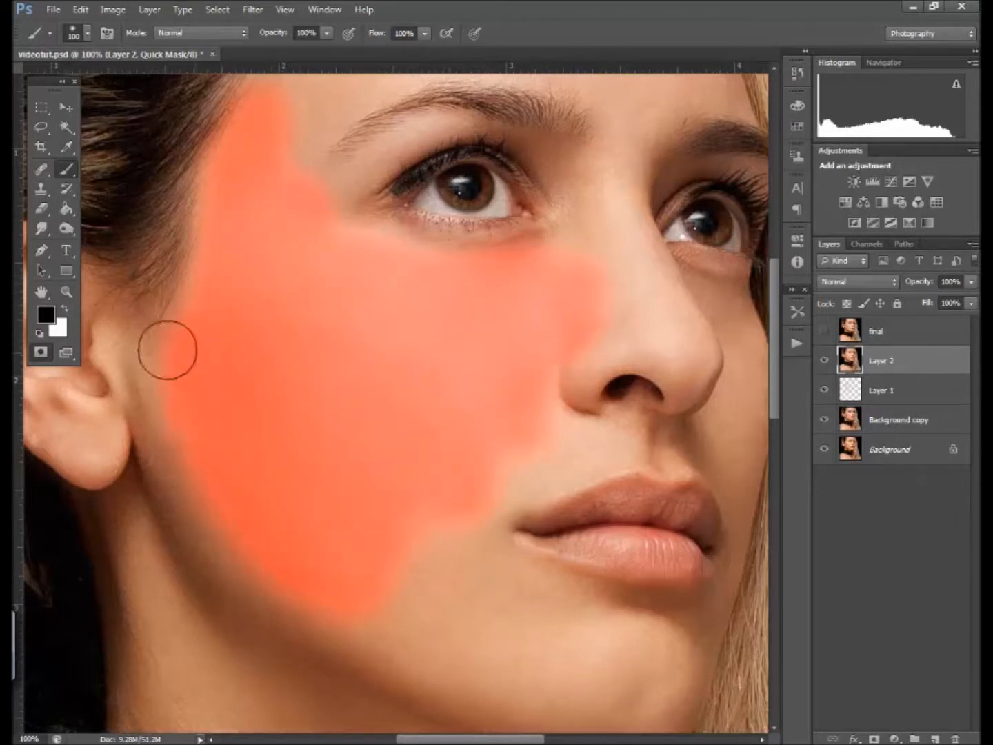
{"action": "mouse_move", "coordinate": [313, 616]}
{"action": "left_mouse_down"}
{"action": "mouse_move", "coordinate": [462, 656]}
{"action": "mouse_move", "coordinate": [457, 544]}
{"action": "mouse_move", "coordinate": [494, 670]}
{"action": "mouse_move", "coordinate": [330, 605]}
{"action": "mouse_move", "coordinate": [546, 668]}
{"action": "mouse_move", "coordinate": [474, 497]}
{"action": "mouse_move", "coordinate": [549, 430]}
{"action": "mouse_move", "coordinate": [534, 435]}
{"action": "mouse_move", "coordinate": [634, 322]}
{"action": "mouse_move", "coordinate": [589, 253]}
{"action": "mouse_move", "coordinate": [639, 309]}
{"action": "mouse_move", "coordinate": [619, 445]}
{"action": "mouse_move", "coordinate": [638, 455]}
{"action": "mouse_move", "coordinate": [717, 362]}
{"action": "mouse_move", "coordinate": [502, 299]}
{"action": "left_mouse_up"}
{"action": "left_click_drag", "start_coordinate": [353, 555], "coordinate": [516, 276]}
{"action": "mouse_move", "coordinate": [319, 234]}
{"action": "left_mouse_down"}
{"action": "mouse_move", "coordinate": [402, 382]}
{"action": "mouse_move", "coordinate": [450, 402]}
{"action": "mouse_move", "coordinate": [511, 398]}
{"action": "mouse_move", "coordinate": [586, 361]}
{"action": "mouse_move", "coordinate": [472, 393]}
{"action": "left_mouse_up"}
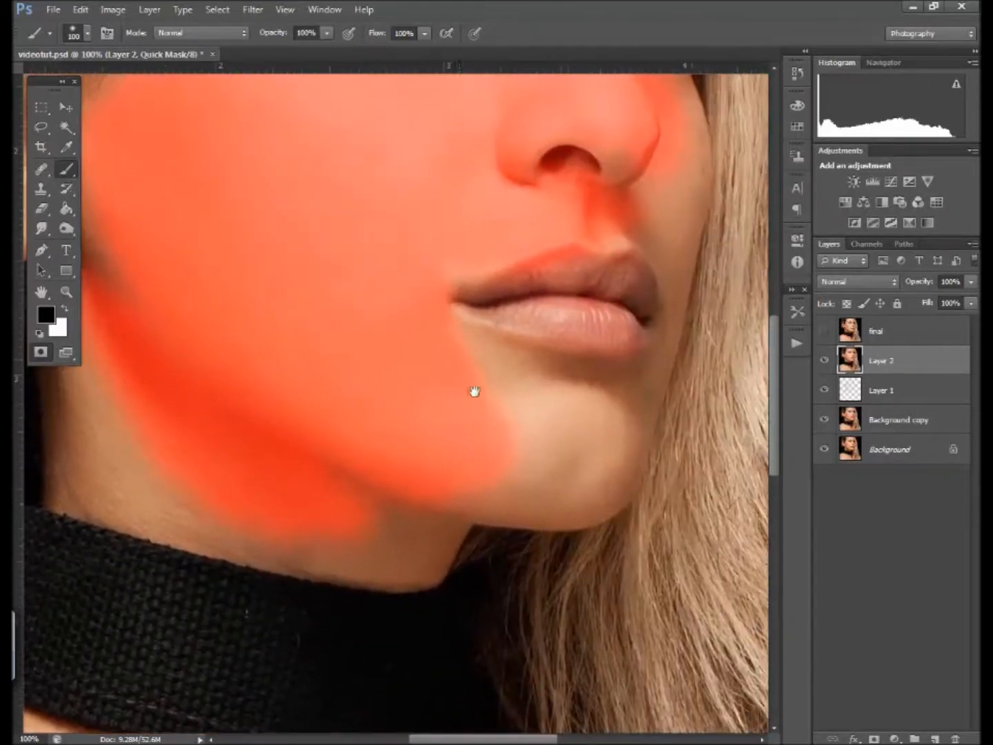
{"action": "mouse_move", "coordinate": [594, 454]}
{"action": "left_mouse_down"}
{"action": "mouse_move", "coordinate": [432, 329]}
{"action": "mouse_move", "coordinate": [517, 472]}
{"action": "mouse_move", "coordinate": [509, 417]}
{"action": "mouse_move", "coordinate": [451, 480]}
{"action": "mouse_move", "coordinate": [388, 501]}
{"action": "left_mouse_up"}
- Mask the nose bridge and the forehead, enlarging the brush to 175 px for the forehead
{"action": "scroll", "coordinate": [467, 283], "scroll_direction": "up", "scroll_amount": 5}
{"action": "mouse_move", "coordinate": [515, 237]}
{"action": "left_mouse_down"}
{"action": "mouse_move", "coordinate": [556, 227]}
{"action": "mouse_move", "coordinate": [524, 256]}
{"action": "left_mouse_up"}
{"action": "left_click_drag", "start_coordinate": [530, 351], "coordinate": [535, 358]}
{"action": "key", "text": "bracketright"}
{"action": "key", "text": "bracketright"}
{"action": "key", "text": "bracketright"}
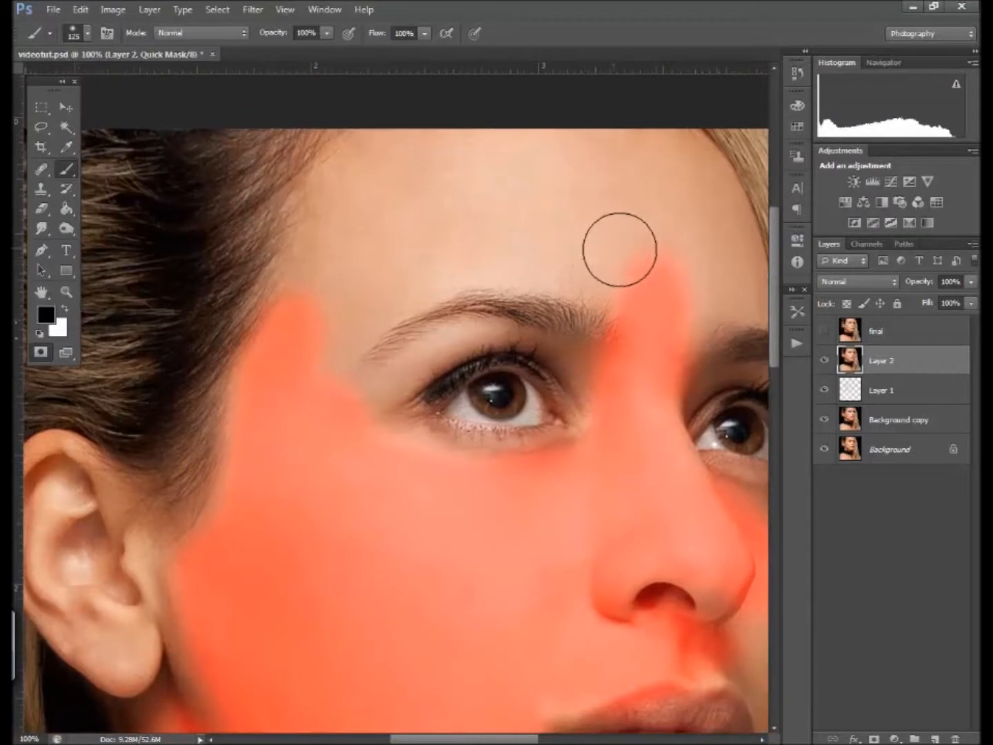
{"action": "mouse_move", "coordinate": [652, 204]}
{"action": "left_mouse_down"}
{"action": "mouse_move", "coordinate": [605, 173]}
{"action": "mouse_move", "coordinate": [425, 230]}
{"action": "mouse_move", "coordinate": [348, 268]}
{"action": "mouse_move", "coordinate": [378, 209]}
{"action": "mouse_move", "coordinate": [468, 164]}
{"action": "mouse_move", "coordinate": [393, 278]}
{"action": "mouse_move", "coordinate": [387, 331]}
{"action": "mouse_move", "coordinate": [432, 318]}
{"action": "mouse_move", "coordinate": [594, 428]}
{"action": "mouse_move", "coordinate": [623, 463]}
{"action": "mouse_move", "coordinate": [567, 413]}
{"action": "mouse_move", "coordinate": [457, 403]}
{"action": "mouse_move", "coordinate": [486, 392]}
{"action": "mouse_move", "coordinate": [452, 402]}
{"action": "mouse_move", "coordinate": [437, 436]}
{"action": "left_mouse_up"}
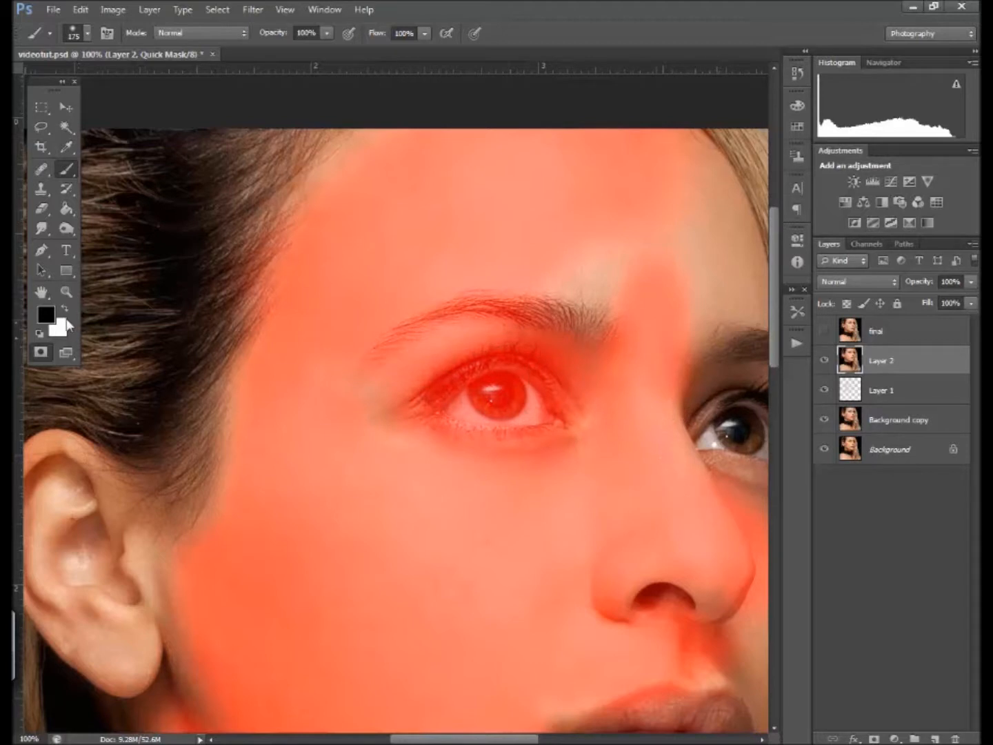
- Clear the mask from the near eye with a 125 px white brush, and fill the remaining forehead gaps in black
{"action": "left_click", "coordinate": [65, 311]}
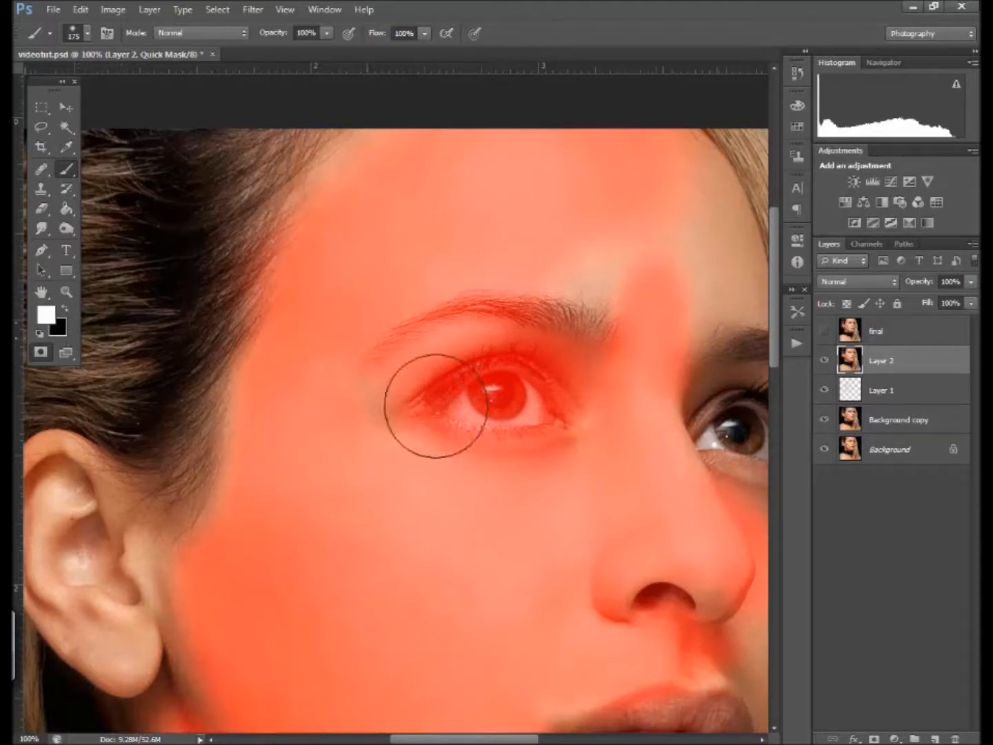
{"action": "key", "text": "bracketleft"}
{"action": "key", "text": "bracketleft"}
{"action": "mouse_move", "coordinate": [516, 390]}
{"action": "left_mouse_down"}
{"action": "mouse_move", "coordinate": [437, 411]}
{"action": "mouse_move", "coordinate": [544, 395]}
{"action": "mouse_move", "coordinate": [535, 393]}
{"action": "left_mouse_up"}
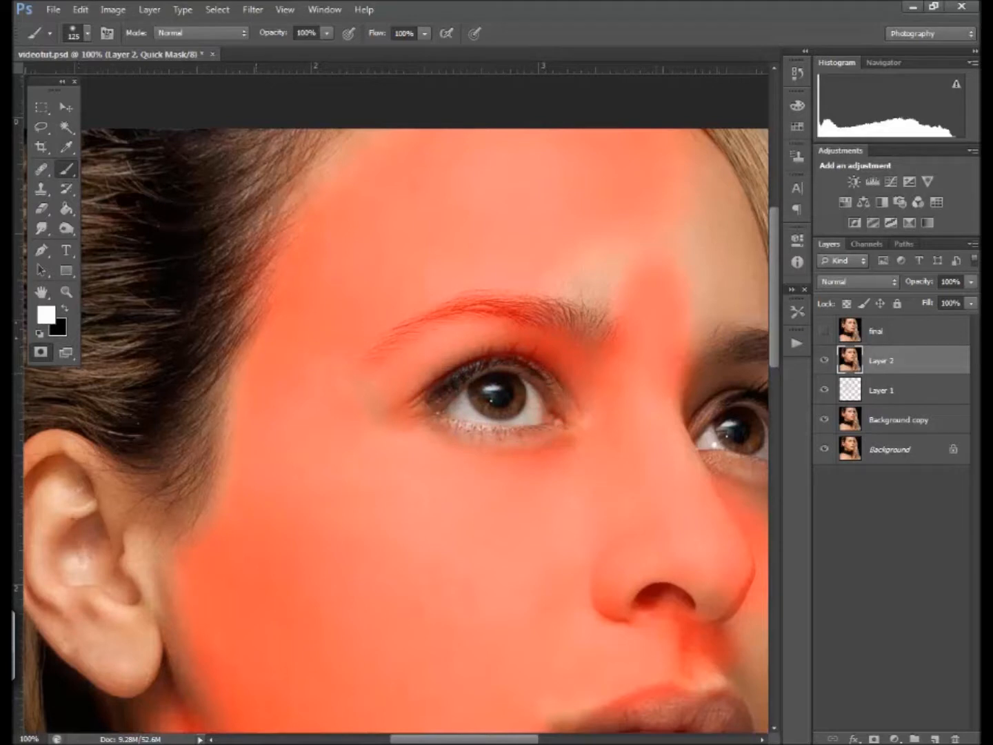
{"action": "left_click", "coordinate": [66, 311]}
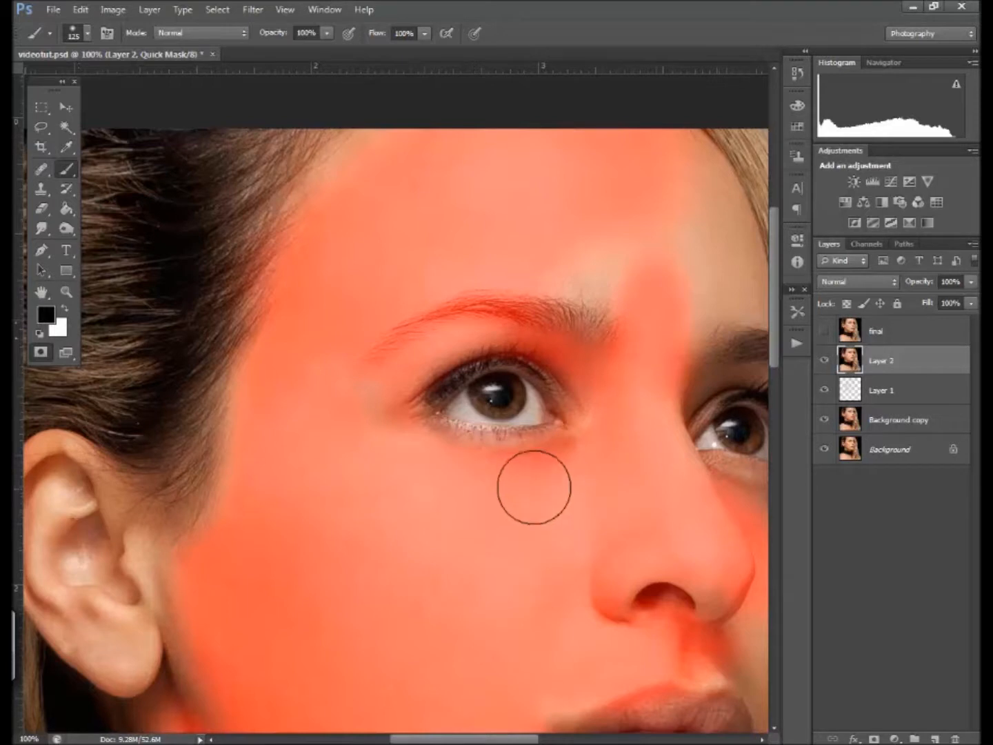
{"action": "mouse_move", "coordinate": [623, 249]}
{"action": "left_mouse_down"}
{"action": "mouse_move", "coordinate": [562, 339]}
{"action": "mouse_move", "coordinate": [586, 388]}
{"action": "mouse_move", "coordinate": [610, 321]}
{"action": "left_mouse_up"}
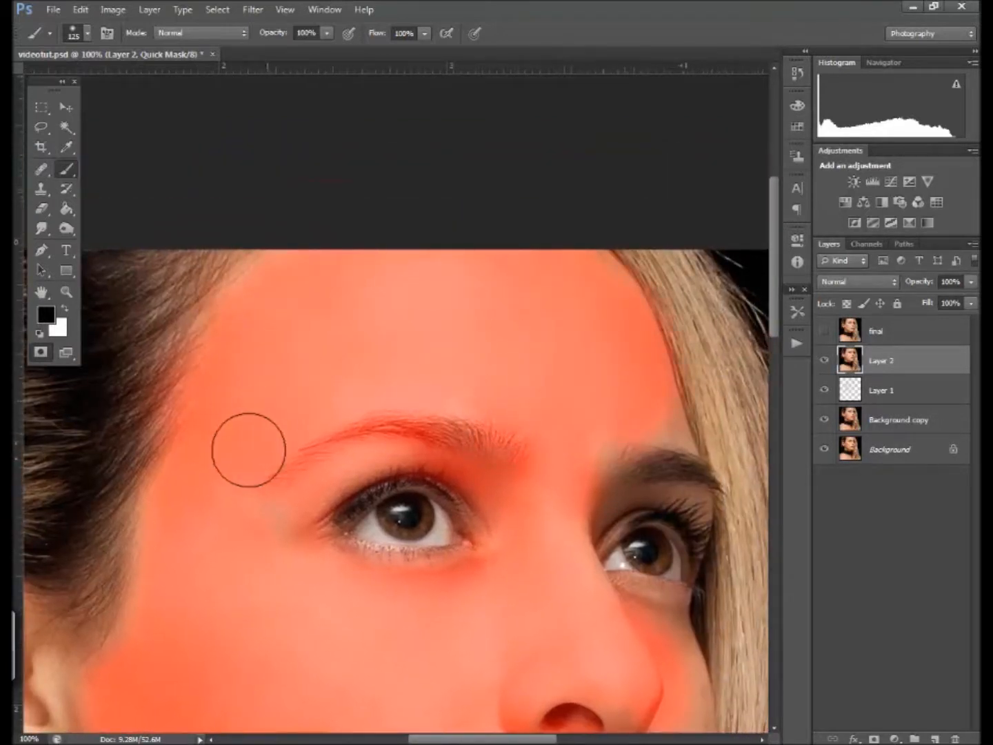
- Clear the mask from the near eyebrow with white, shrinking the brush to 45 px
{"action": "left_click", "coordinate": [66, 310]}
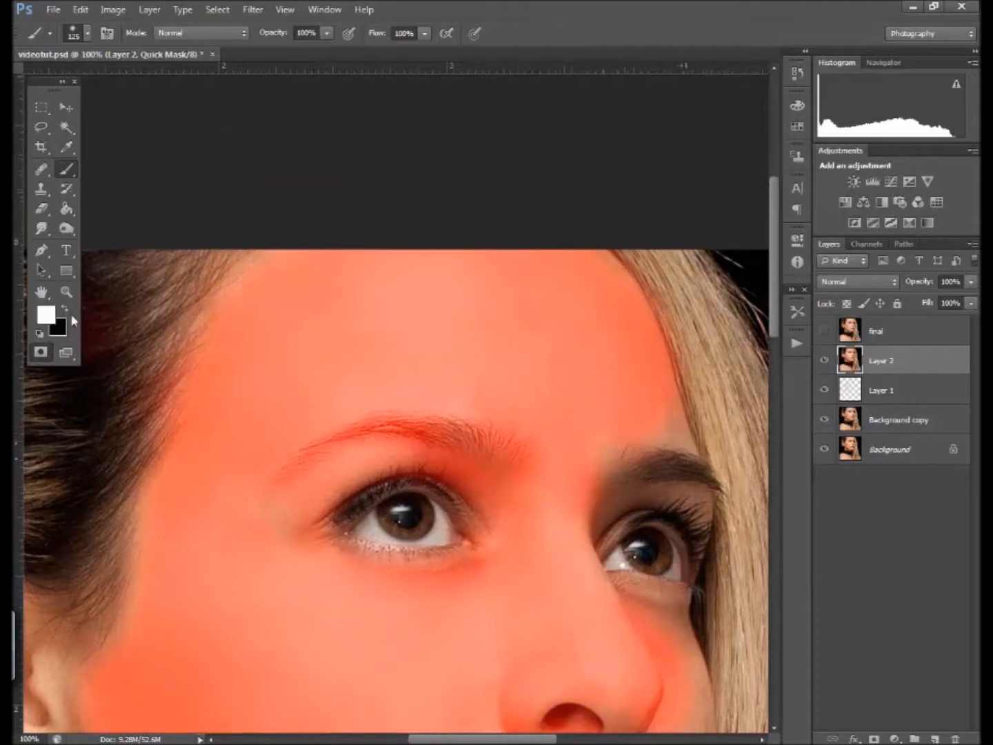
{"action": "key", "text": "bracketleft"}
{"action": "key", "text": "bracketleft"}
{"action": "key", "text": "bracketleft"}
{"action": "key", "text": "bracketleft"}
{"action": "mouse_move", "coordinate": [509, 451]}
{"action": "left_mouse_down"}
{"action": "mouse_move", "coordinate": [403, 434]}
{"action": "mouse_move", "coordinate": [440, 423]}
{"action": "mouse_move", "coordinate": [304, 463]}
{"action": "left_mouse_up"}
{"action": "key", "text": "bracketleft"}
{"action": "key", "text": "bracketleft"}
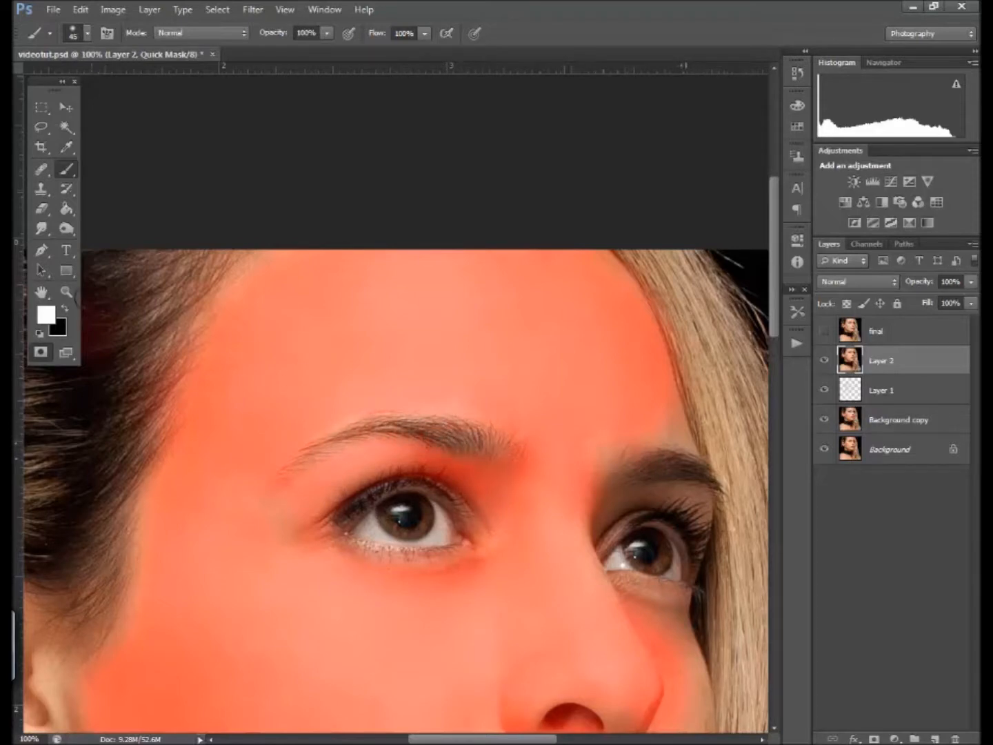
- Mask the side of the neck below the earlobe with a 100 px black brush
{"action": "key", "text": "z"}
{"action": "left_click_drag", "start_coordinate": [428, 544], "coordinate": [440, 168]}
{"action": "mouse_move", "coordinate": [410, 388]}
{"action": "left_mouse_down"}
{"action": "mouse_move", "coordinate": [501, 340]}
{"action": "mouse_move", "coordinate": [515, 363]}
{"action": "left_mouse_up"}
{"action": "left_click", "coordinate": [64, 171]}
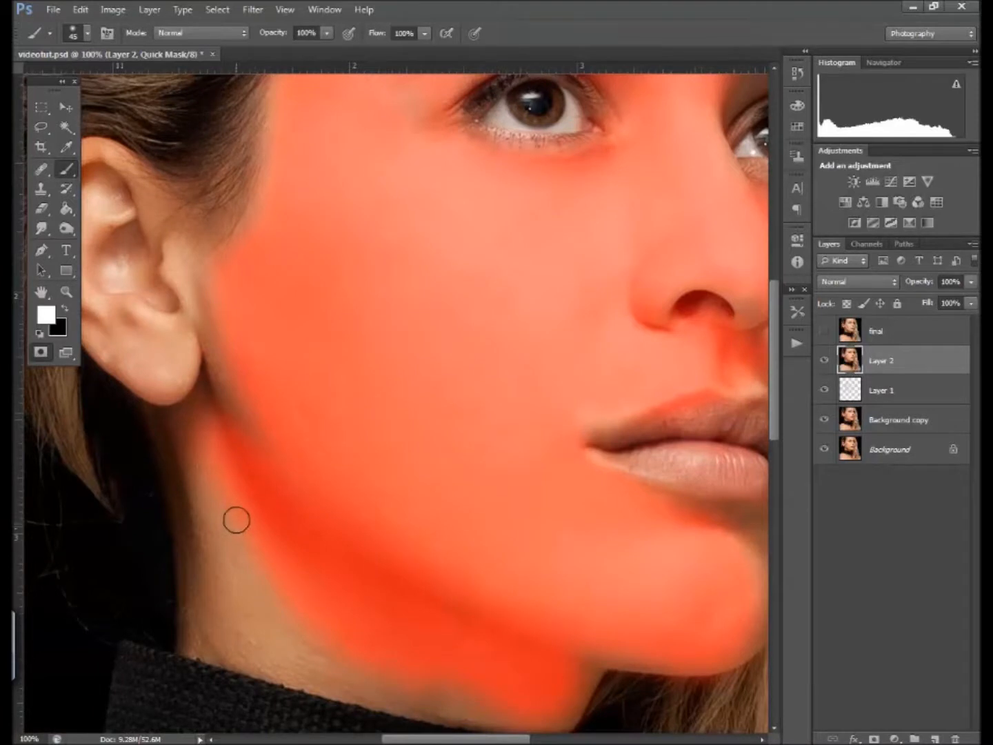
{"action": "key", "text": "bracketright"}
{"action": "key", "text": "bracketright"}
{"action": "key", "text": "bracketright"}
{"action": "key", "text": "bracketright"}
{"action": "key", "text": "bracketright"}
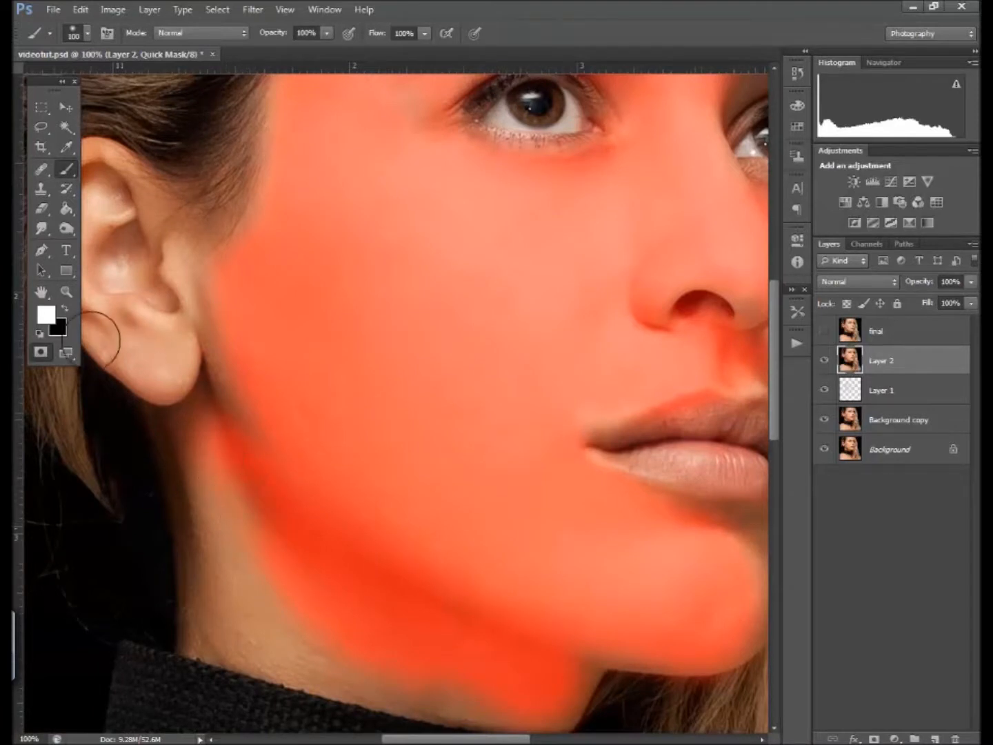
{"action": "key", "text": "x"}
{"action": "left_click_drag", "start_coordinate": [224, 435], "coordinate": [321, 625]}
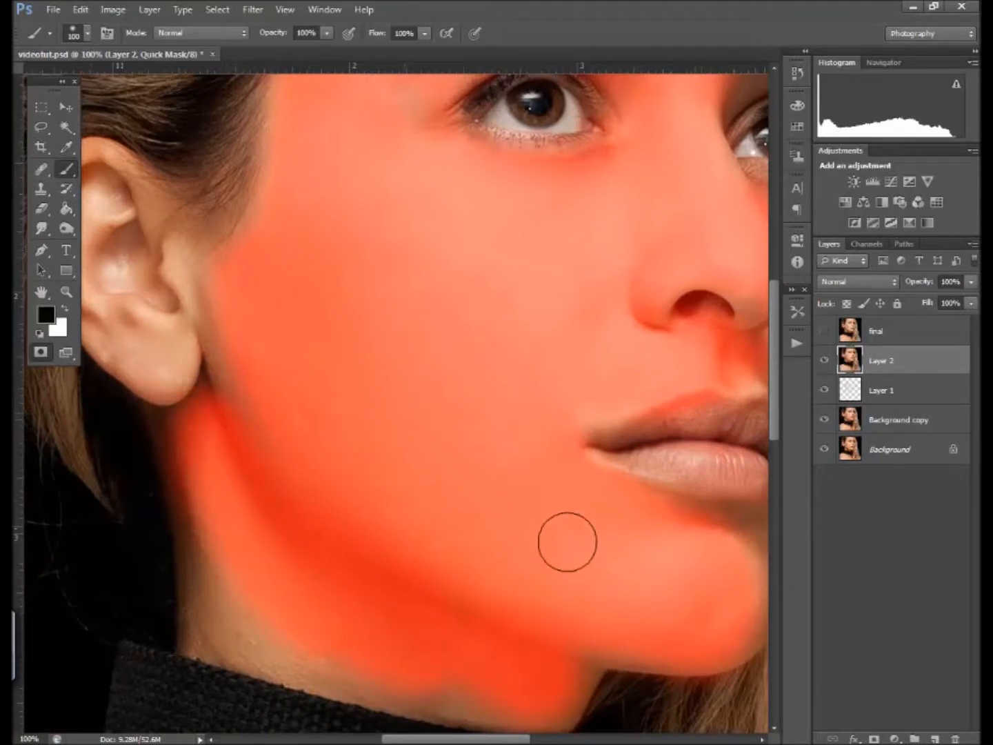
- Mask the remaining skin beside the ear, on the neck above the choker, and the ear itself, reducing the brush to 60 px
{"action": "mouse_move", "coordinate": [222, 333]}
{"action": "left_mouse_down"}
{"action": "mouse_move", "coordinate": [146, 336]}
{"action": "mouse_move", "coordinate": [196, 328]}
{"action": "left_mouse_up"}
{"action": "mouse_move", "coordinate": [576, 354]}
{"action": "left_mouse_down"}
{"action": "mouse_move", "coordinate": [258, 394]}
{"action": "mouse_move", "coordinate": [266, 395]}
{"action": "left_mouse_up"}
{"action": "mouse_move", "coordinate": [454, 371]}
{"action": "left_mouse_down"}
{"action": "mouse_move", "coordinate": [476, 337]}
{"action": "mouse_move", "coordinate": [484, 408]}
{"action": "mouse_move", "coordinate": [500, 402]}
{"action": "mouse_move", "coordinate": [495, 298]}
{"action": "mouse_move", "coordinate": [467, 245]}
{"action": "mouse_move", "coordinate": [476, 241]}
{"action": "mouse_move", "coordinate": [506, 399]}
{"action": "mouse_move", "coordinate": [473, 587]}
{"action": "mouse_move", "coordinate": [467, 567]}
{"action": "mouse_move", "coordinate": [417, 566]}
{"action": "left_mouse_up"}
{"action": "key", "text": "bracketleft"}
{"action": "key", "text": "bracketleft"}
{"action": "key", "text": "bracketleft"}
{"action": "key", "text": "bracketleft"}
{"action": "left_click_drag", "start_coordinate": [283, 530], "coordinate": [653, 463]}
{"action": "mouse_move", "coordinate": [202, 441]}
{"action": "left_mouse_down"}
{"action": "mouse_move", "coordinate": [202, 558]}
{"action": "mouse_move", "coordinate": [458, 641]}
{"action": "left_mouse_up"}
{"action": "left_click_drag", "start_coordinate": [222, 240], "coordinate": [379, 399]}
{"action": "mouse_move", "coordinate": [239, 280]}
{"action": "left_mouse_down"}
{"action": "mouse_move", "coordinate": [222, 358]}
{"action": "mouse_move", "coordinate": [252, 386]}
{"action": "mouse_move", "coordinate": [230, 310]}
{"action": "mouse_move", "coordinate": [235, 333]}
{"action": "left_mouse_up"}
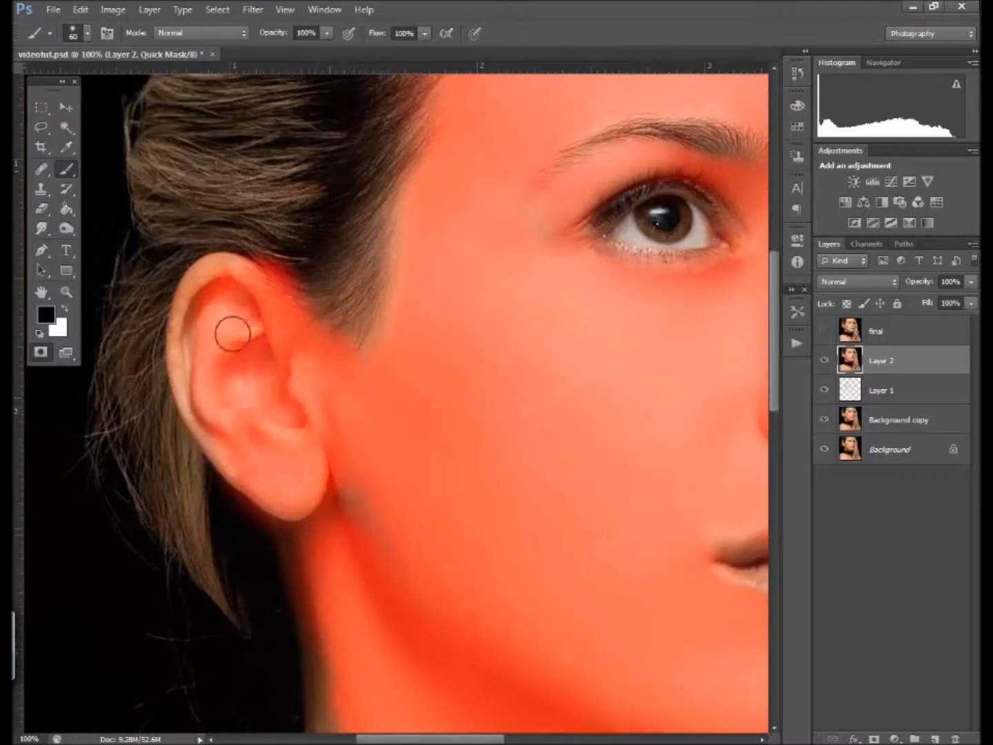
- Check the mask over the whole face at 50% view and leave Quick Mask mode to convert it into a selection
{"action": "key", "text": "z"}
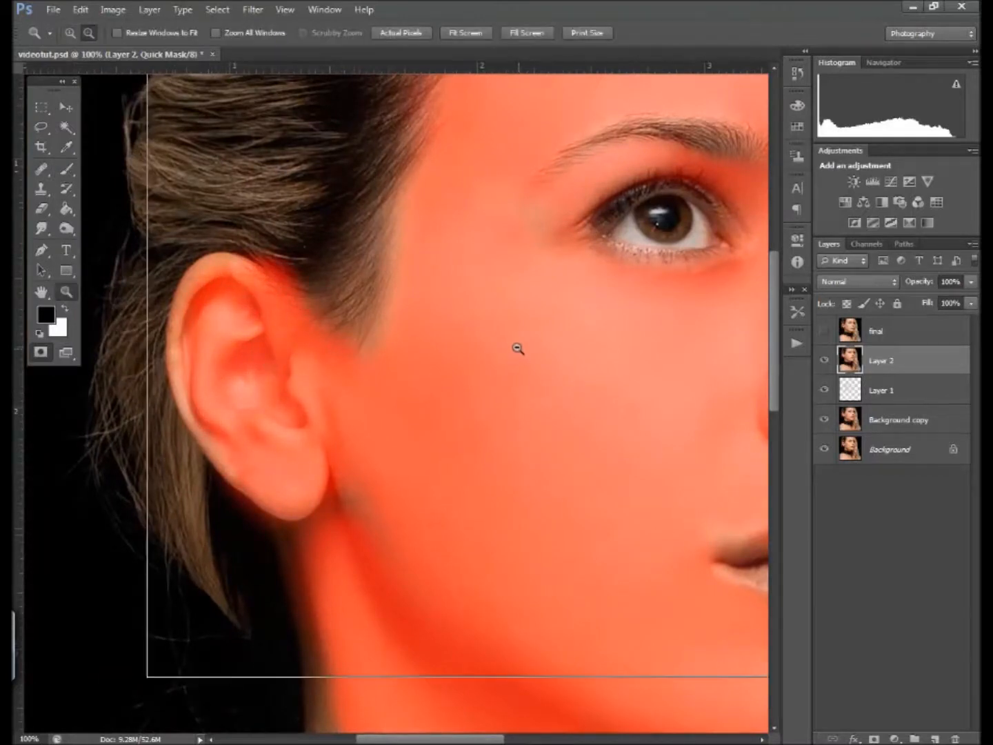
{"action": "left_click", "coordinate": [592, 362], "text": "alt"}
{"action": "left_click", "coordinate": [650, 380], "text": "alt"}
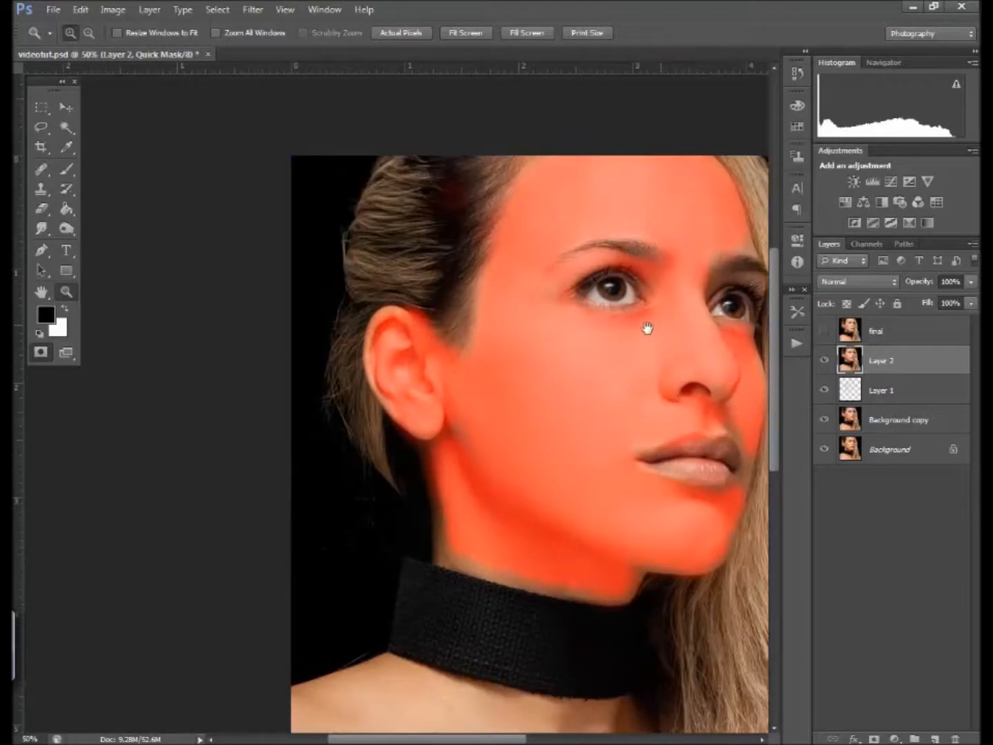
{"action": "left_click_drag", "start_coordinate": [648, 328], "coordinate": [551, 350]}
{"action": "left_click", "coordinate": [65, 169]}
{"action": "key", "text": "bracketright"}
{"action": "key", "text": "bracketright"}
{"action": "key", "text": "bracketright"}
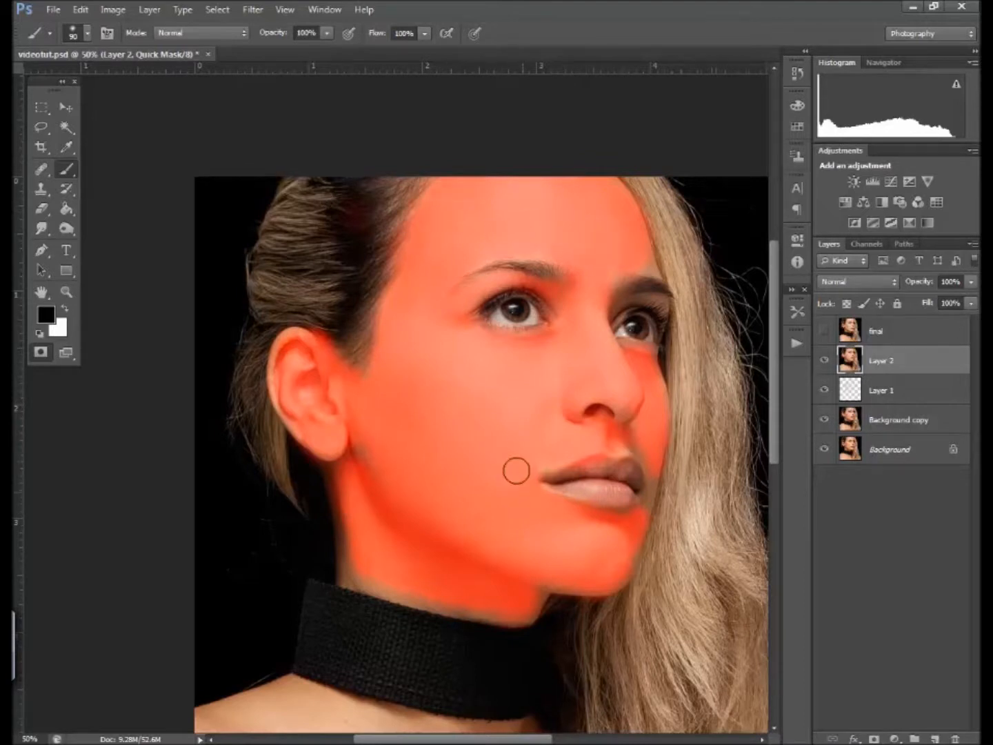
{"action": "key", "text": "bracketleft"}
{"action": "key", "text": "bracketleft"}
{"action": "key", "text": "bracketleft"}
{"action": "left_click", "coordinate": [41, 352]}
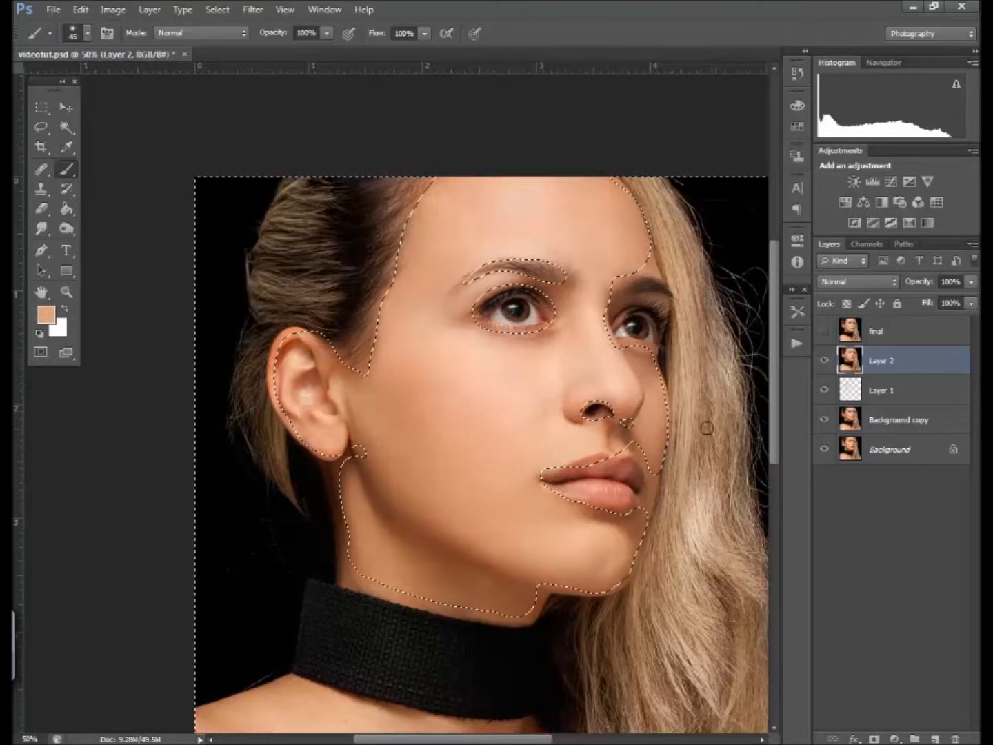
- Invert the selection so that only the masked facial skin is selected
{"action": "scroll", "coordinate": [776, 432], "scroll_direction": "down", "scroll_amount": 3}
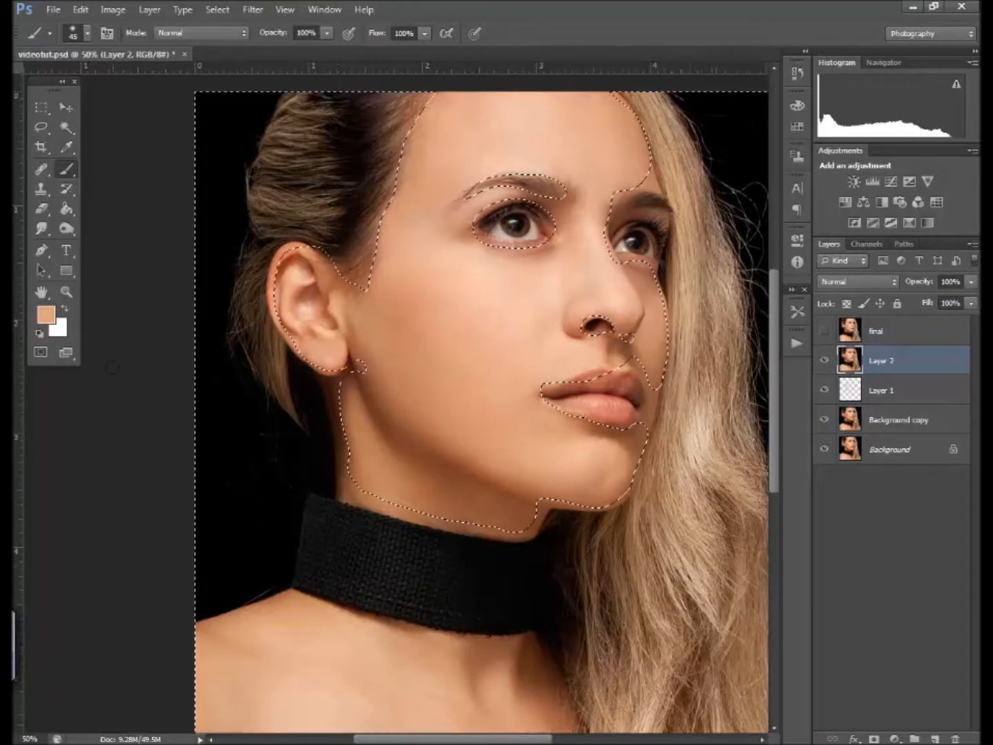
{"action": "left_click", "coordinate": [114, 11]}
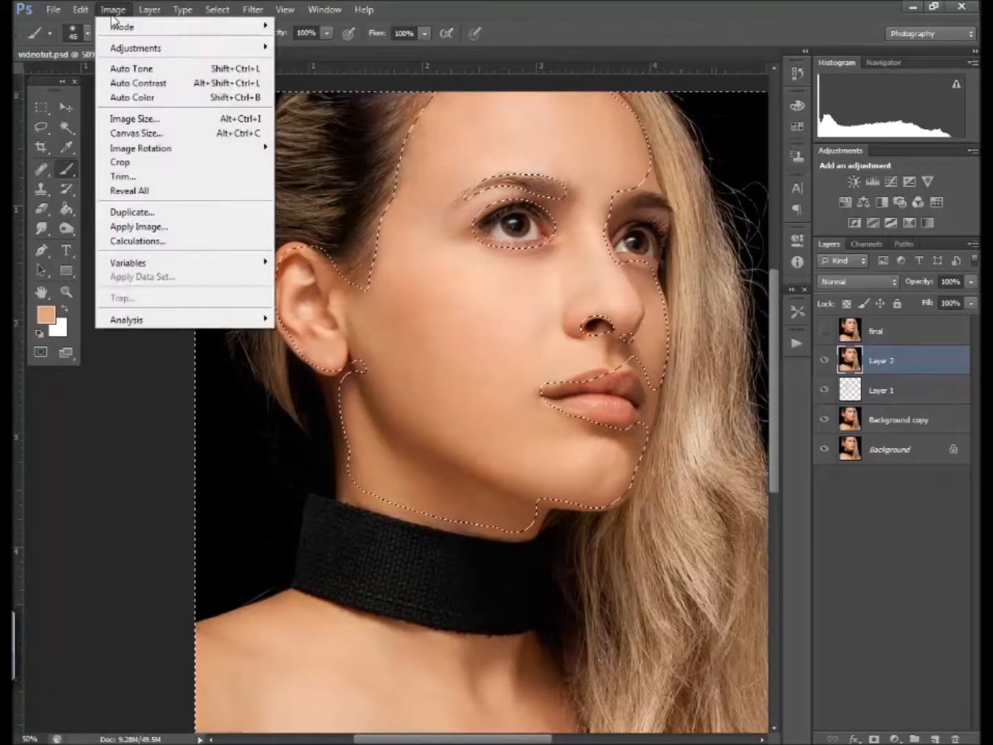
{"action": "mouse_move", "coordinate": [220, 10]}
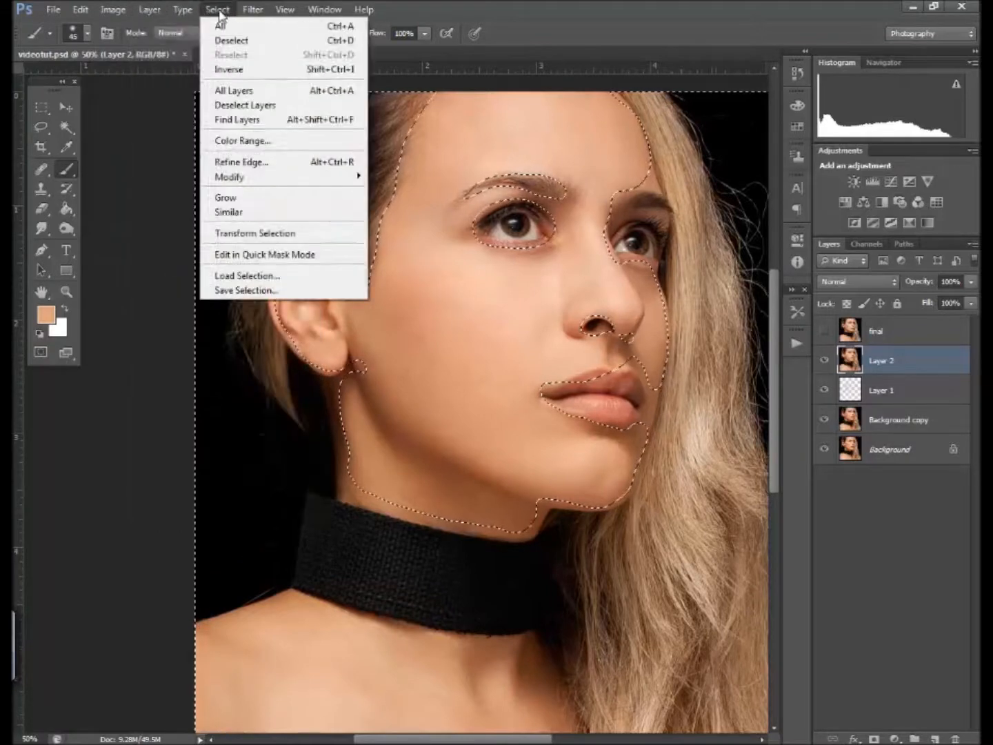
{"action": "left_click", "coordinate": [259, 70]}
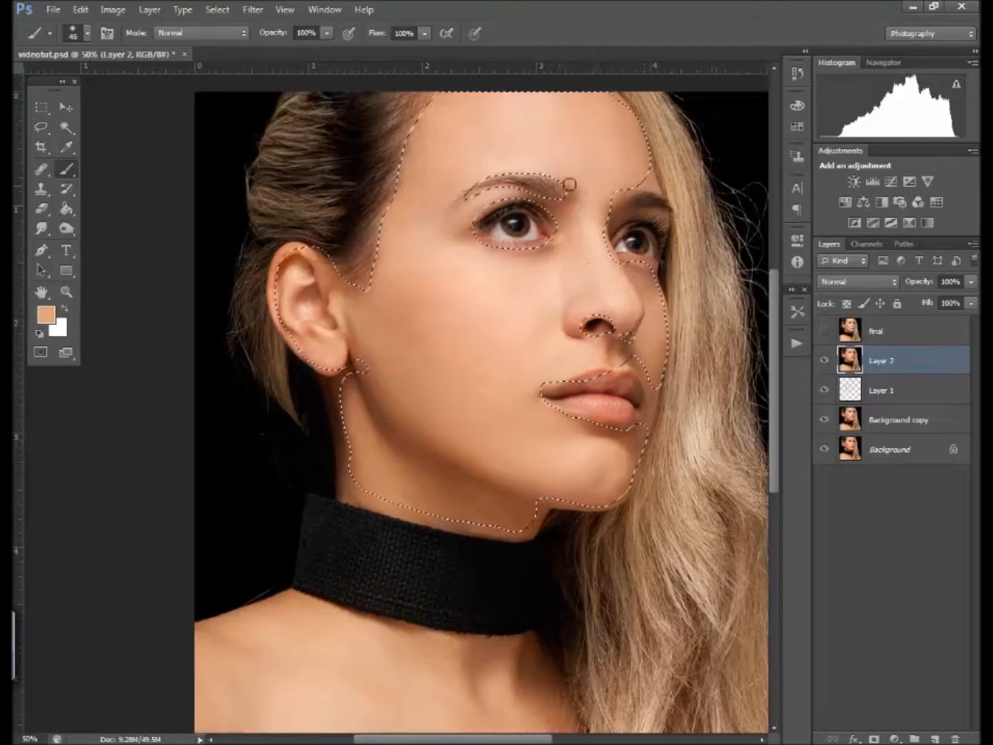
- Feather the facial skin selection with a radius of 0.5 pixels
{"action": "left_click", "coordinate": [252, 9]}
{"action": "mouse_move", "coordinate": [220, 9]}
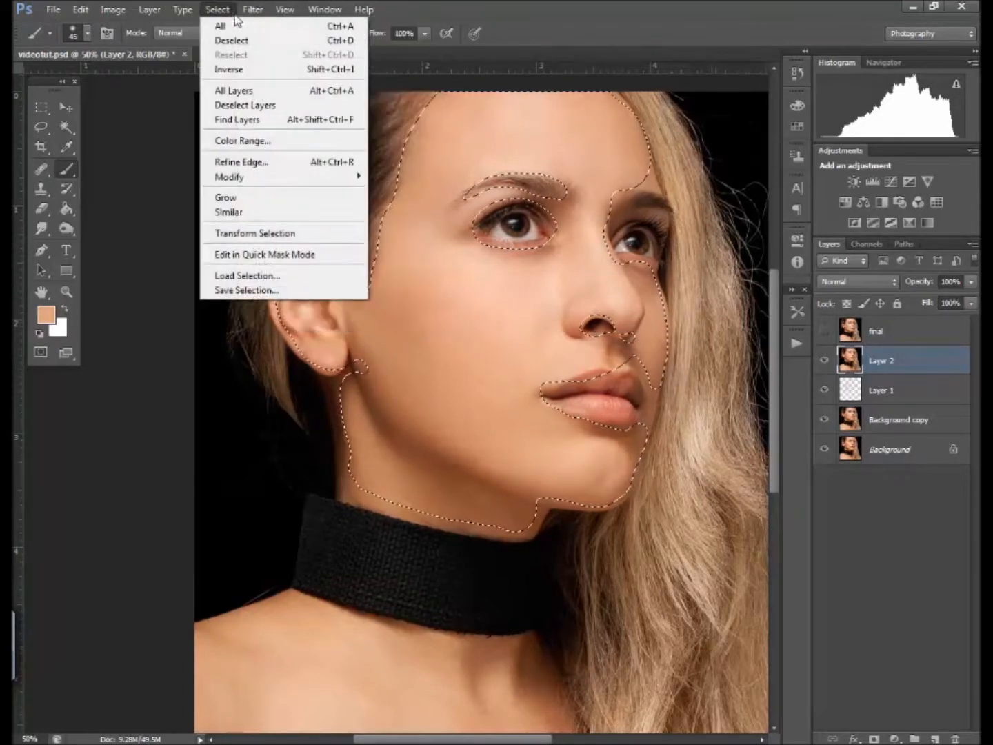
{"action": "mouse_move", "coordinate": [307, 182]}
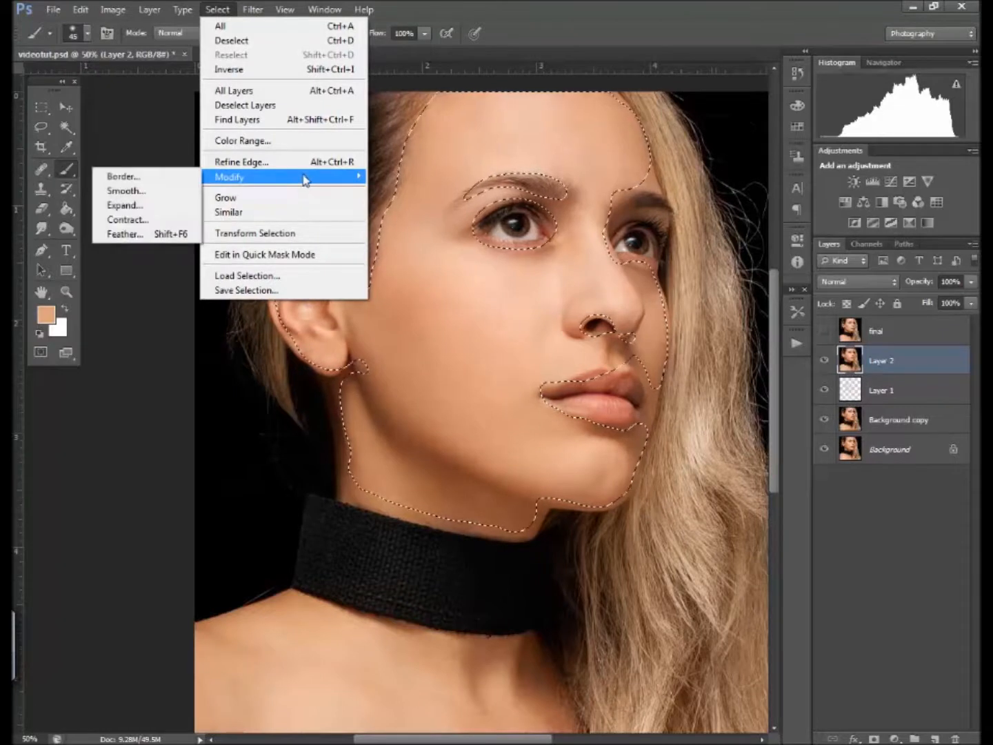
{"action": "left_click", "coordinate": [173, 234]}
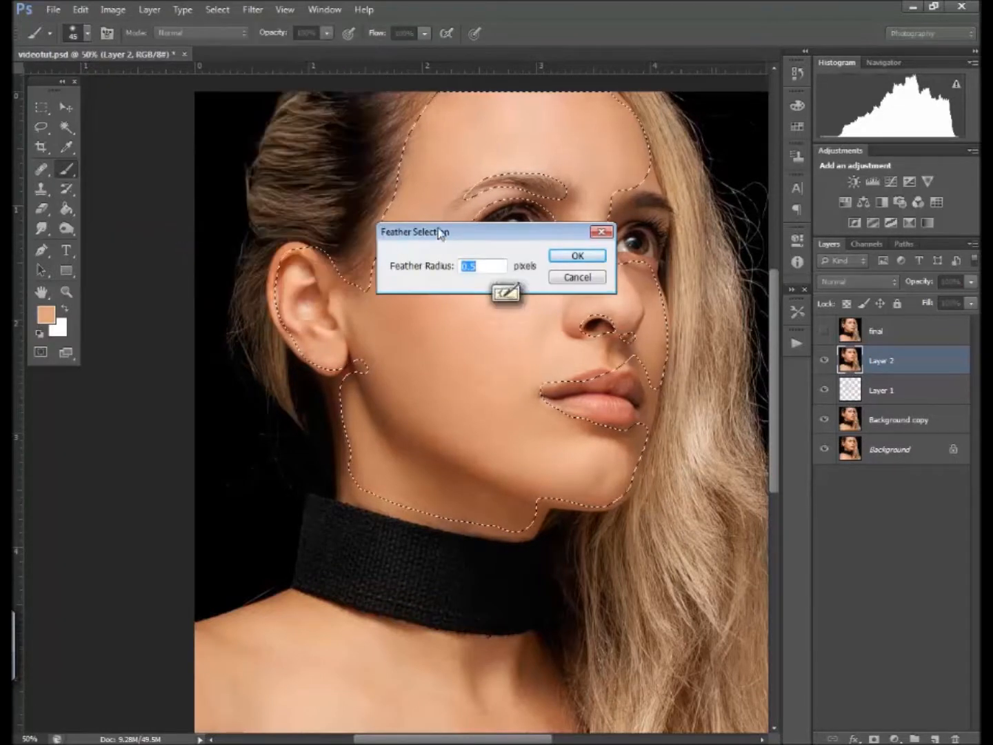
{"action": "left_click_drag", "start_coordinate": [469, 243], "coordinate": [570, 333]}
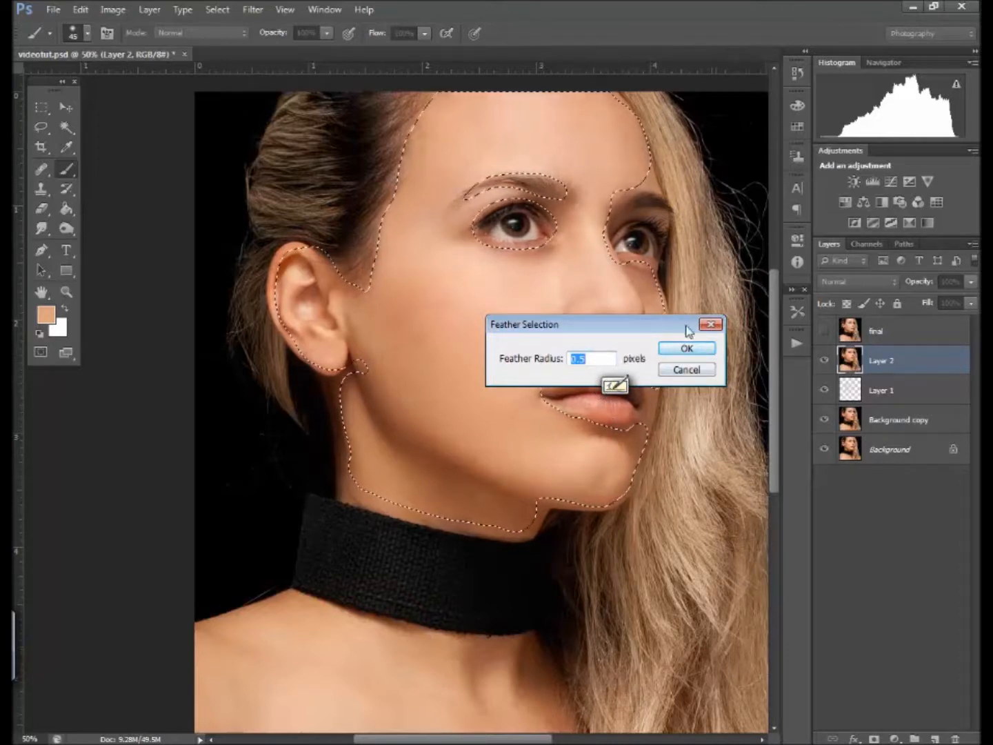
{"action": "left_click", "coordinate": [684, 349]}
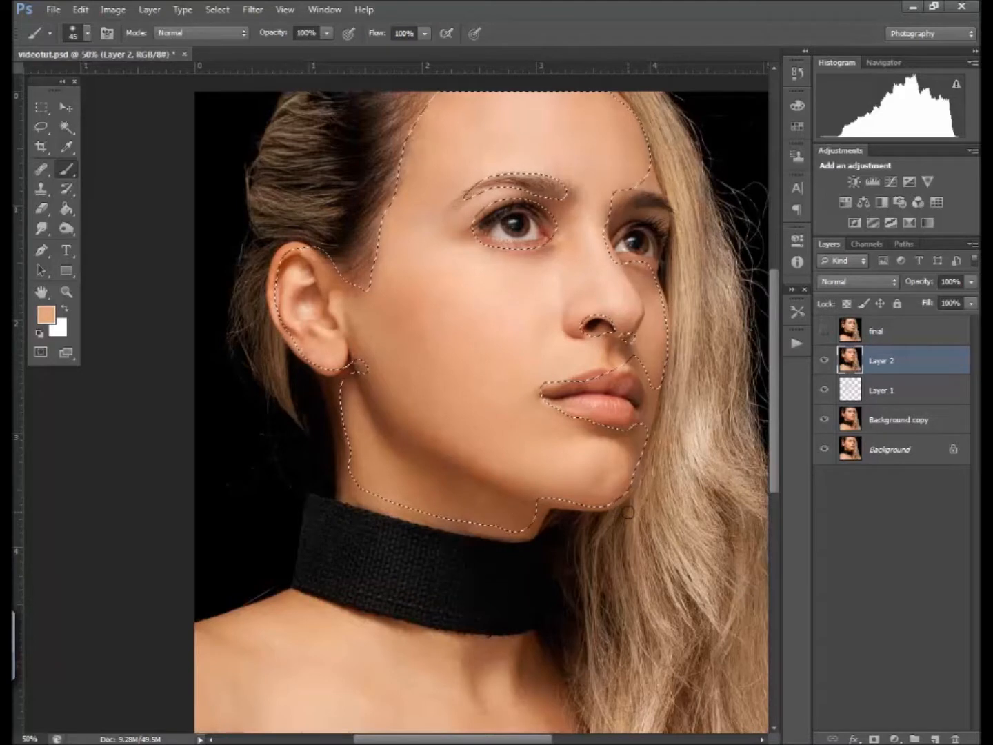
- Hide the selection outline on the face while keeping the skin selection active
{"action": "key", "text": "ctrl+h"}
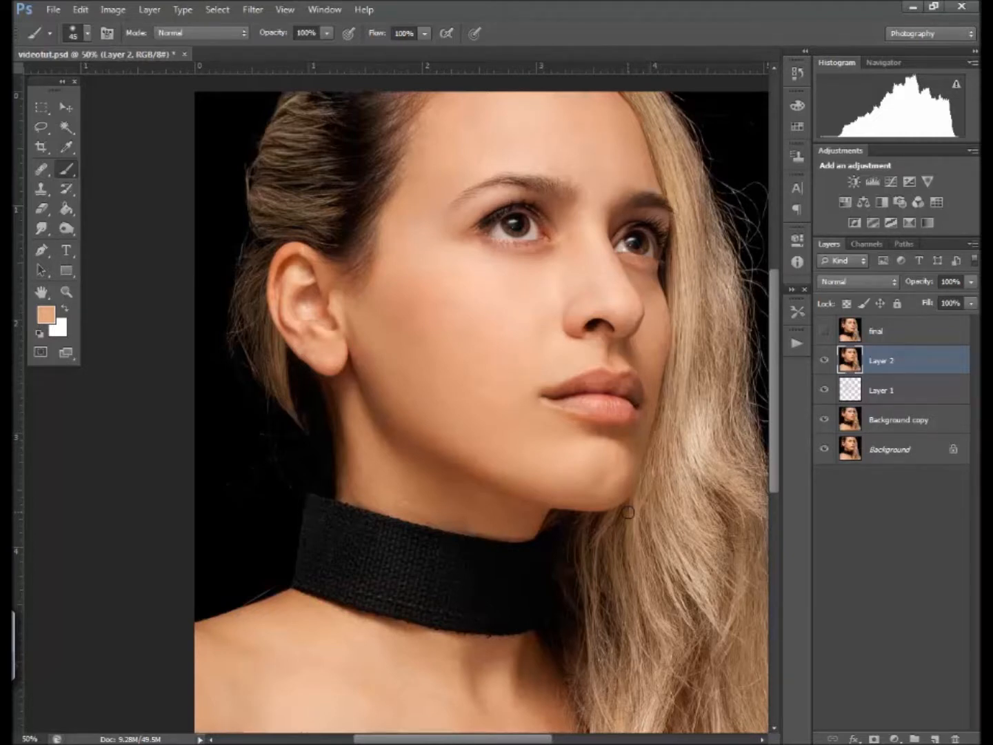
{"action": "key", "text": "ctrl+h"}
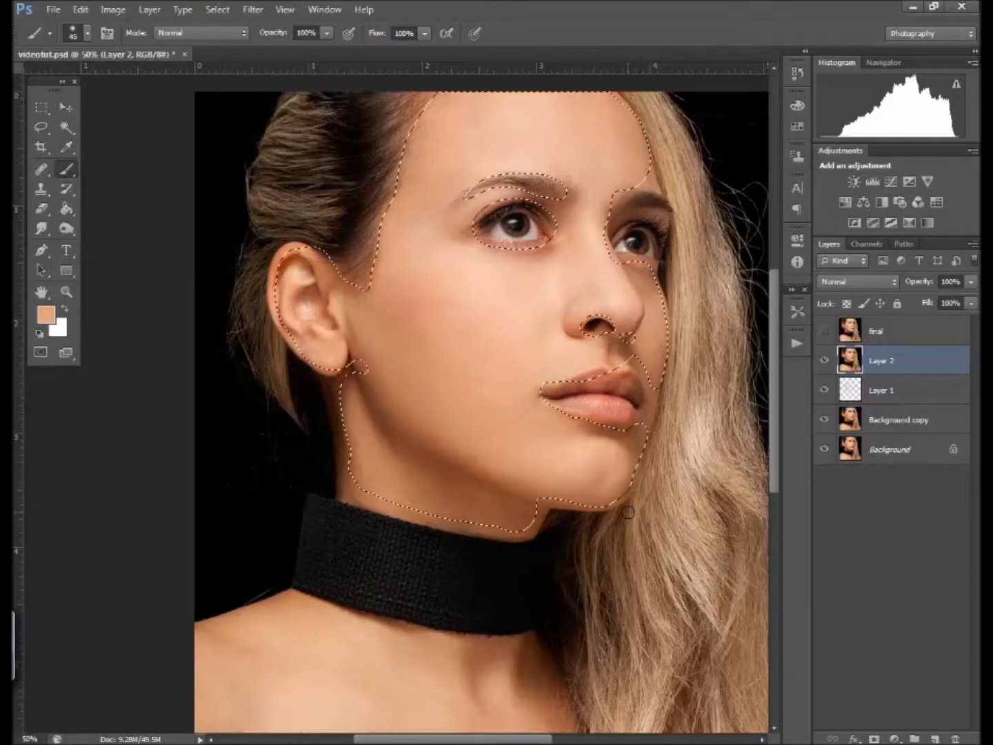
{"action": "key", "text": "ctrl+h"}
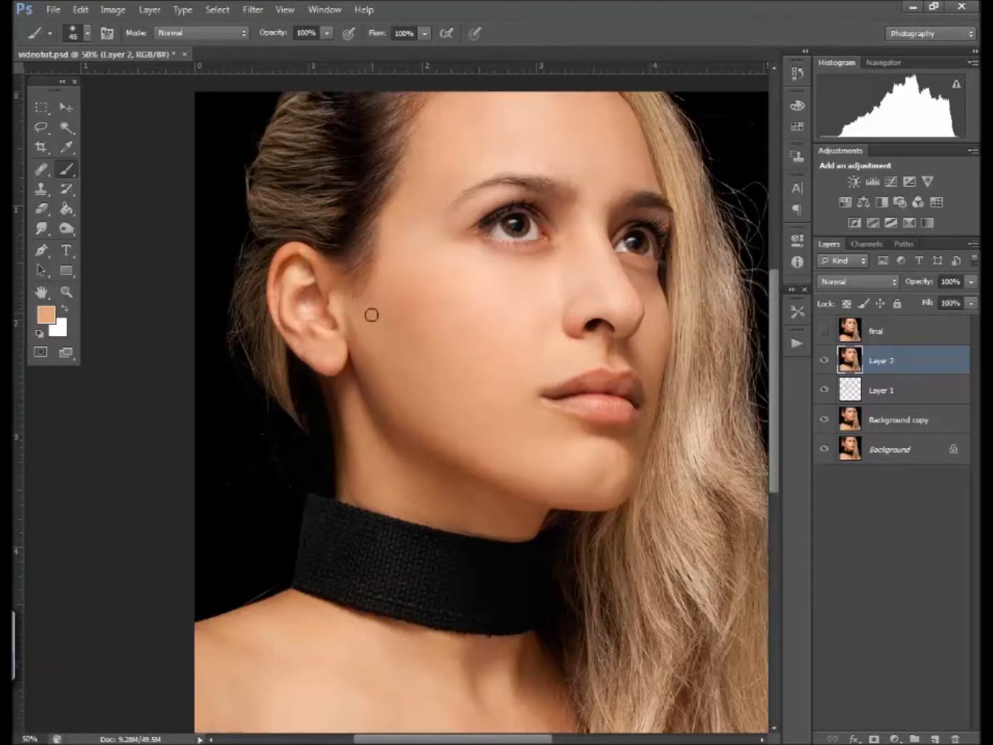
- Apply a Gaussian Blur with a 5-pixel radius to the selected facial skin on Layer 2
{"action": "left_click", "coordinate": [65, 291]}
{"action": "left_click", "coordinate": [512, 284]}
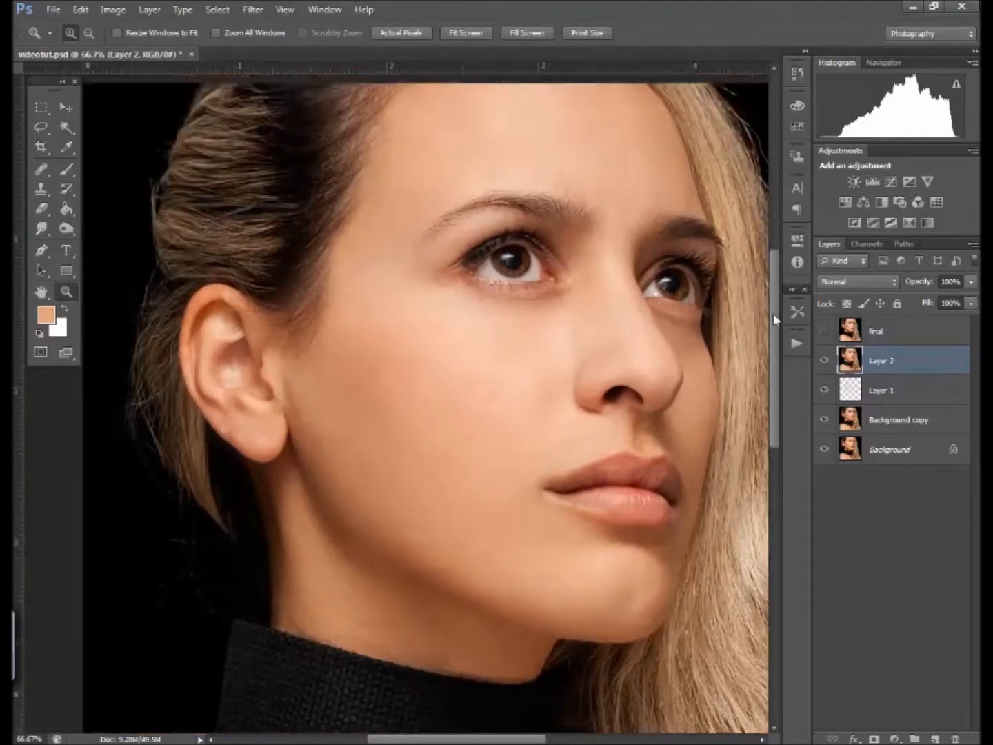
{"action": "left_click", "coordinate": [536, 372]}
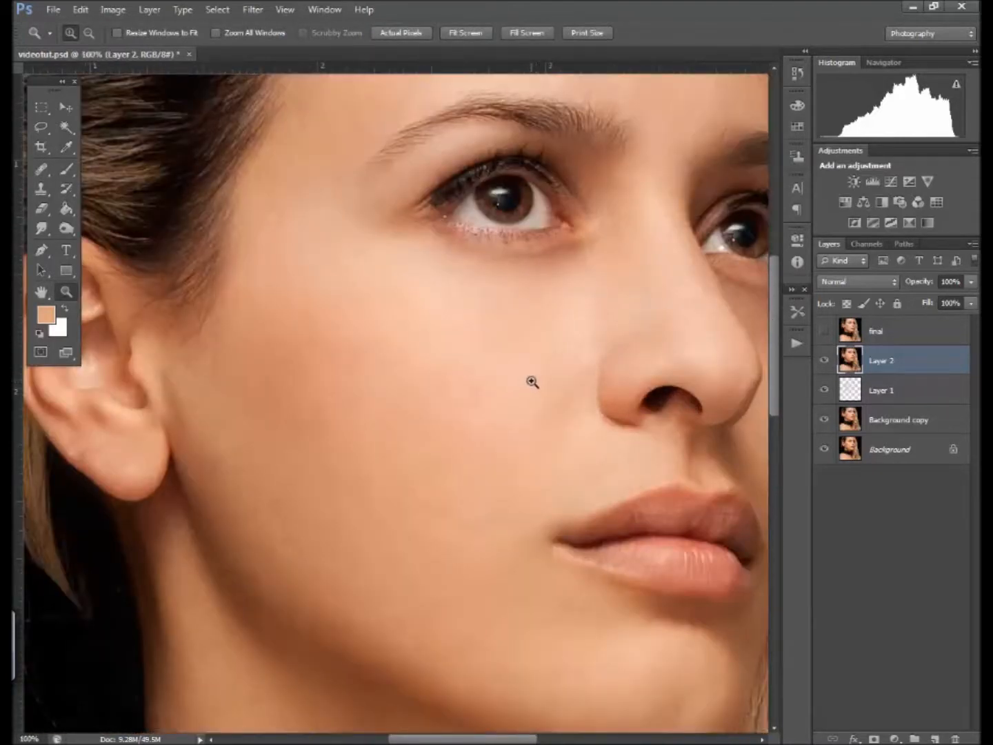
{"action": "left_click", "coordinate": [254, 10]}
{"action": "mouse_move", "coordinate": [317, 169]}
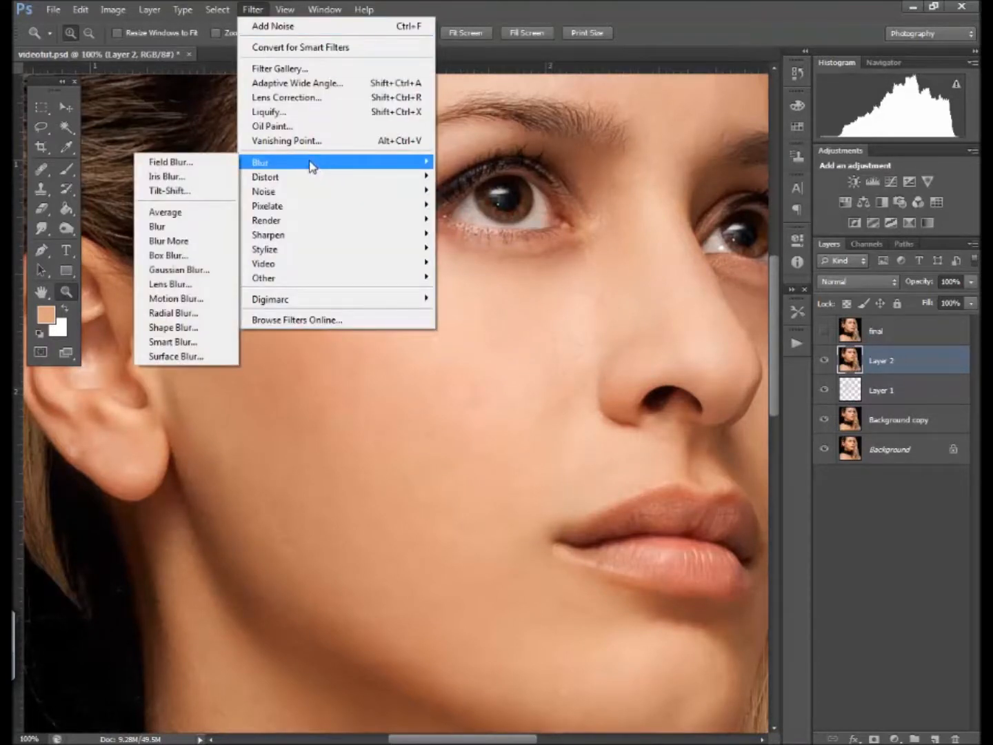
{"action": "left_click", "coordinate": [205, 271]}
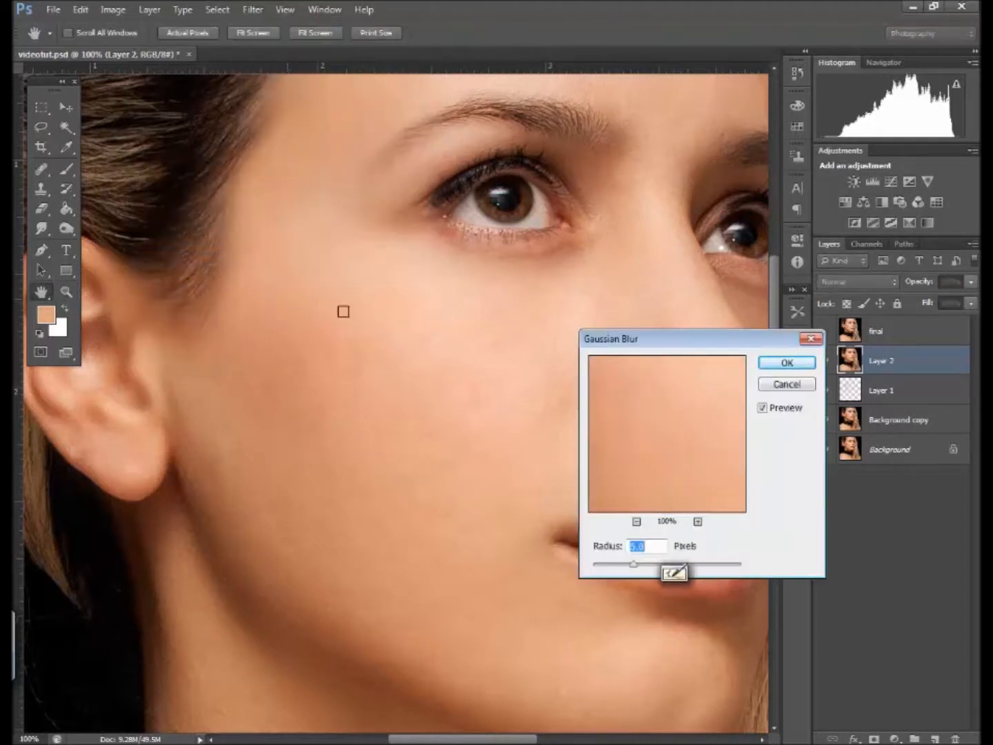
{"action": "left_click_drag", "start_coordinate": [643, 344], "coordinate": [789, 317]}
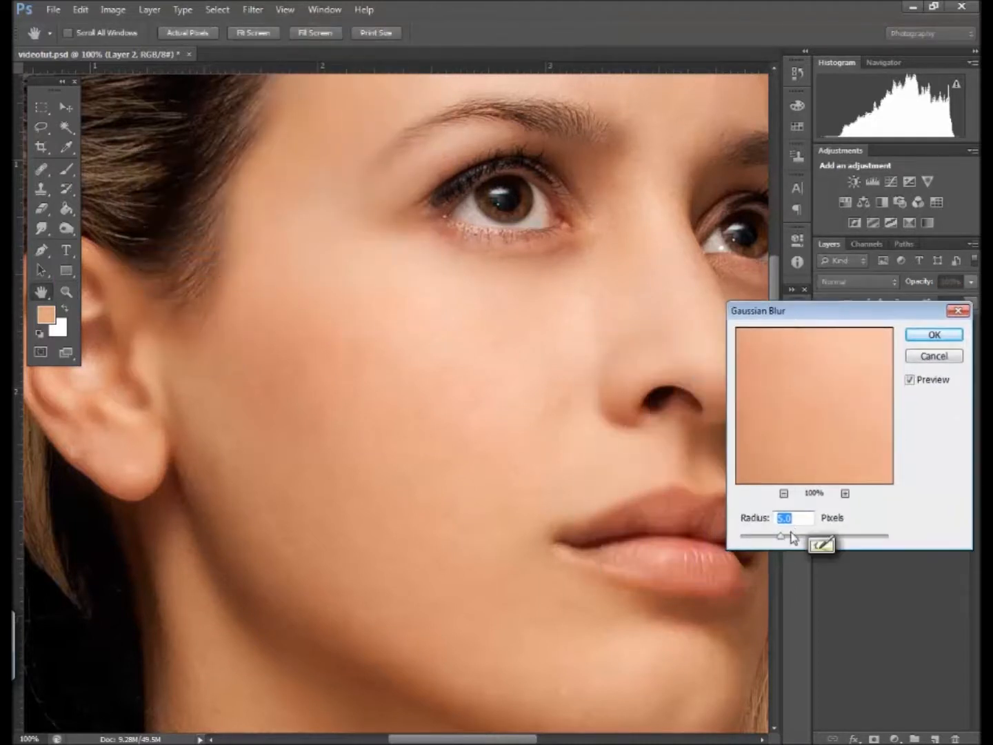
{"action": "left_click_drag", "start_coordinate": [778, 537], "coordinate": [808, 542]}
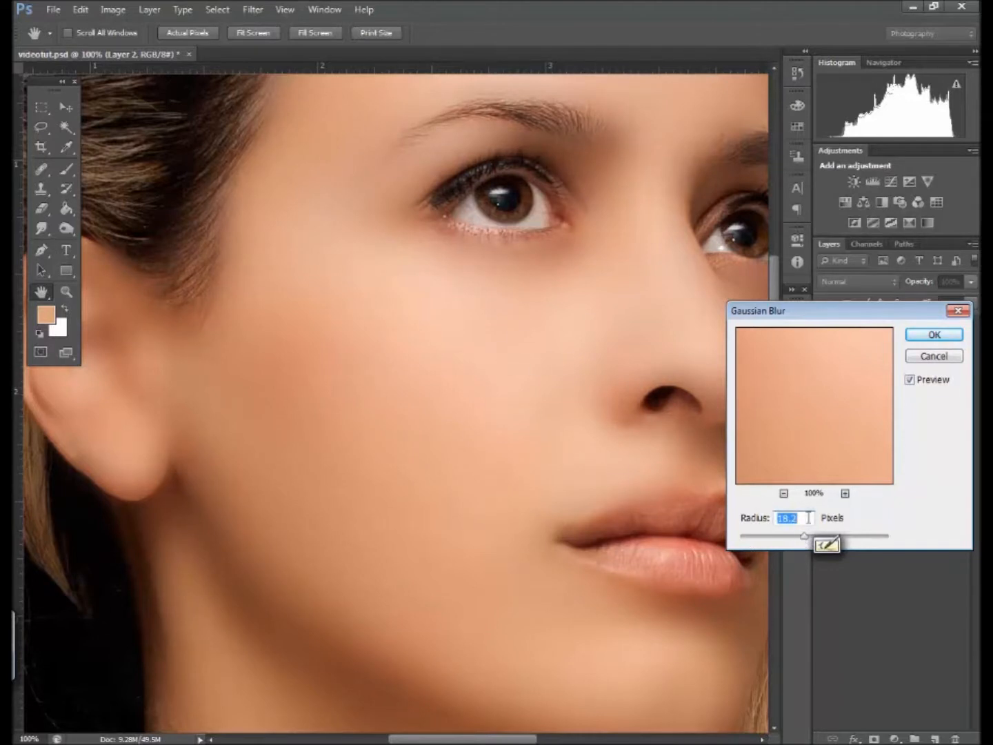
{"action": "left_click_drag", "start_coordinate": [804, 541], "coordinate": [786, 539]}
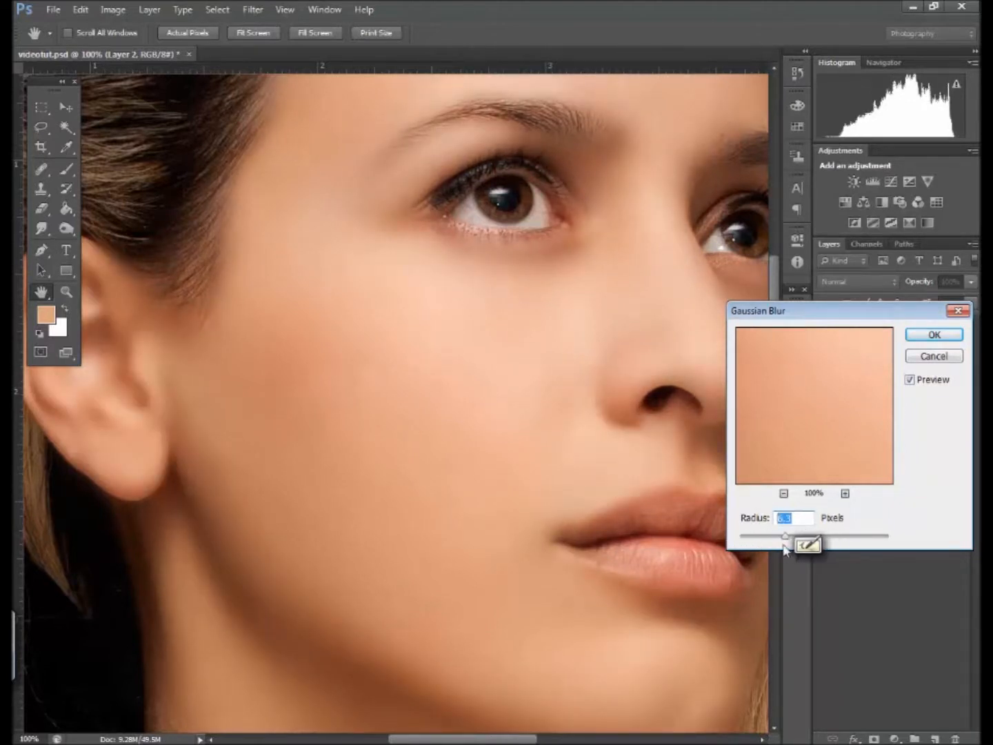
{"action": "type", "text": "5"}
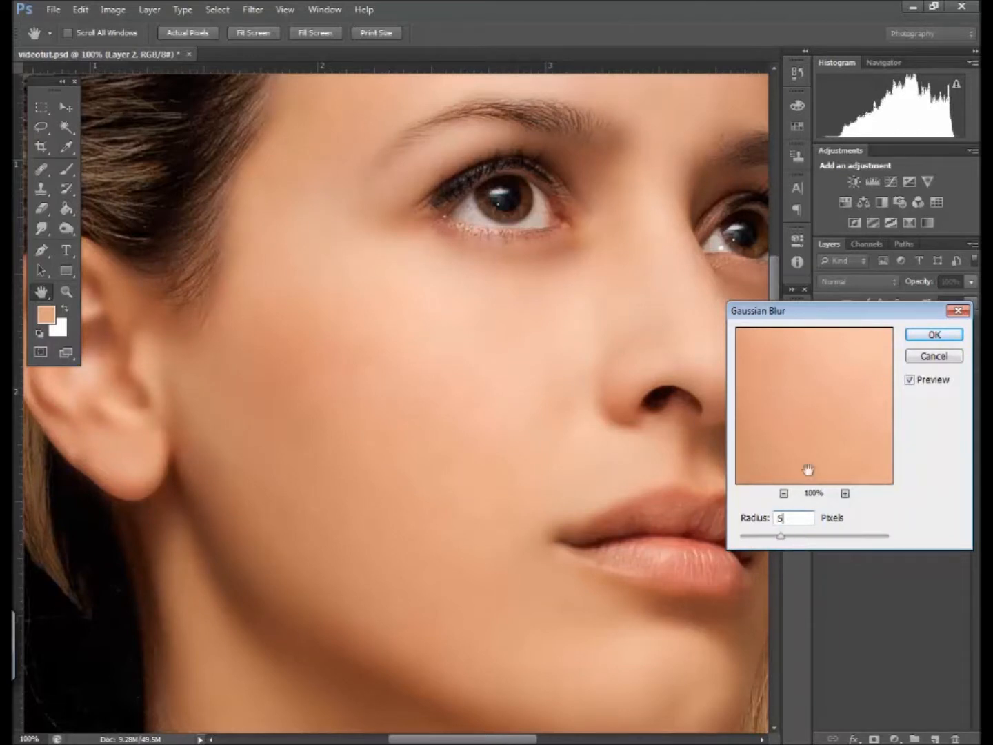
{"action": "left_click", "coordinate": [924, 338]}
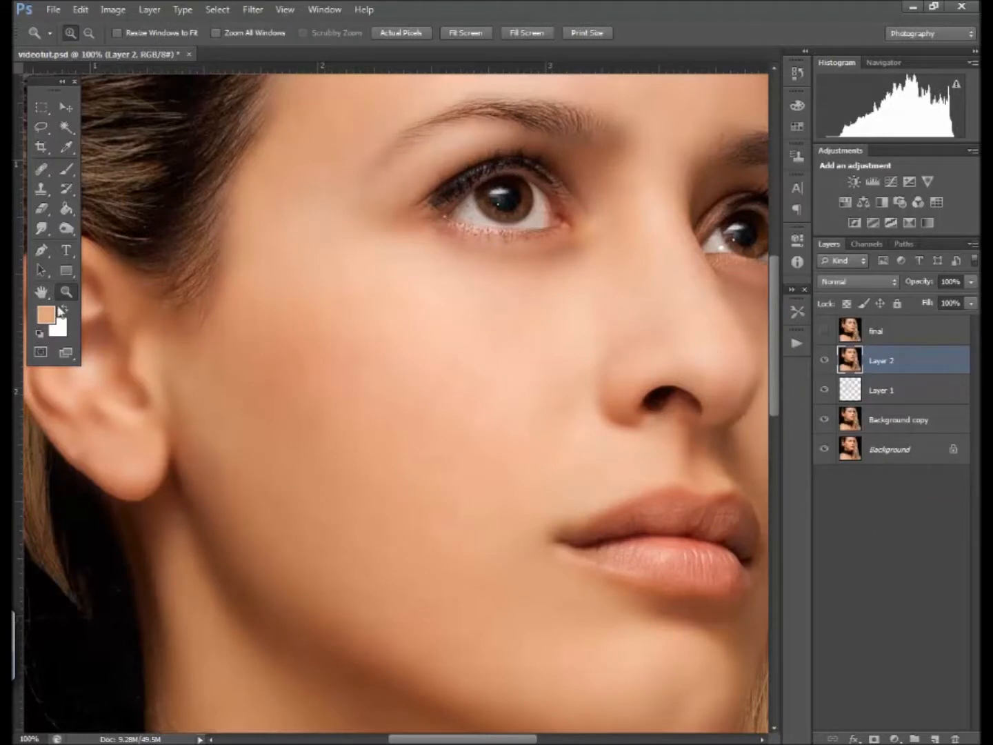
- Fade the Gaussian Blur to 30% opacity in Normal mode, judging the effect on the whole face
{"action": "left_click", "coordinate": [428, 319], "text": "alt"}
{"action": "left_click", "coordinate": [442, 323], "text": "alt"}
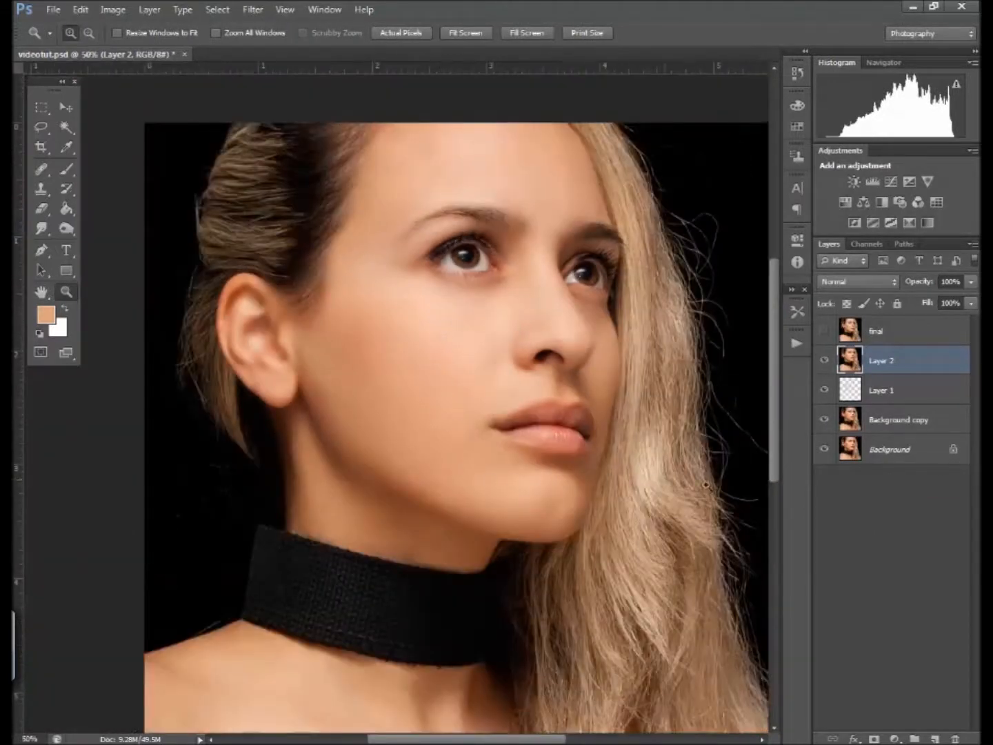
{"action": "left_click", "coordinate": [81, 10]}
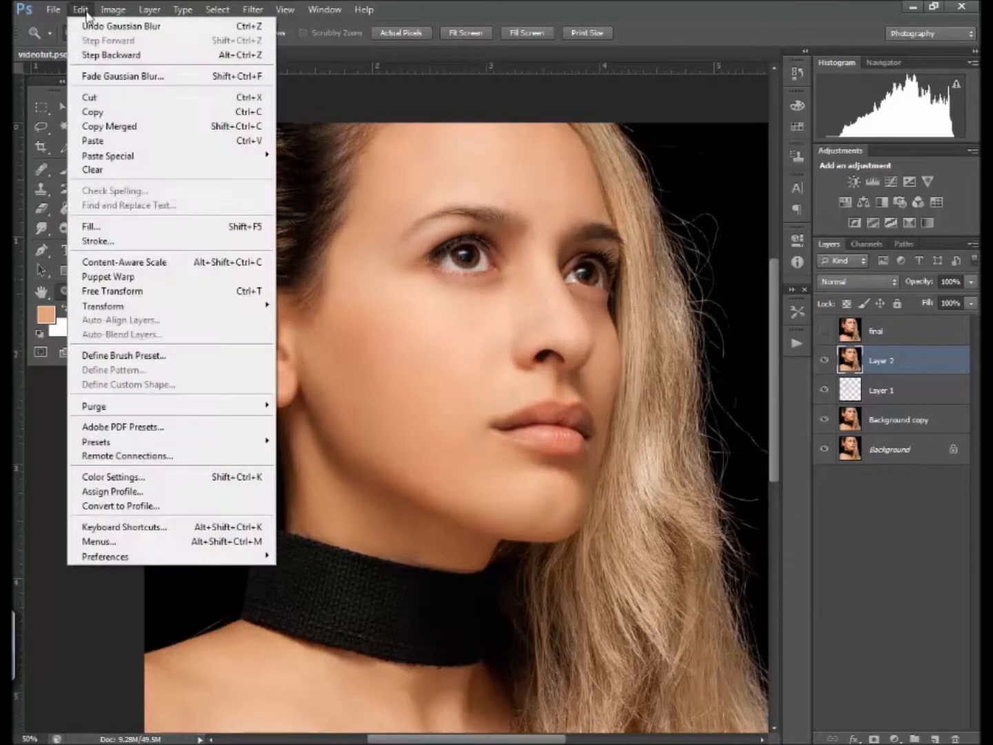
{"action": "left_click", "coordinate": [141, 78]}
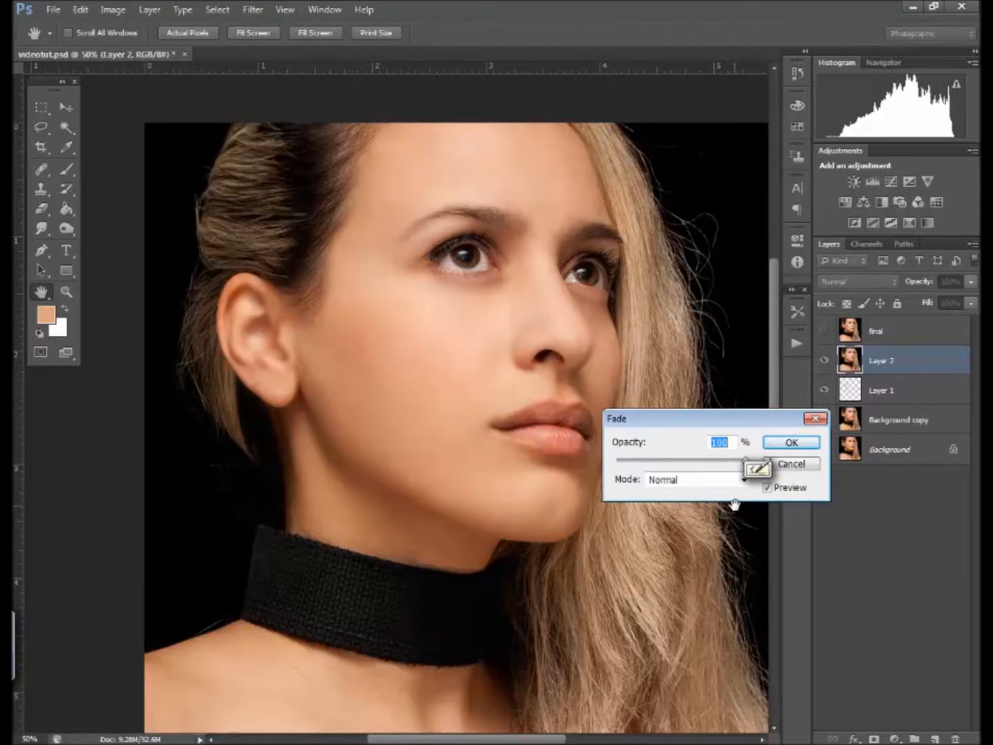
{"action": "type", "text": "50"}
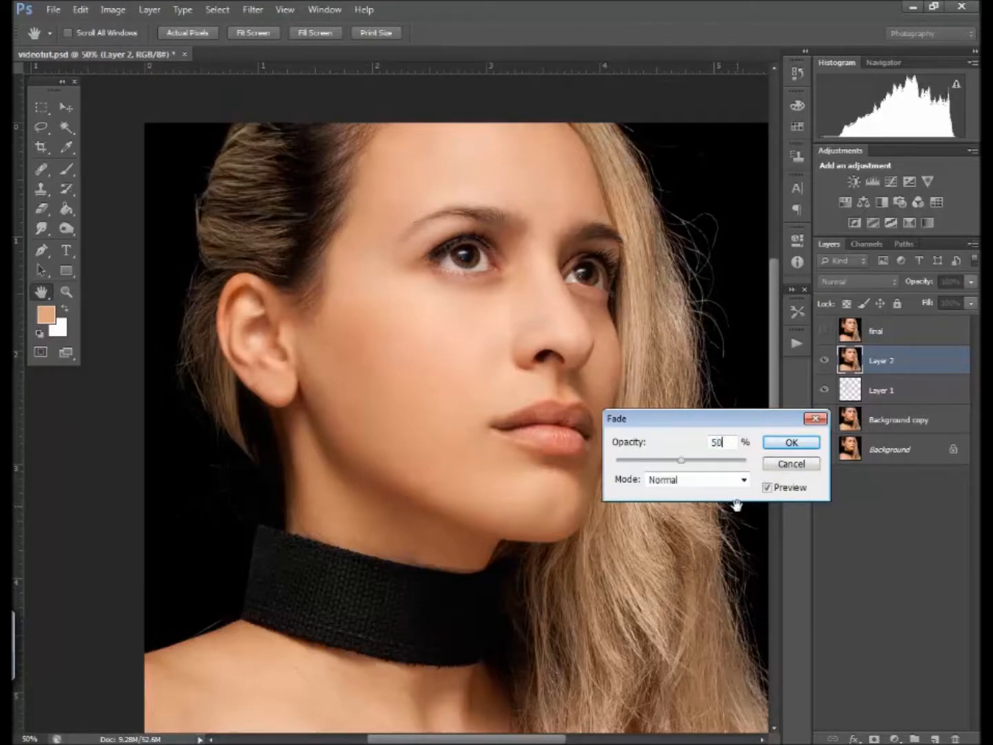
{"action": "left_click", "coordinate": [651, 443]}
{"action": "type", "text": "40"}
{"action": "double_click", "coordinate": [717, 442]}
{"action": "type", "text": "30"}
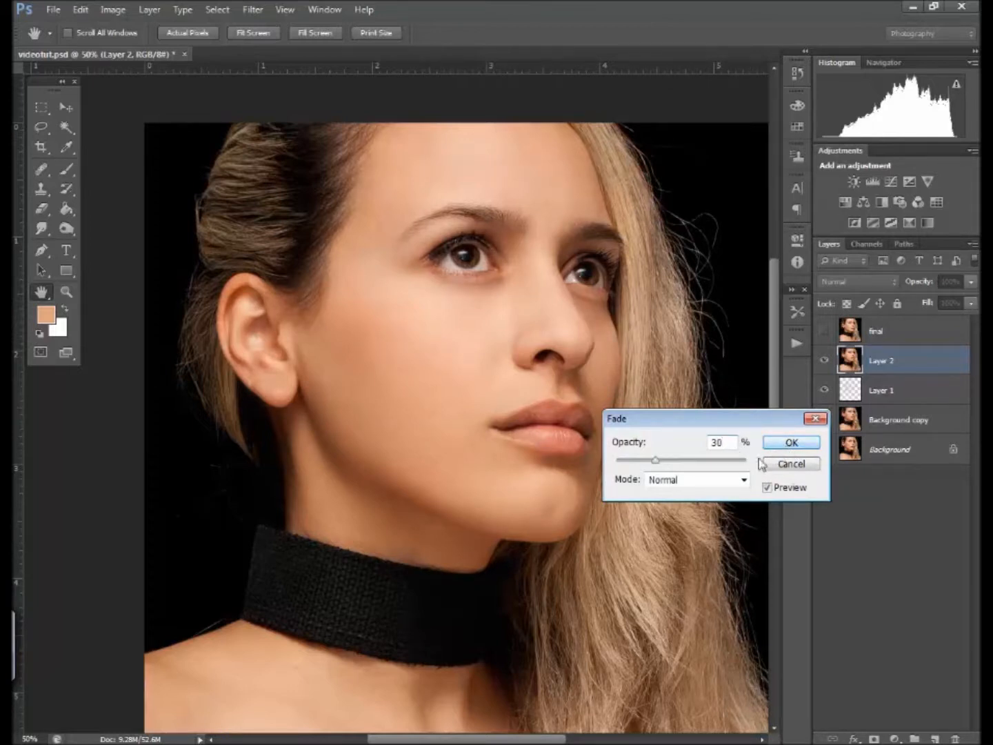
{"action": "left_click", "coordinate": [791, 444]}
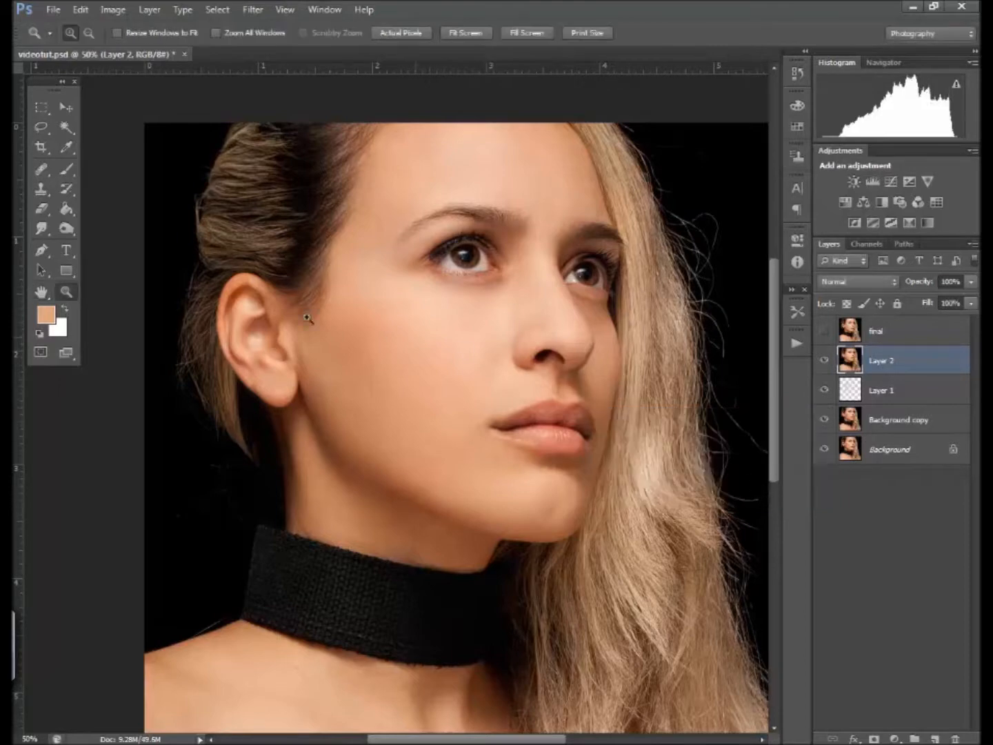
- Examine the smoothed facial skin at actual pixels and at 50% view
{"action": "left_click", "coordinate": [396, 34]}
{"action": "left_click_drag", "start_coordinate": [590, 163], "coordinate": [515, 234]}
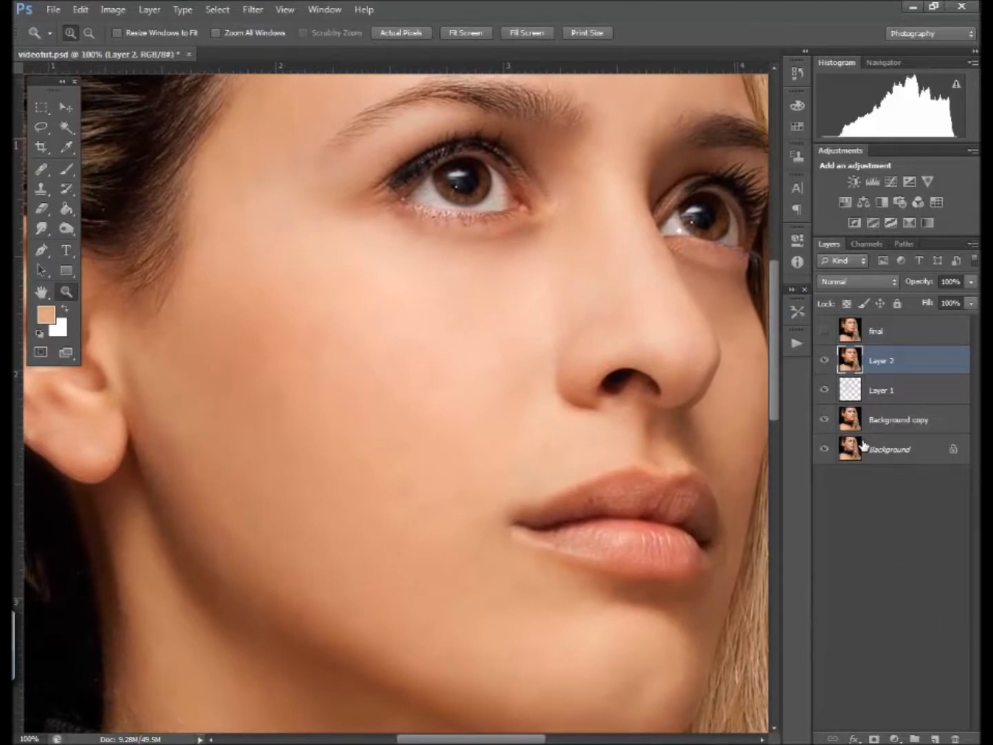
{"action": "left_click", "coordinate": [87, 34]}
{"action": "left_click", "coordinate": [467, 341]}
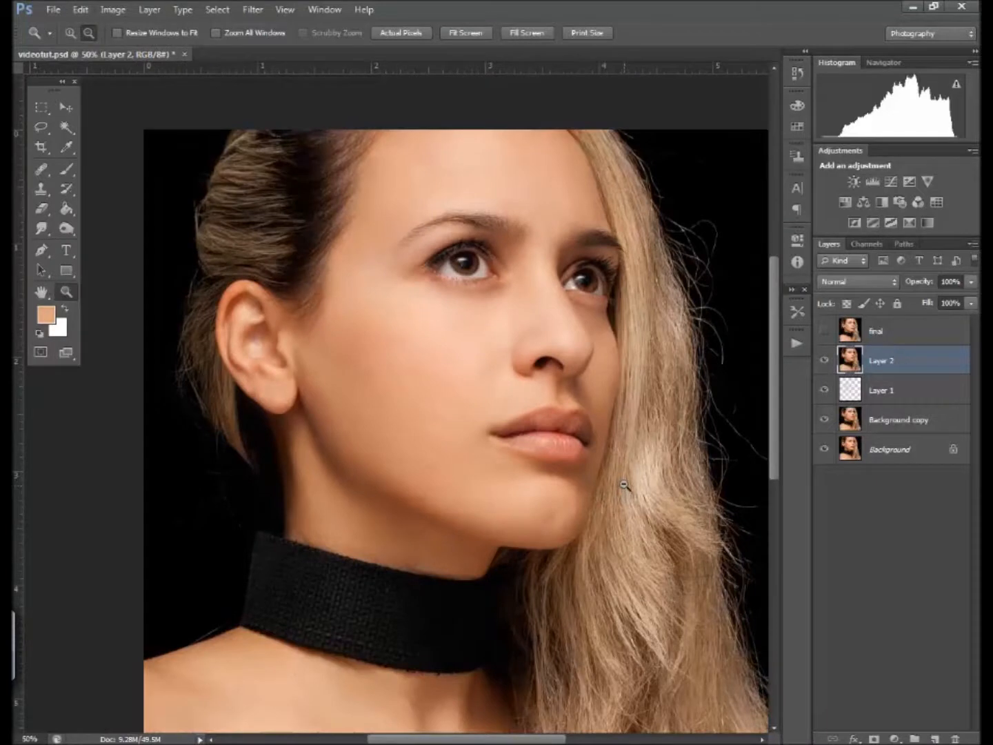
{"action": "left_click", "coordinate": [414, 34]}
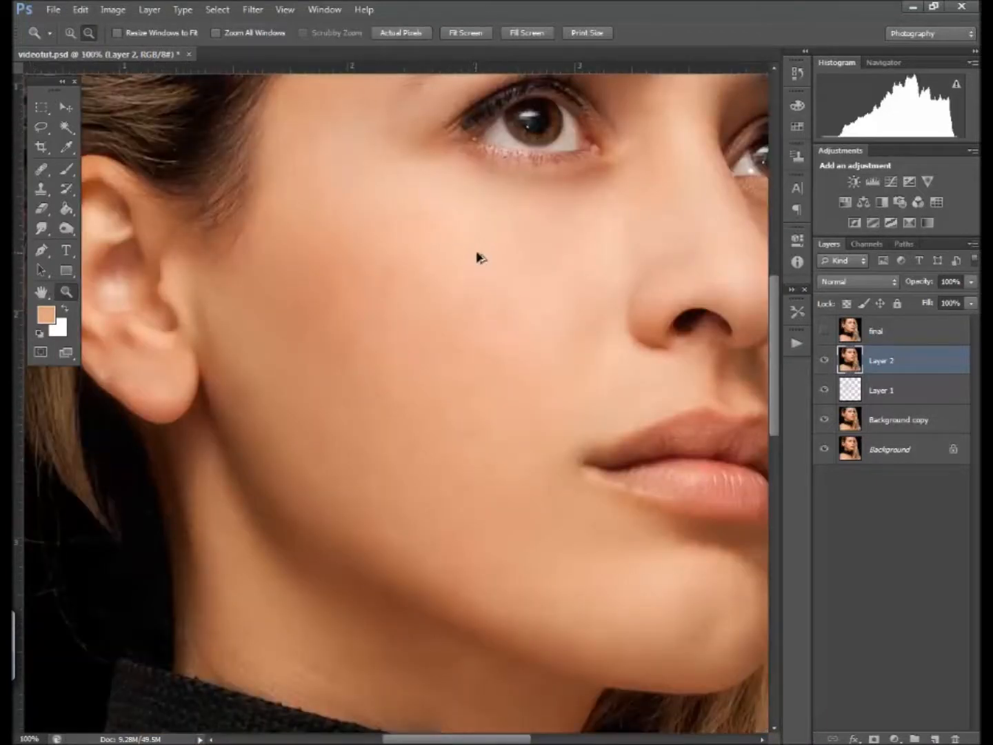
- Repeat the last Gaussian Blur on the selected skin and fade it to 25% opacity
{"action": "left_click", "coordinate": [83, 10]}
{"action": "left_click", "coordinate": [394, 146]}
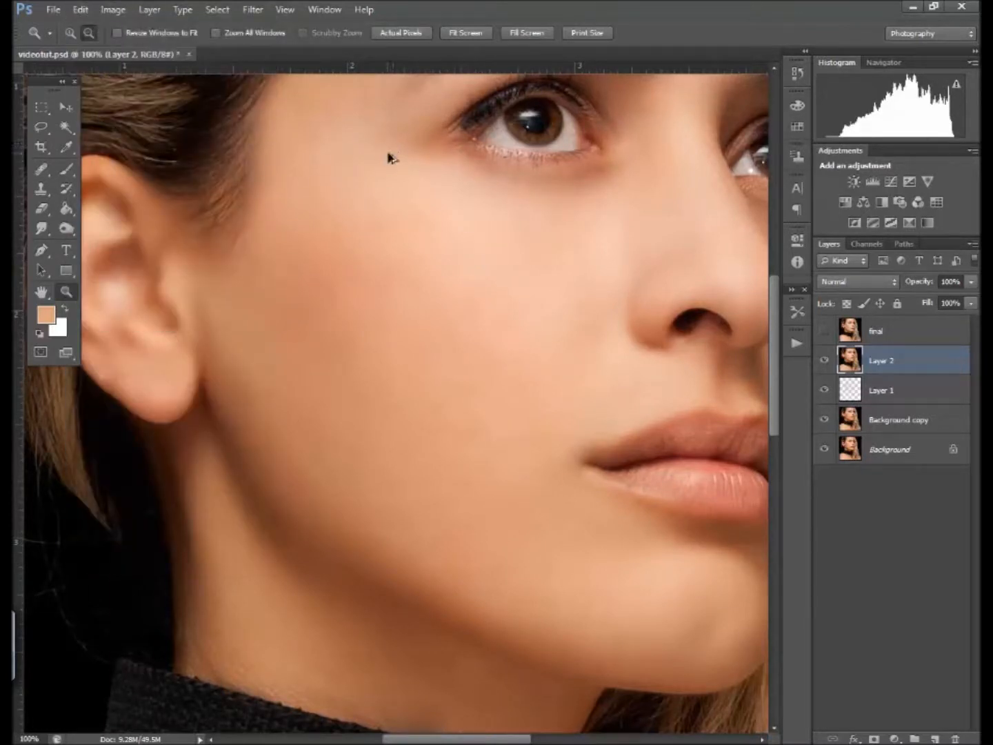
{"action": "left_click", "coordinate": [254, 9]}
{"action": "left_click", "coordinate": [262, 26]}
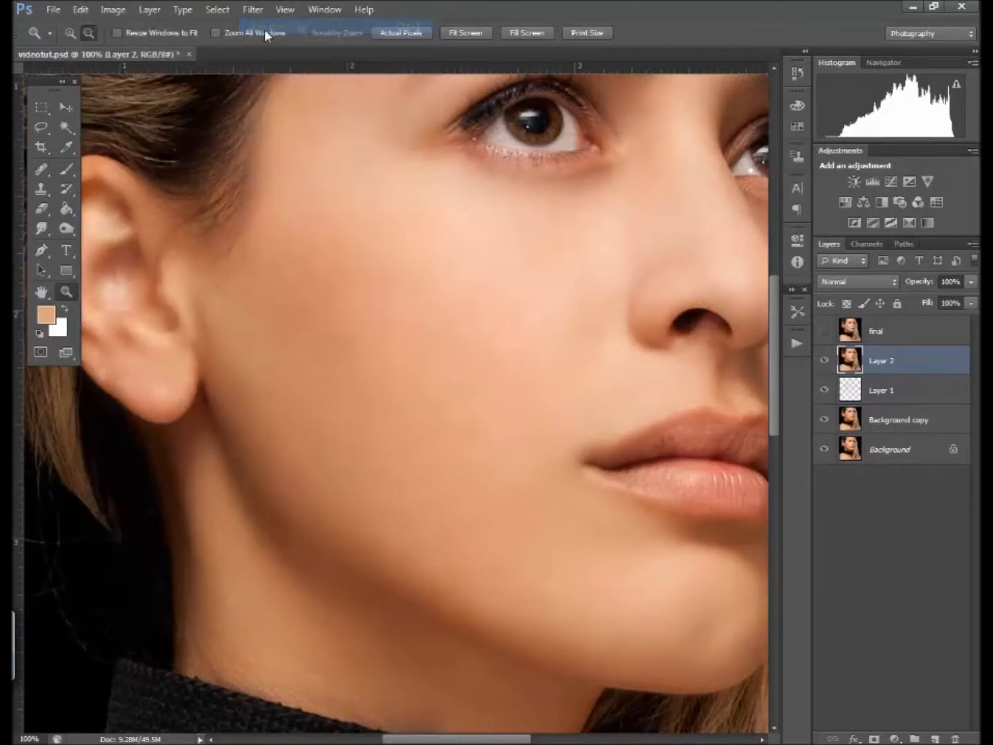
{"action": "left_click", "coordinate": [79, 9]}
{"action": "left_click", "coordinate": [125, 76]}
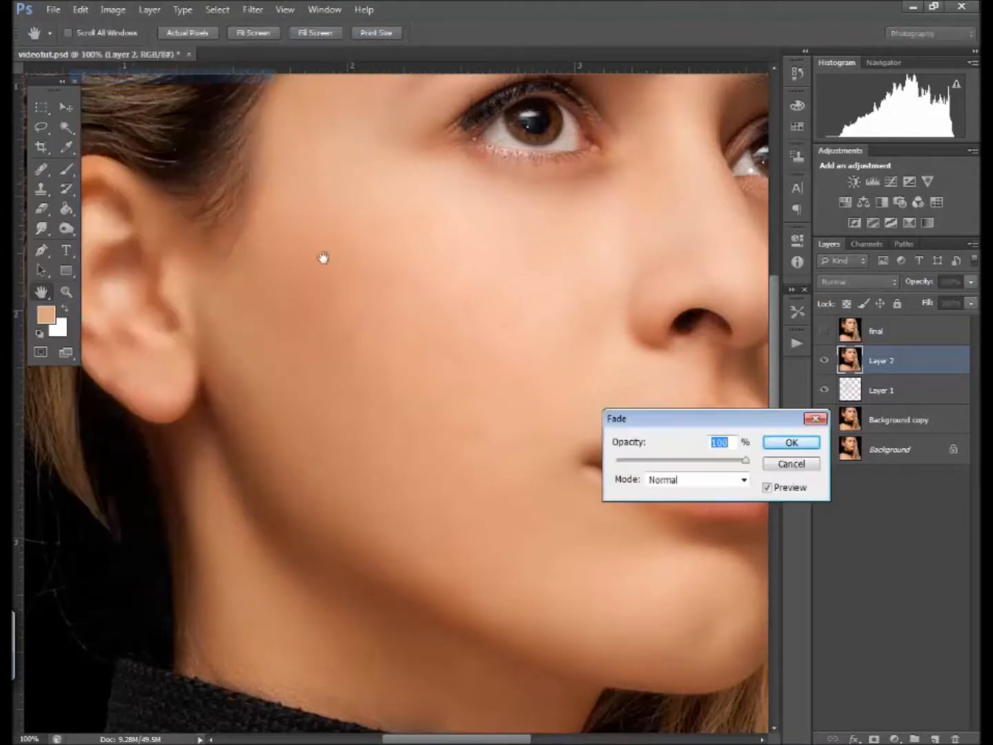
{"action": "type", "text": "25"}
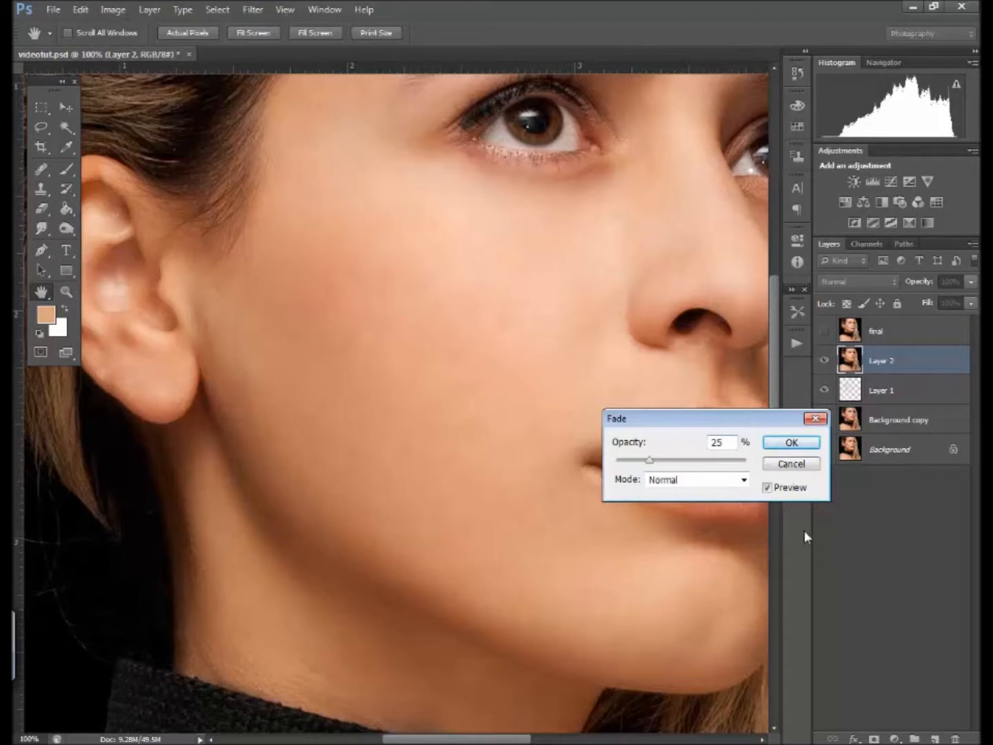
{"action": "left_click", "coordinate": [792, 443]}
- Show the selection outline again, deselect the facial skin, and inspect the face at actual pixels
{"action": "key", "text": "z"}
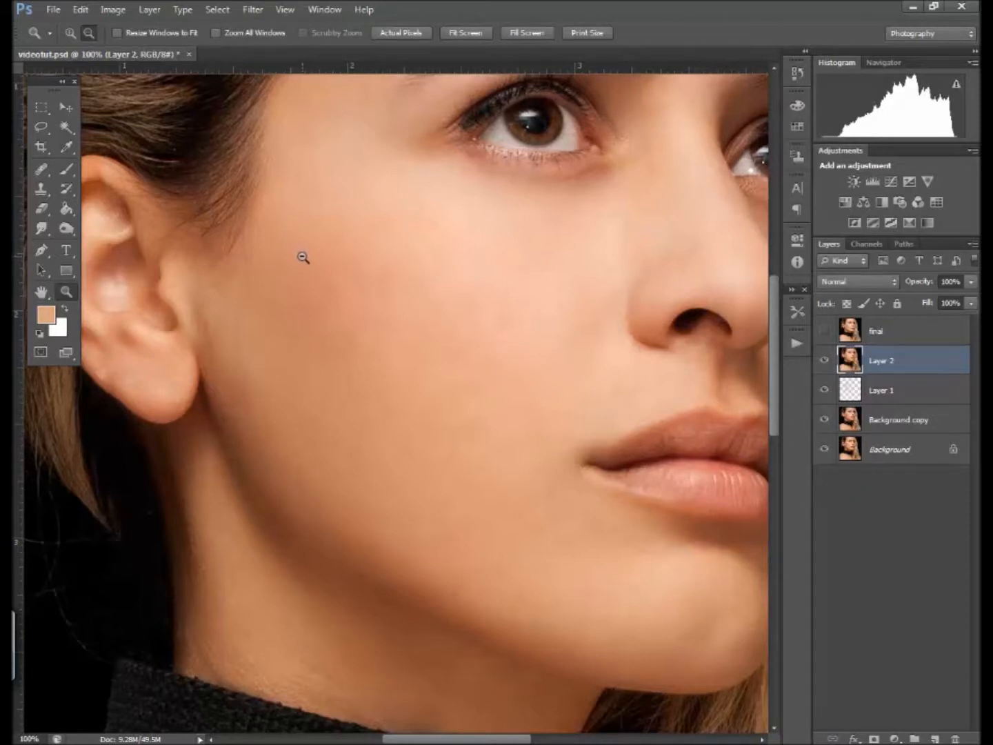
{"action": "key", "text": "ctrl+h"}
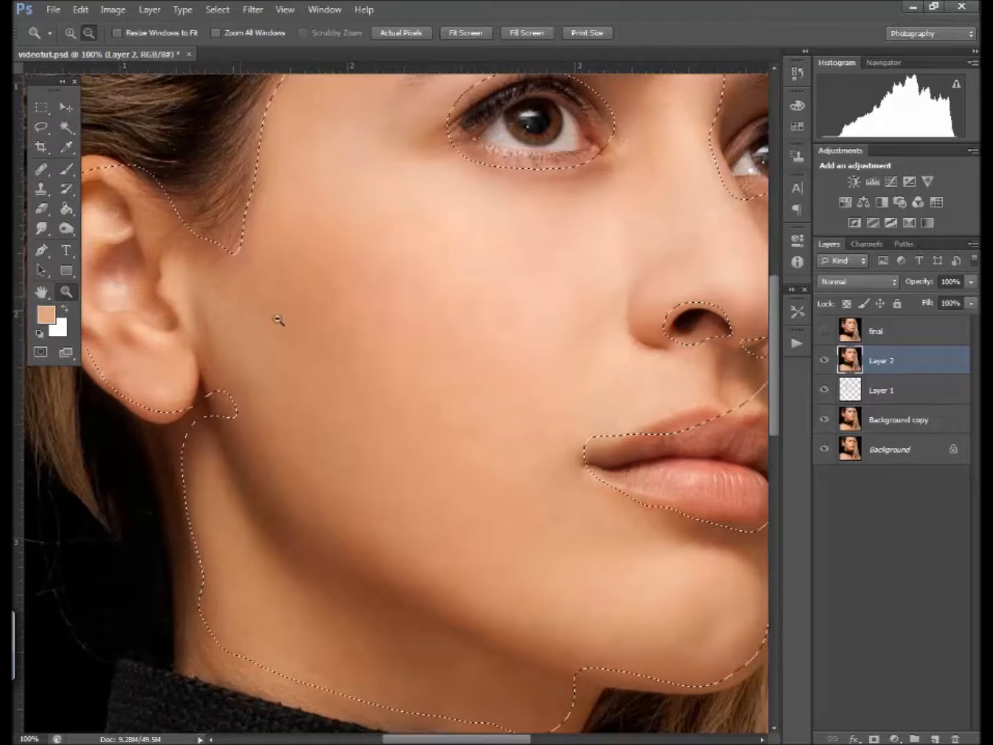
{"action": "left_click", "coordinate": [403, 316]}
{"action": "left_click", "coordinate": [433, 321]}
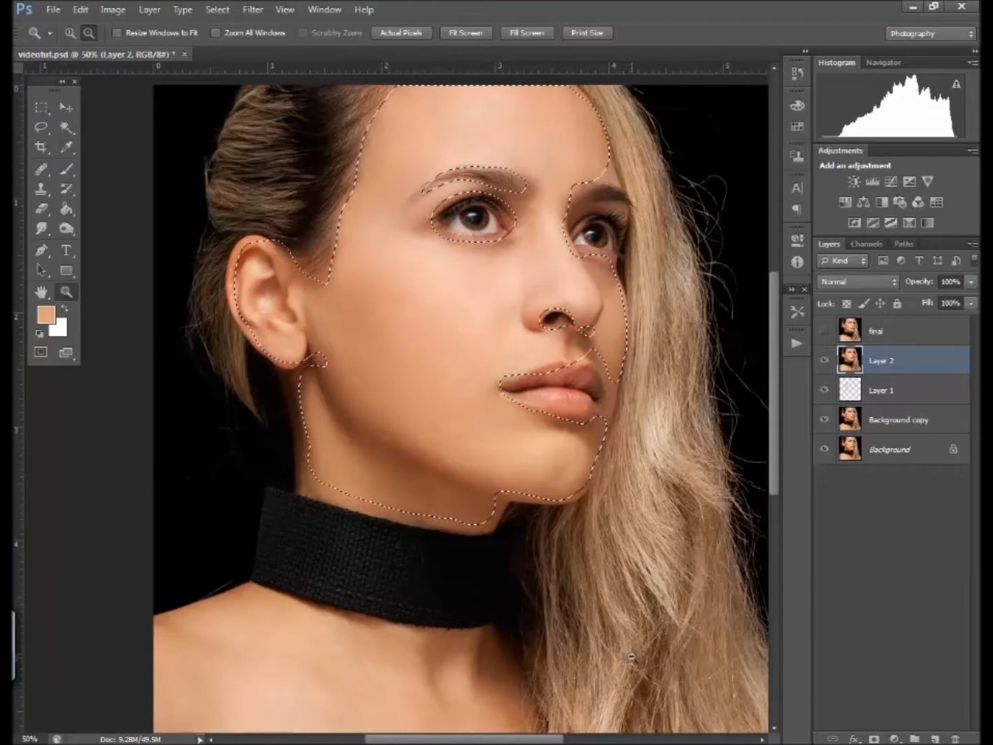
{"action": "key", "text": "ctrl+d"}
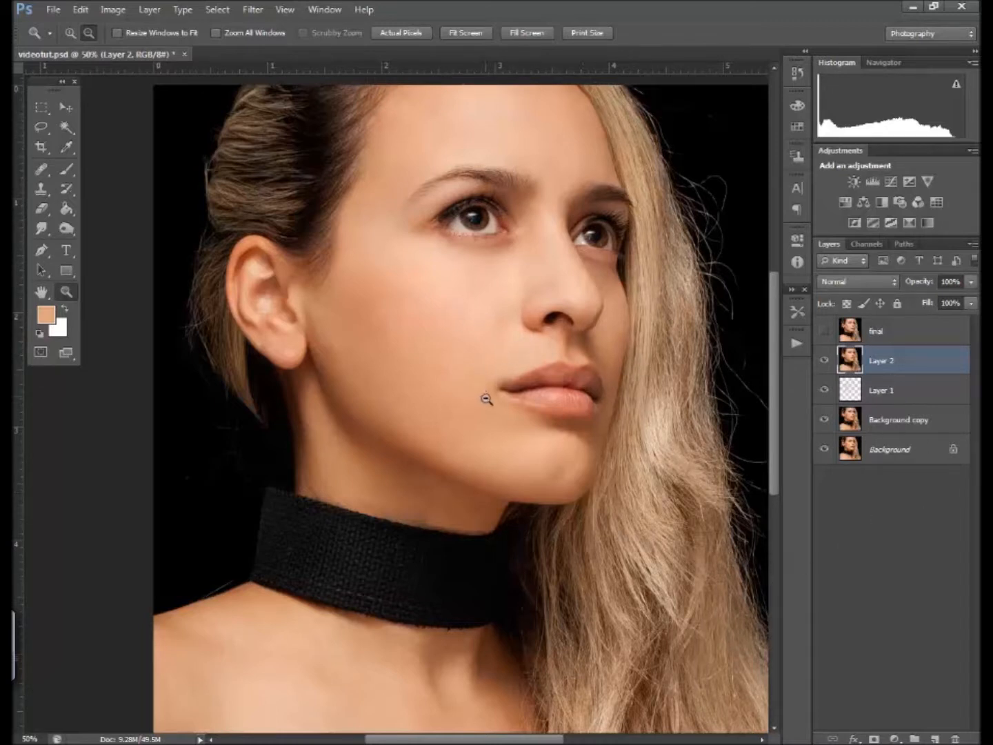
{"action": "left_click", "coordinate": [400, 32]}
{"action": "left_click_drag", "start_coordinate": [517, 246], "coordinate": [438, 333]}
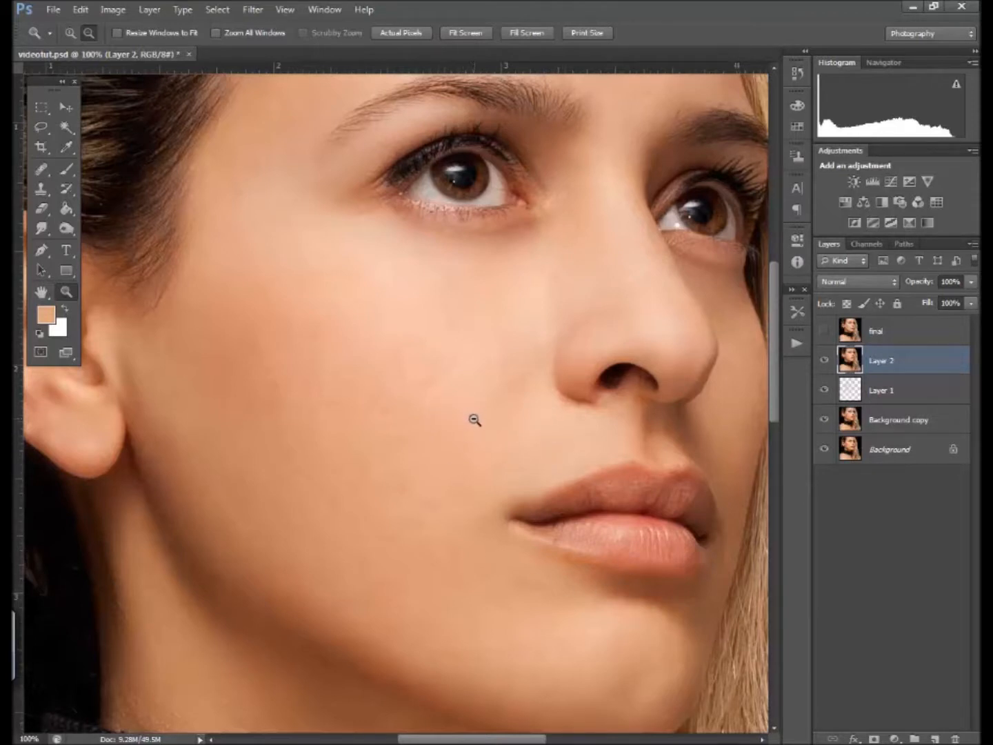
- Duplicate the smoothed skin layer and start the Smart Sharpen filter on the copy
{"action": "key", "text": "ctrl+j"}
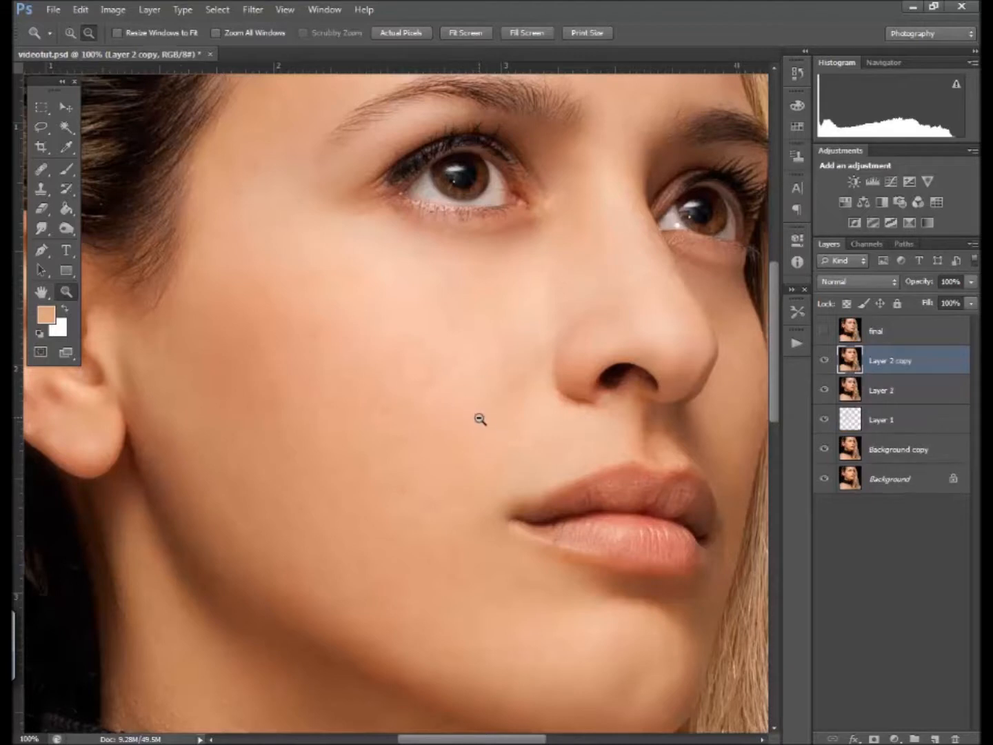
{"action": "left_click", "coordinate": [252, 9]}
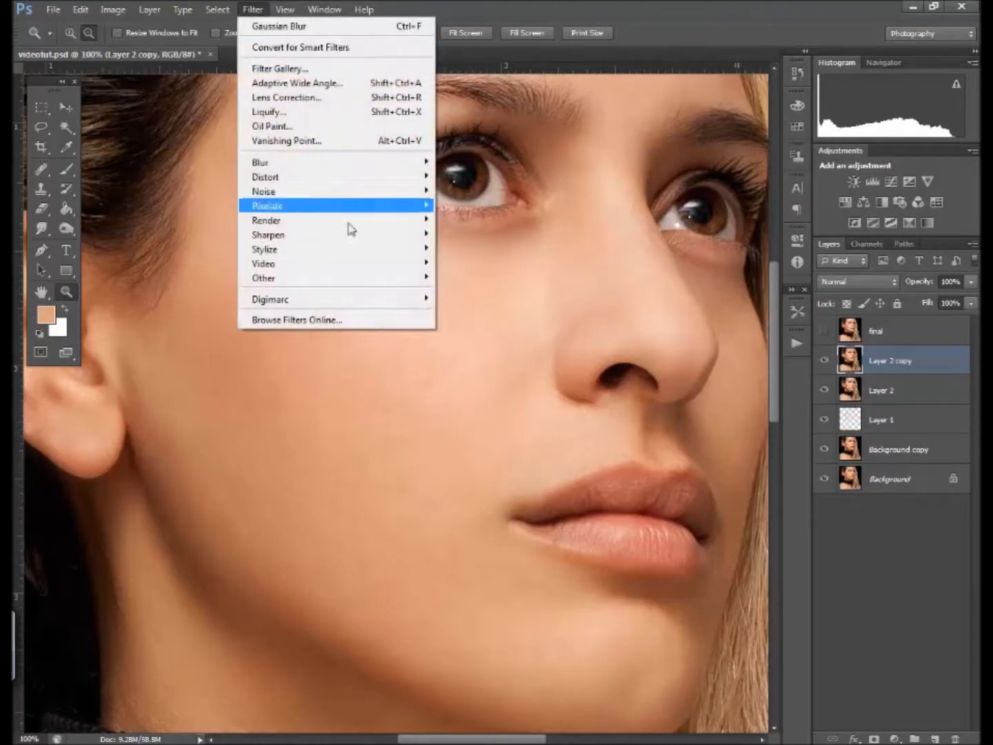
{"action": "mouse_move", "coordinate": [333, 236]}
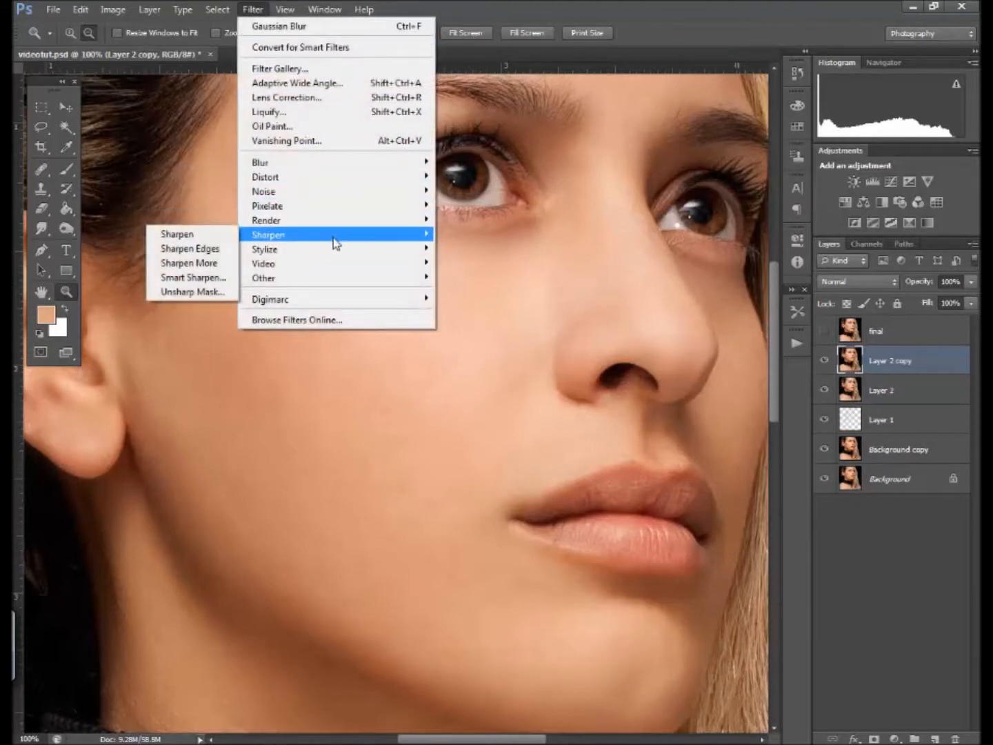
{"action": "left_click", "coordinate": [215, 279]}
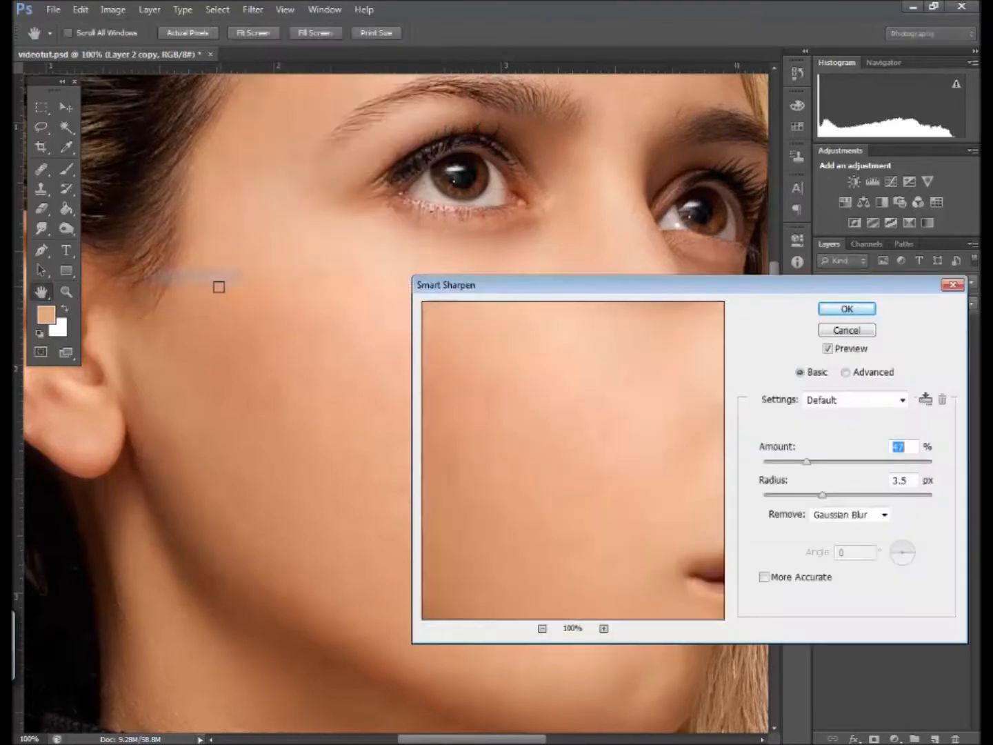
- Try Smart Sharpen amounts of 60, 72 and 83% and a 2.9 px radius, judging the eye and brow in the preview
{"action": "left_click_drag", "start_coordinate": [573, 290], "coordinate": [675, 256]}
{"action": "left_click_drag", "start_coordinate": [730, 393], "coordinate": [662, 503]}
{"action": "left_click_drag", "start_coordinate": [827, 247], "coordinate": [714, 277]}
{"action": "left_click_drag", "start_coordinate": [812, 454], "coordinate": [820, 458]}
{"action": "left_click_drag", "start_coordinate": [559, 350], "coordinate": [625, 459]}
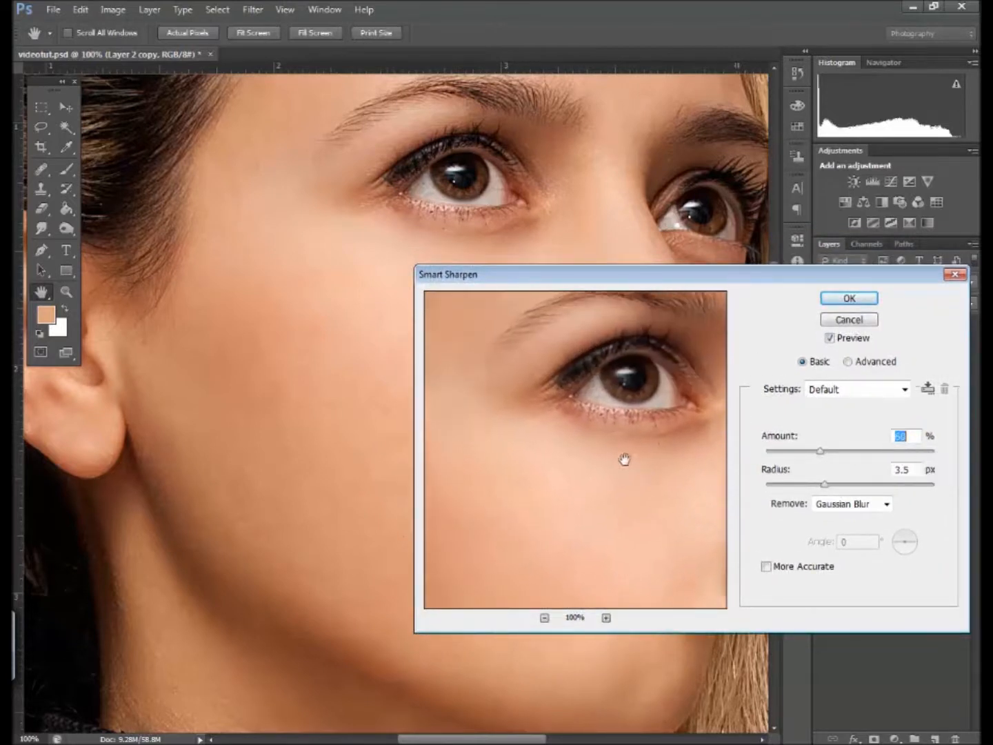
{"action": "left_click_drag", "start_coordinate": [820, 454], "coordinate": [853, 474]}
{"action": "left_click_drag", "start_coordinate": [668, 361], "coordinate": [656, 432]}
{"action": "mouse_move", "coordinate": [862, 464]}
{"action": "left_mouse_down"}
{"action": "mouse_move", "coordinate": [883, 469]}
{"action": "mouse_move", "coordinate": [823, 472]}
{"action": "mouse_move", "coordinate": [849, 461]}
{"action": "mouse_move", "coordinate": [819, 455]}
{"action": "mouse_move", "coordinate": [848, 464]}
{"action": "mouse_move", "coordinate": [798, 494]}
{"action": "mouse_move", "coordinate": [817, 486]}
{"action": "left_mouse_up"}
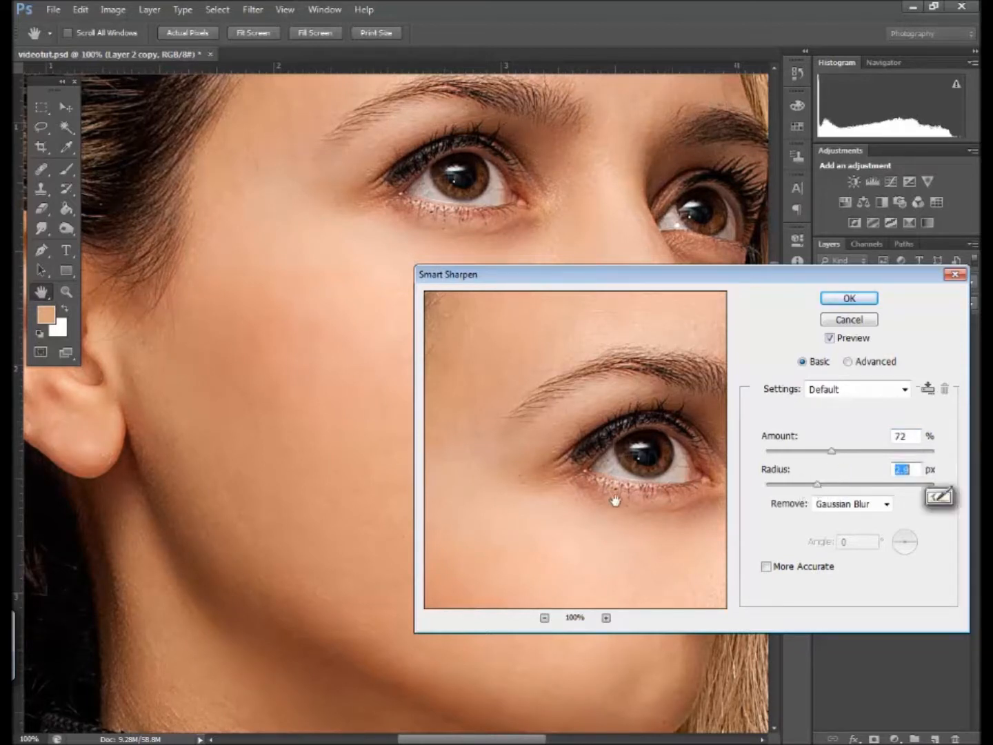
{"action": "left_click_drag", "start_coordinate": [614, 501], "coordinate": [606, 493]}
{"action": "left_click_drag", "start_coordinate": [838, 461], "coordinate": [841, 460]}
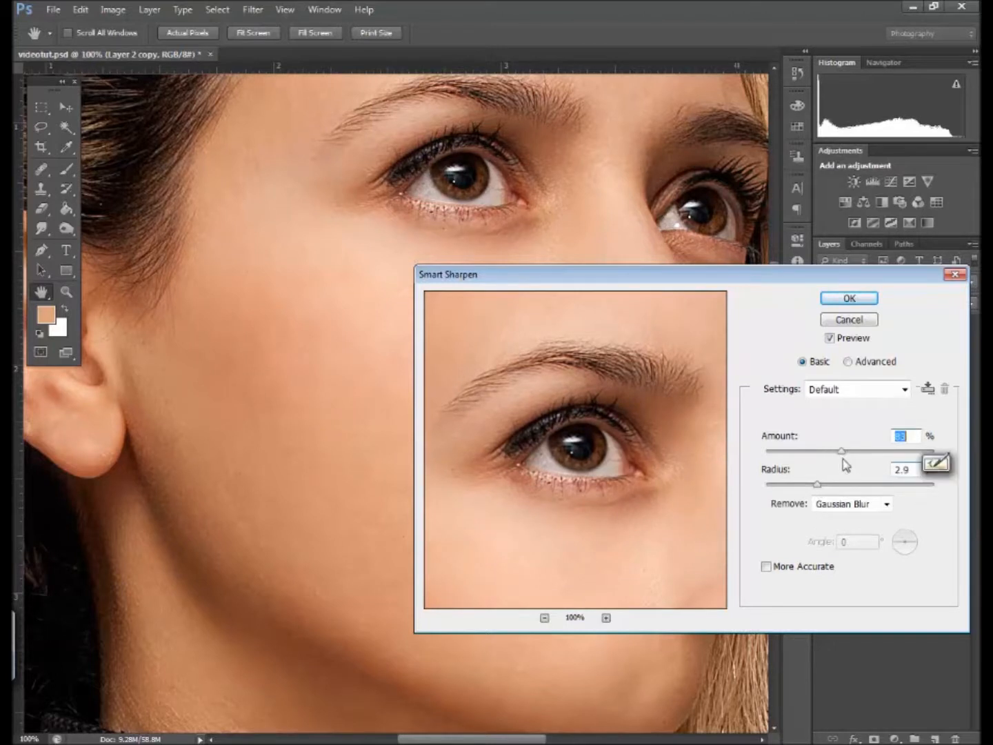
{"action": "left_click_drag", "start_coordinate": [558, 513], "coordinate": [562, 542]}
- Sharpen the copy with a 76% amount and 2.4 px radius, removing Gaussian Blur, after checking the eye and cheek
{"action": "left_click_drag", "start_coordinate": [837, 452], "coordinate": [814, 490]}
{"action": "left_click_drag", "start_coordinate": [504, 539], "coordinate": [649, 461]}
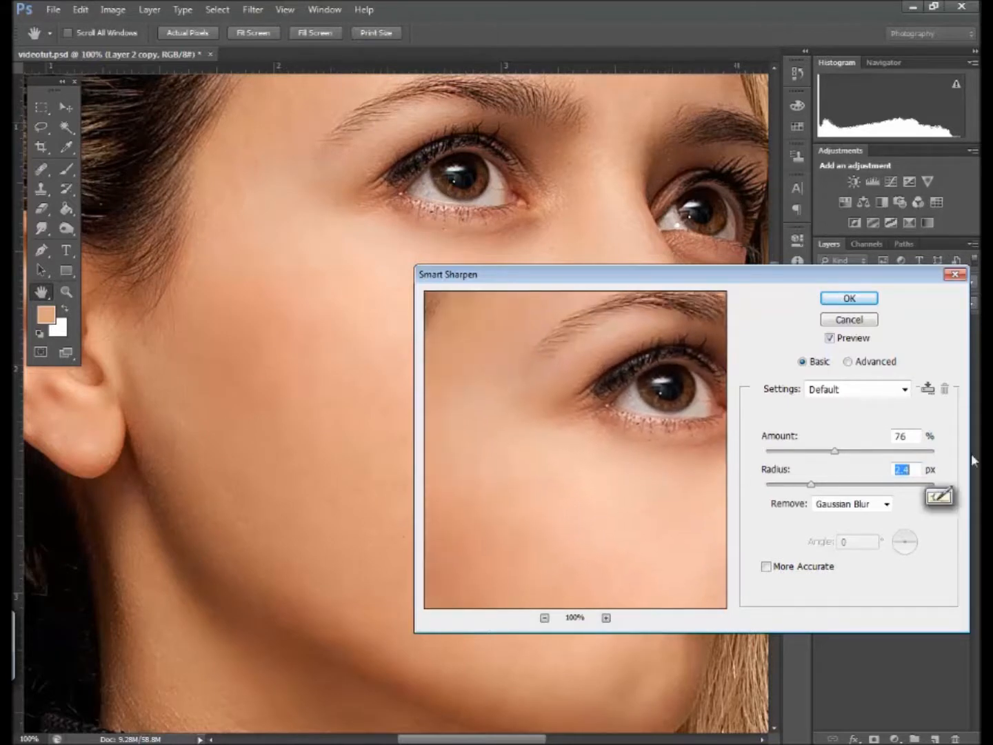
{"action": "left_click_drag", "start_coordinate": [567, 490], "coordinate": [577, 574]}
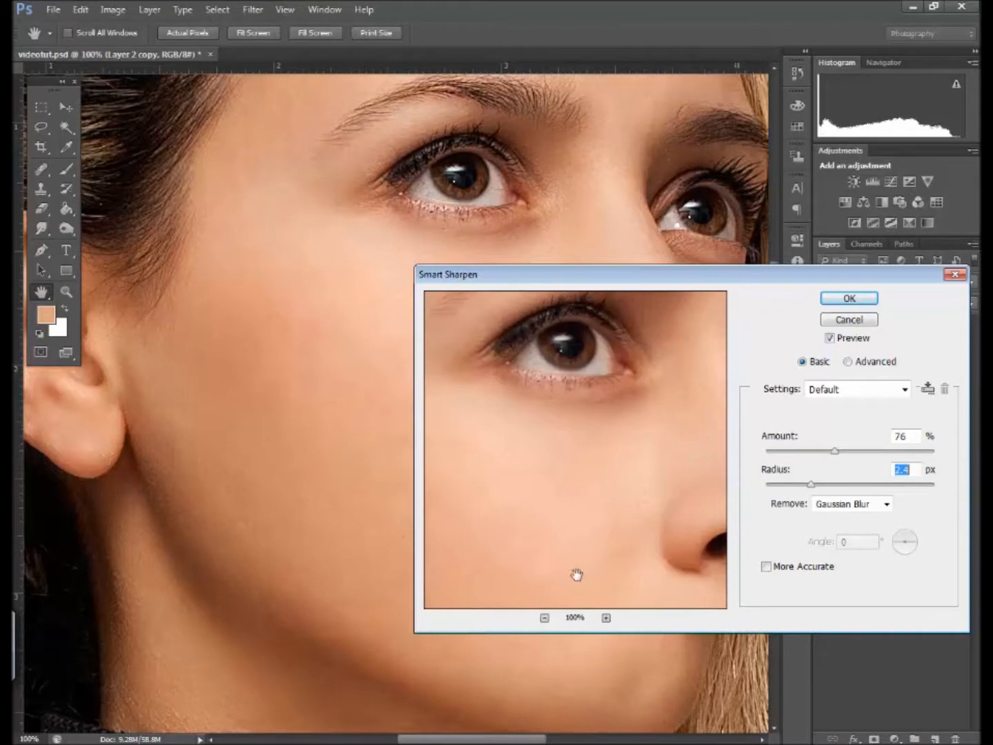
{"action": "left_click", "coordinate": [849, 299]}
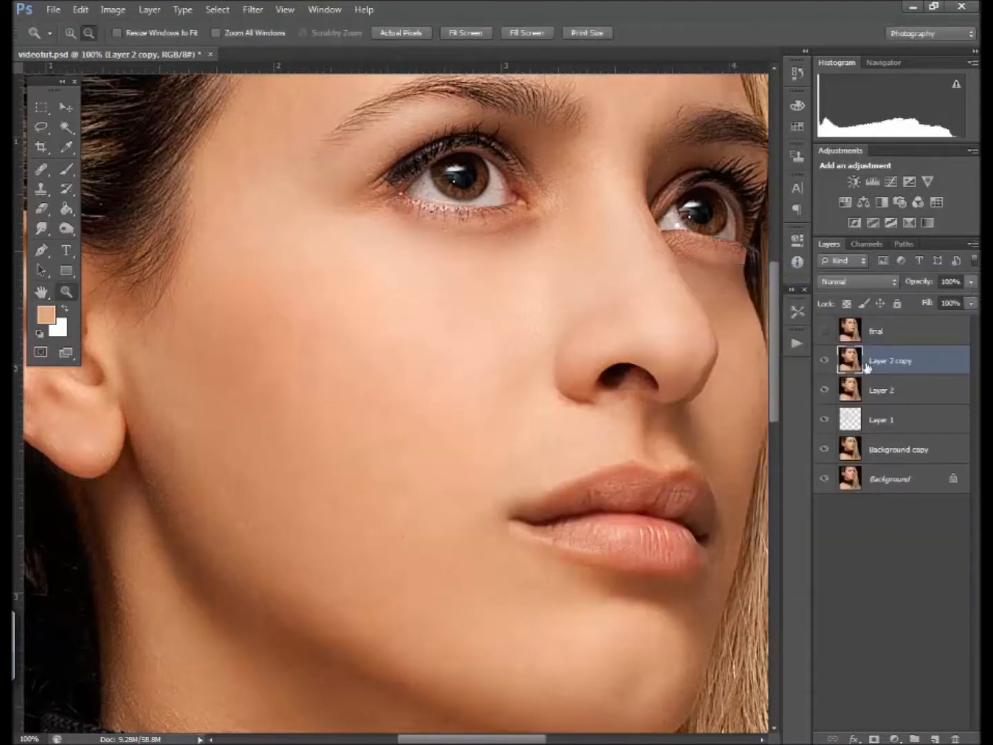
- Compare the face with and without the sharpened layer at 100% and at 50% view
{"action": "left_click", "coordinate": [825, 363]}
{"action": "left_click", "coordinate": [826, 363]}
{"action": "left_click", "coordinate": [825, 363]}
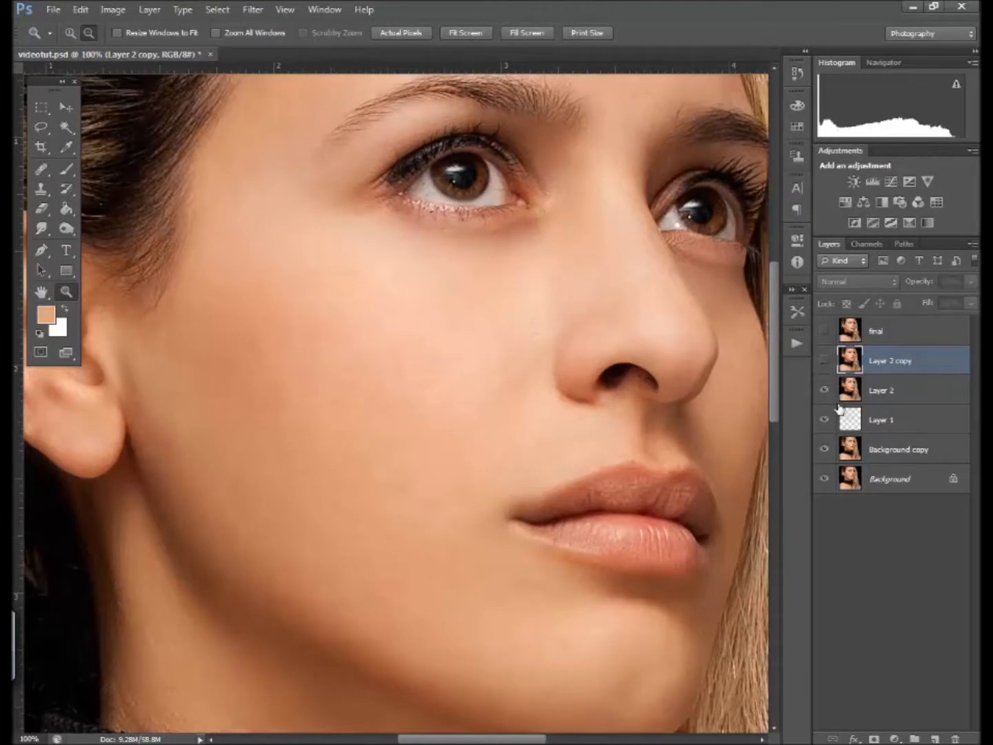
{"action": "left_click", "coordinate": [825, 363]}
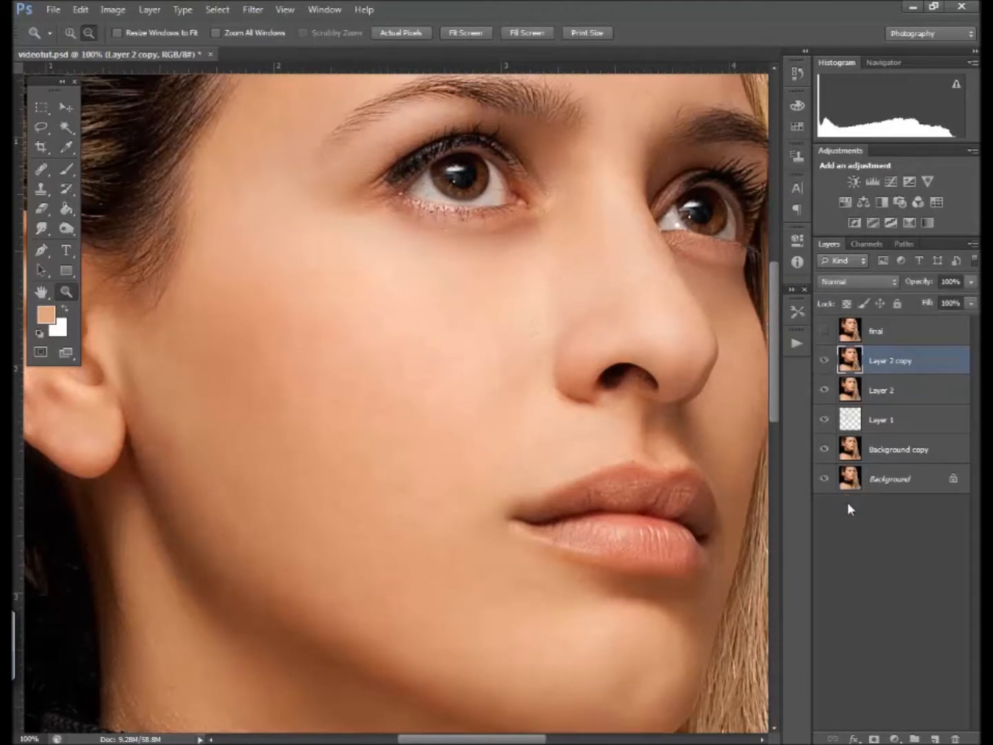
{"action": "left_click", "coordinate": [464, 386]}
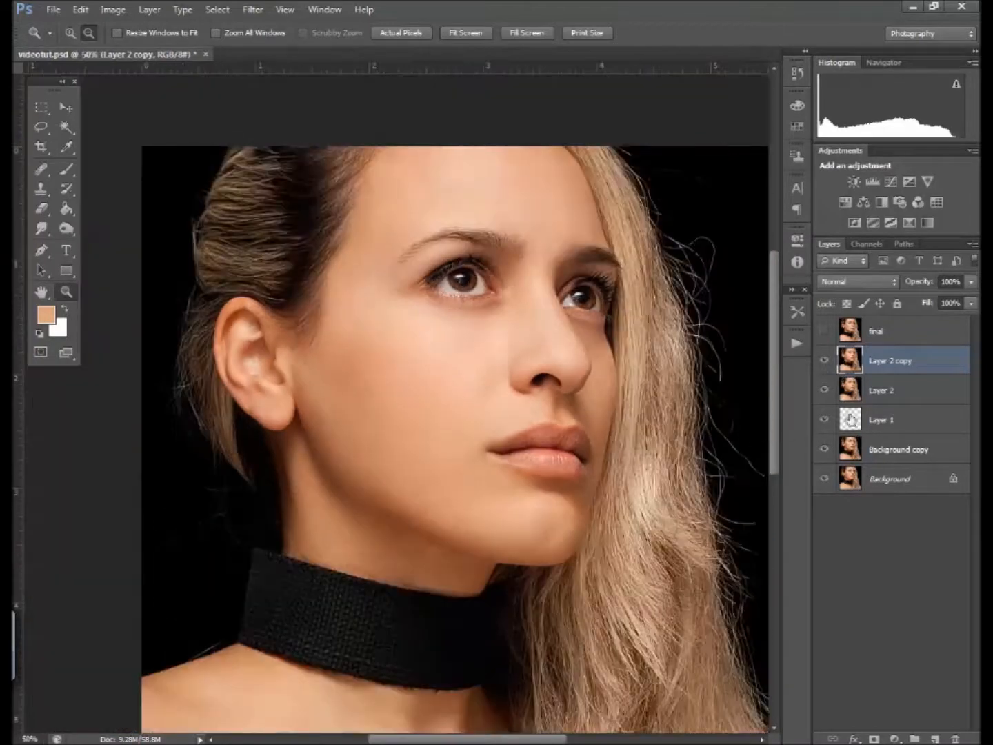
{"action": "left_click", "coordinate": [826, 362]}
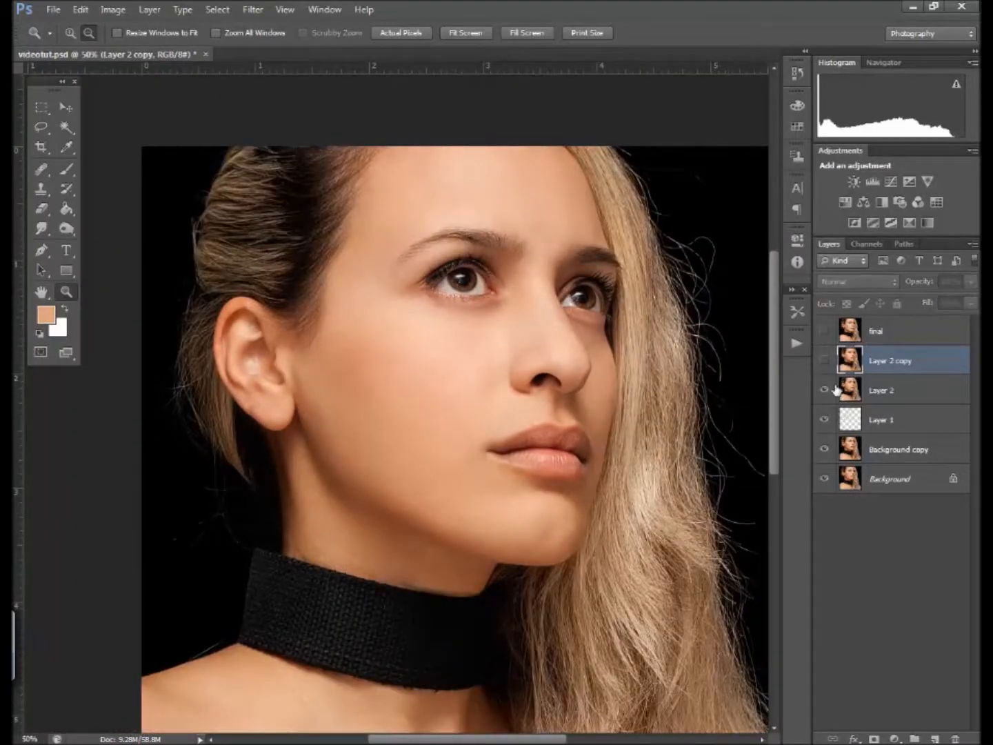
{"action": "left_click", "coordinate": [825, 362]}
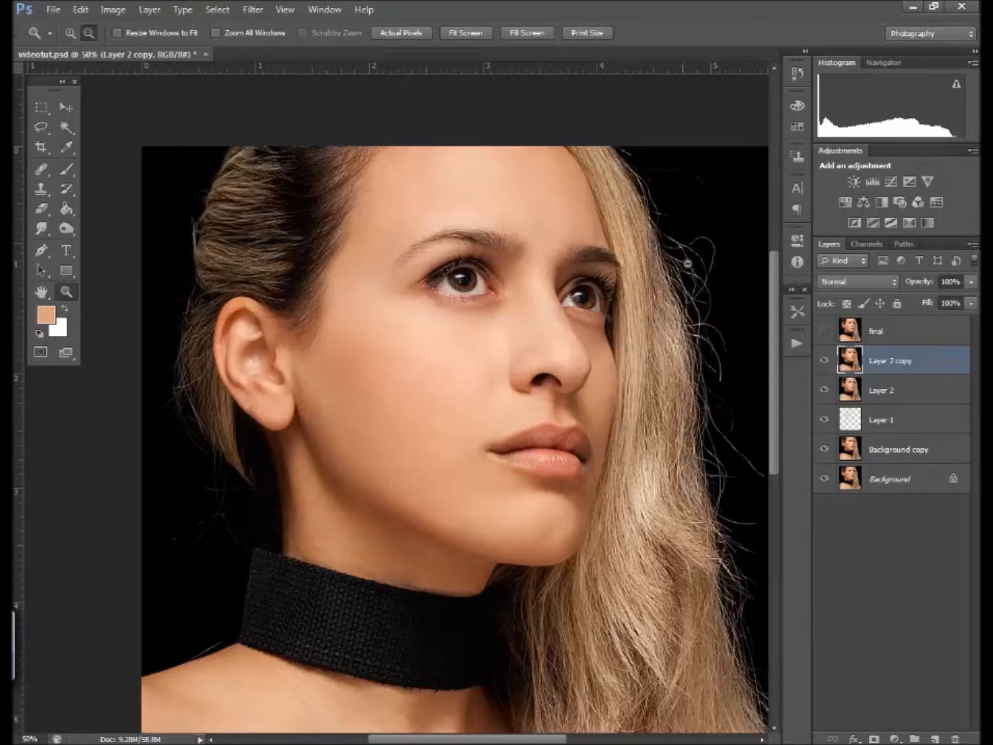
- Erase the sharpened copy over the long blonde hair with a 175 px Eraser at 100% opacity
{"action": "left_click", "coordinate": [43, 209]}
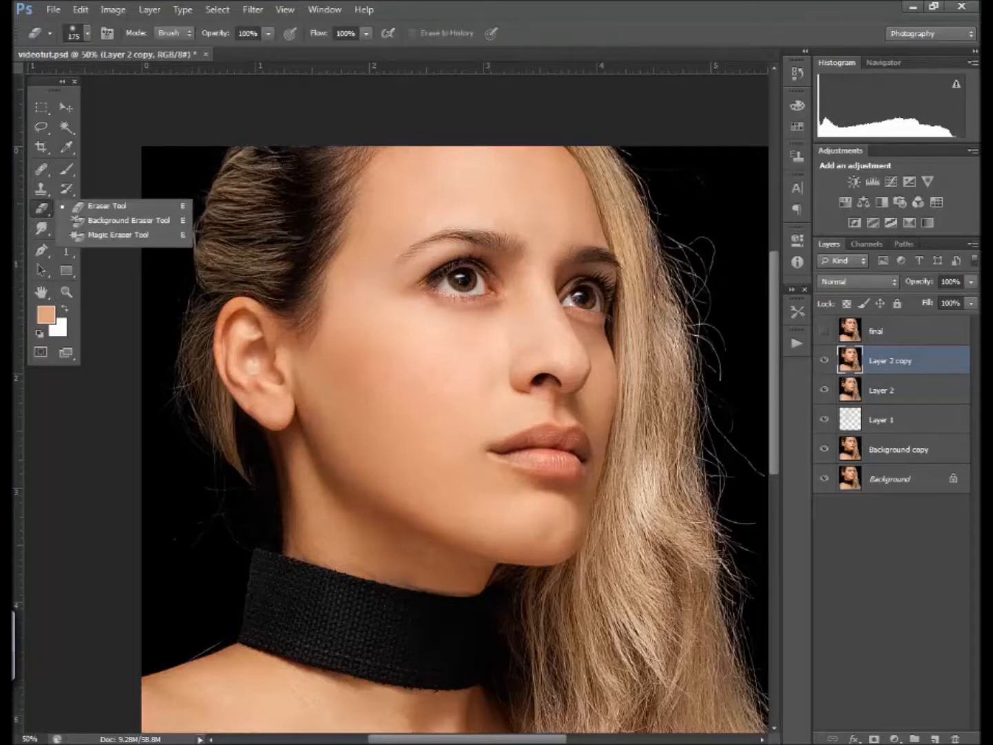
{"action": "key", "text": "Escape"}
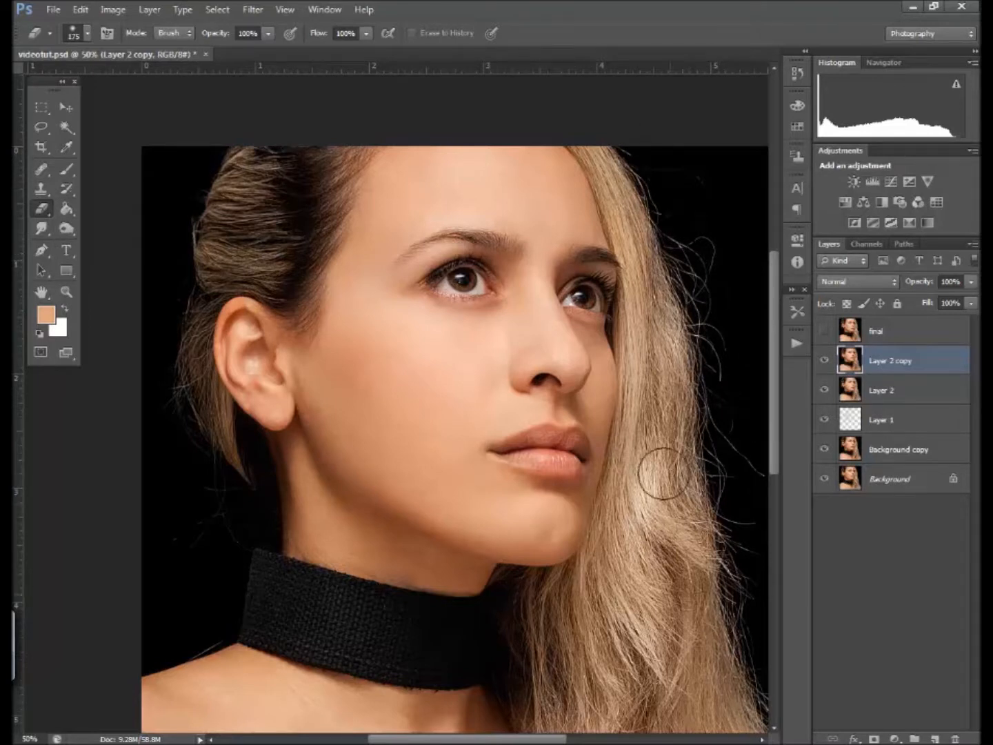
{"action": "mouse_move", "coordinate": [686, 301]}
{"action": "left_mouse_down"}
{"action": "mouse_move", "coordinate": [654, 241]}
{"action": "mouse_move", "coordinate": [654, 333]}
{"action": "mouse_move", "coordinate": [640, 204]}
{"action": "mouse_move", "coordinate": [605, 121]}
{"action": "left_mouse_up"}
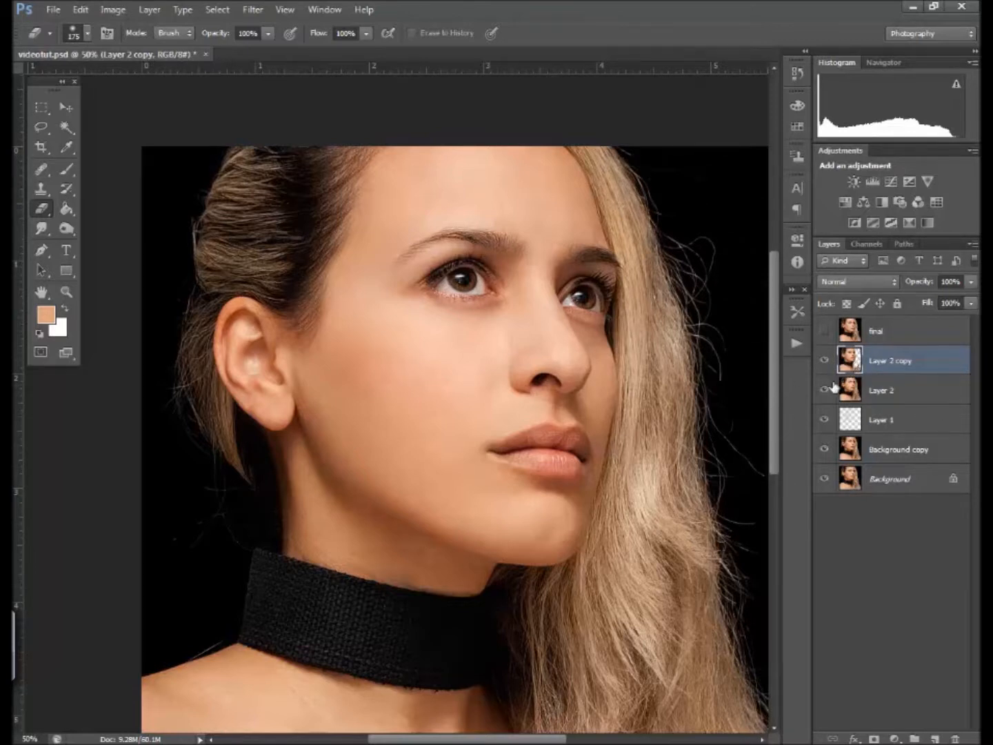
- Merge the sharpened copy with Layer 2 beneath it and duplicate the merged layer
{"action": "left_click", "coordinate": [929, 399], "text": "shift"}
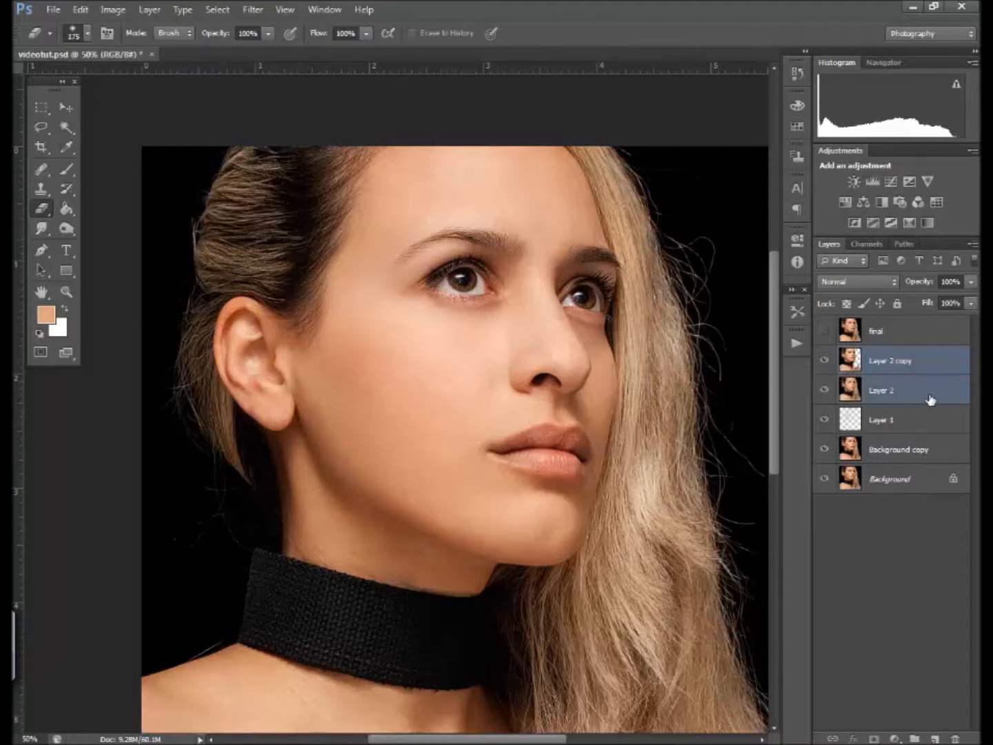
{"action": "key", "text": "ctrl+e"}
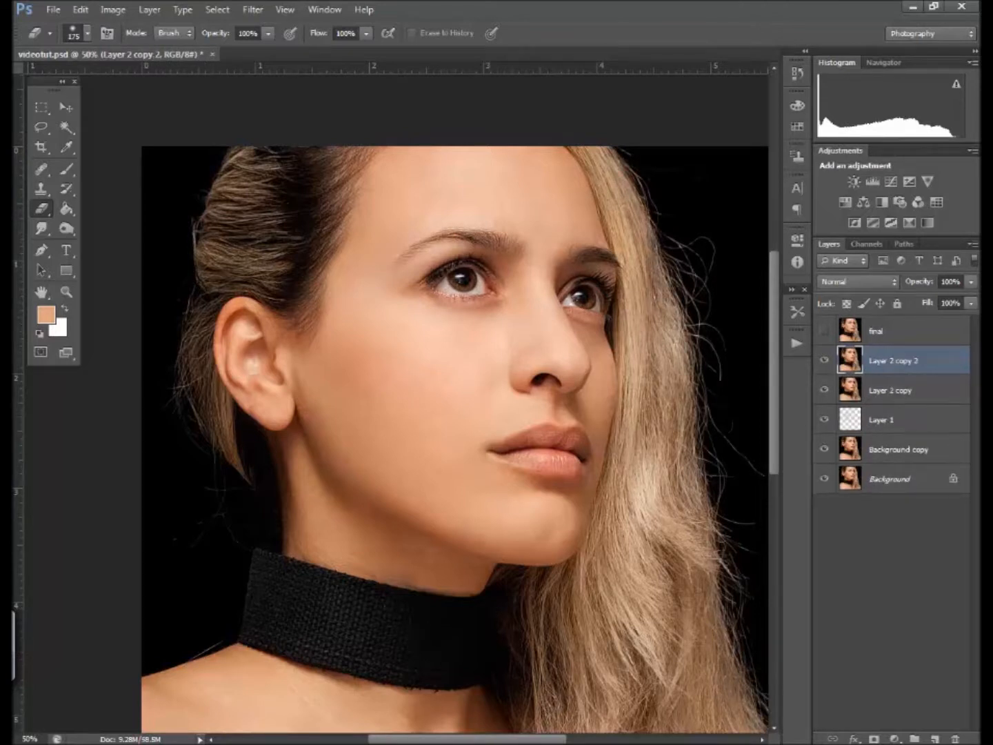
- Add 1% uniform monochromatic noise to the new layer copy, judging the skin texture at actual pixels
{"action": "left_click", "coordinate": [67, 292]}
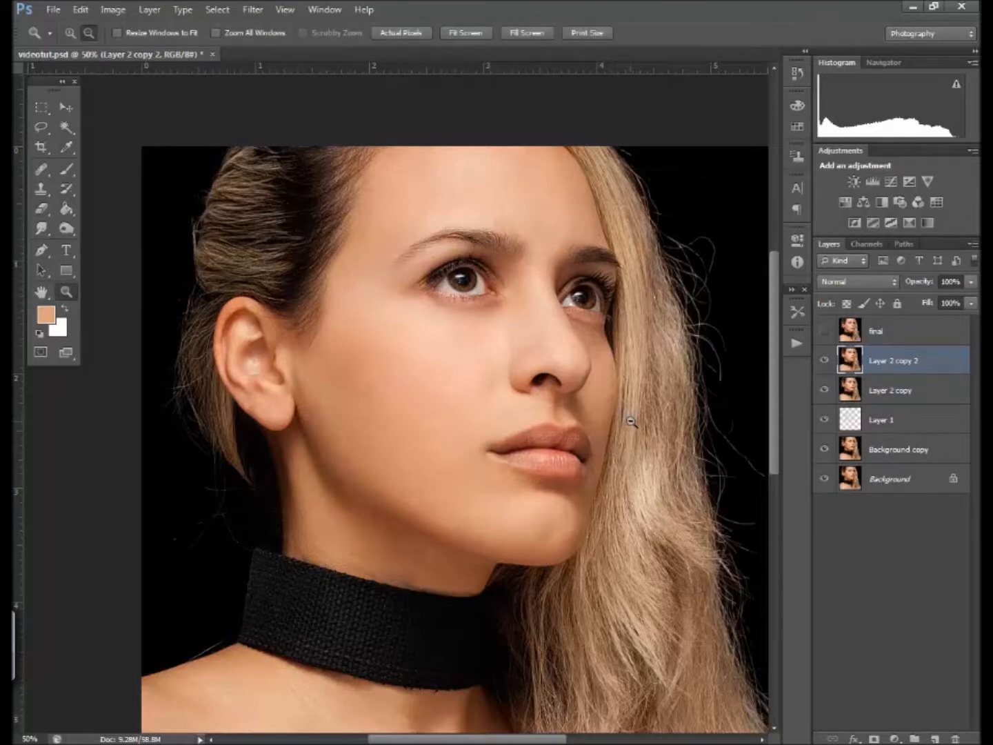
{"action": "left_click", "coordinate": [401, 32]}
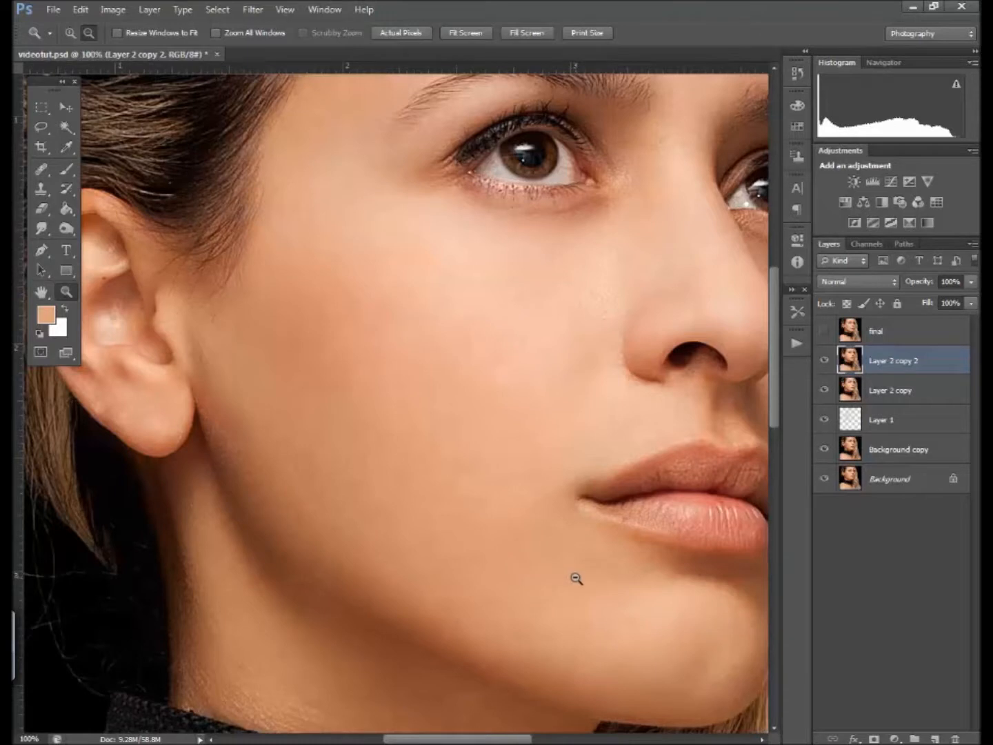
{"action": "left_click", "coordinate": [252, 9]}
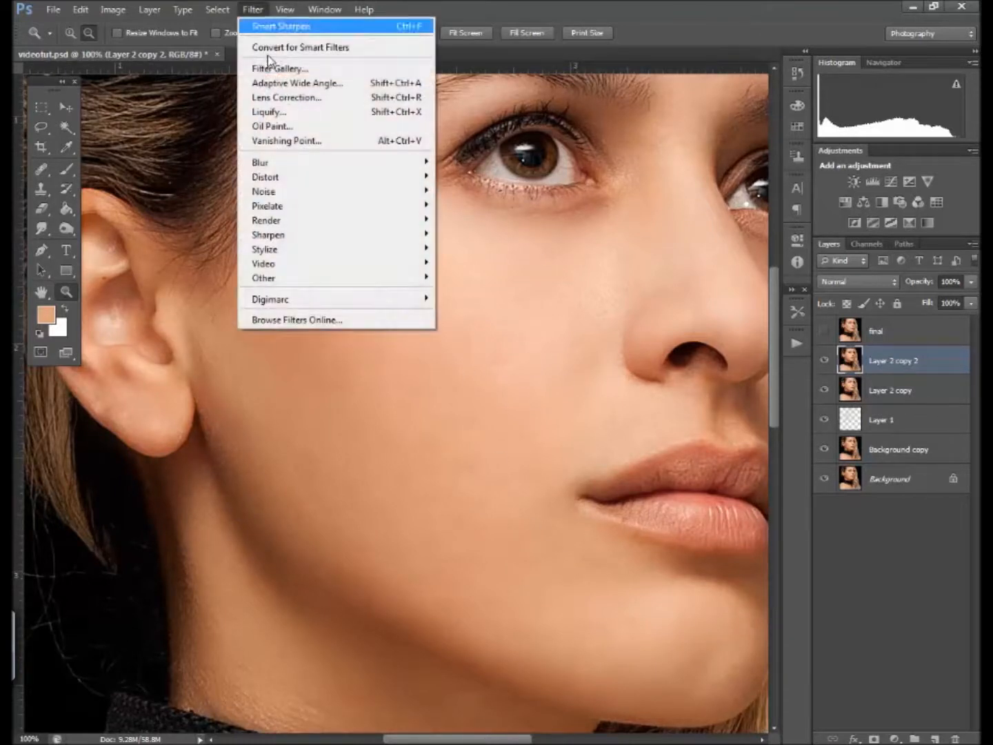
{"action": "mouse_move", "coordinate": [326, 198]}
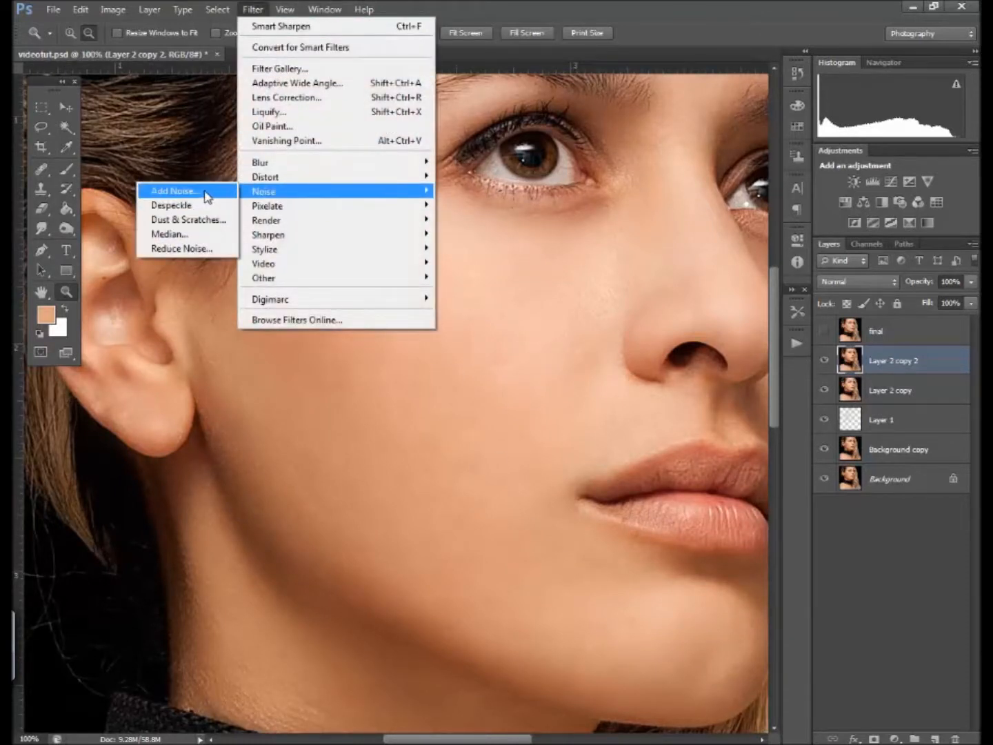
{"action": "left_click", "coordinate": [175, 190]}
{"action": "mouse_move", "coordinate": [672, 469]}
{"action": "left_mouse_down"}
{"action": "mouse_move", "coordinate": [683, 474]}
{"action": "mouse_move", "coordinate": [675, 471]}
{"action": "left_mouse_up"}
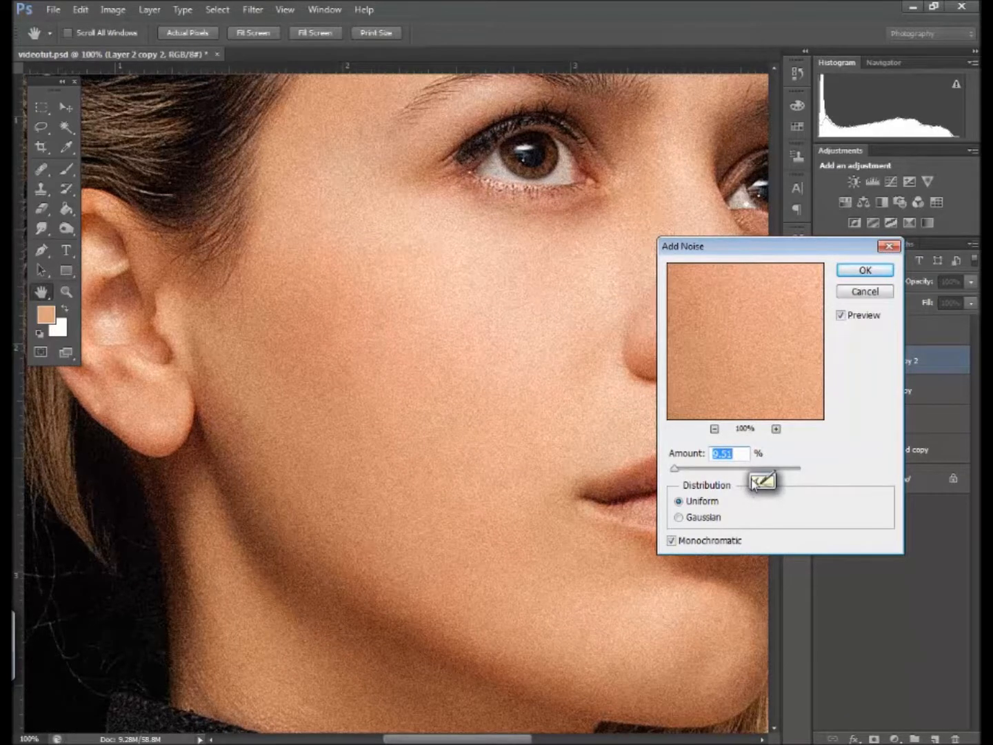
{"action": "type", "text": "1.5"}
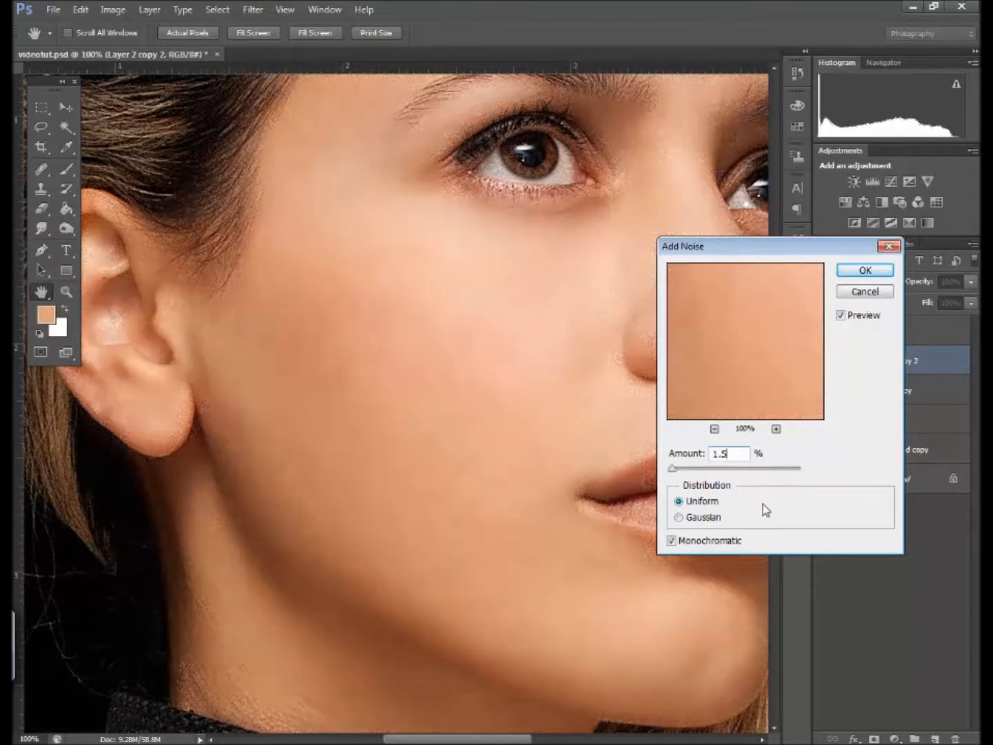
{"action": "left_click_drag", "start_coordinate": [737, 456], "coordinate": [691, 458]}
{"action": "type", "text": "1"}
{"action": "left_click", "coordinate": [865, 271]}
- Brighten the nose highlight using the Dodge tool on midtones at 5% exposure with a 70 px brush
{"action": "left_click_drag", "start_coordinate": [623, 297], "coordinate": [492, 338]}
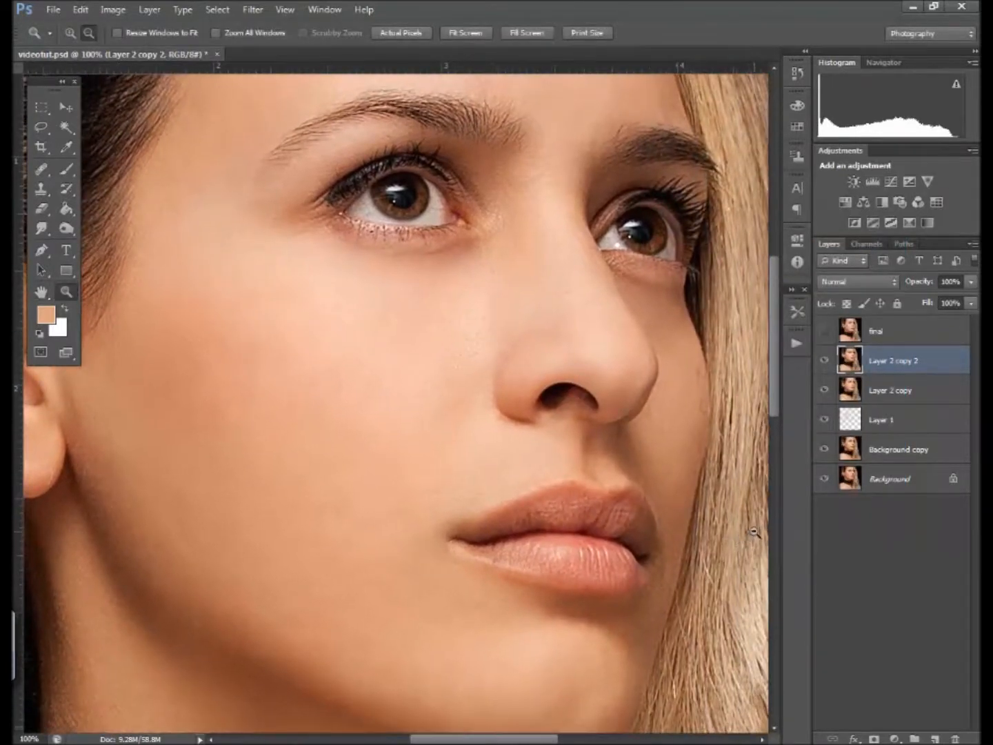
{"action": "mouse_move", "coordinate": [66, 230]}
{"action": "left_mouse_down"}
{"action": "mouse_move", "coordinate": [99, 237]}
{"action": "mouse_move", "coordinate": [111, 225]}
{"action": "left_mouse_up"}
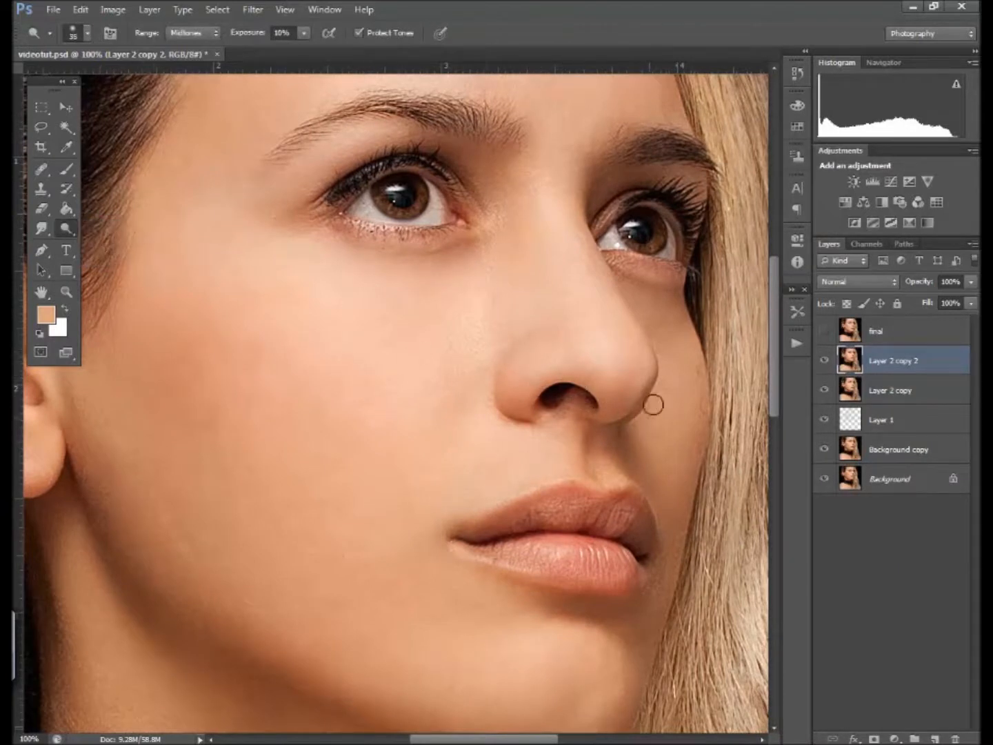
{"action": "left_click_drag", "start_coordinate": [775, 394], "coordinate": [774, 382]}
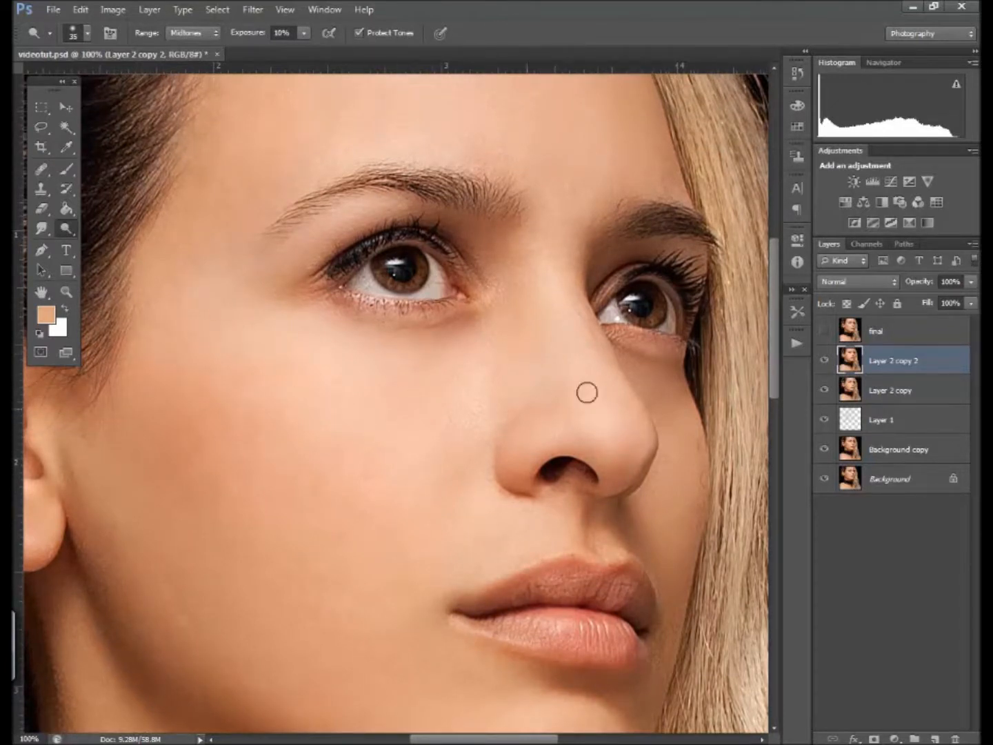
{"action": "left_click", "coordinate": [283, 33]}
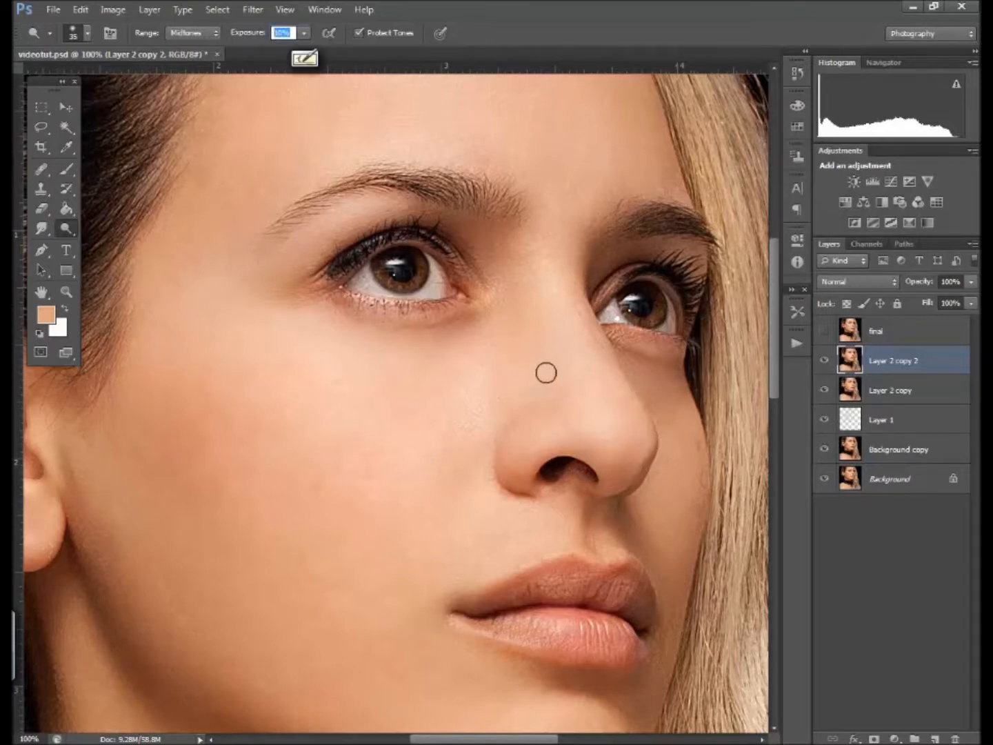
{"action": "type", "text": "5"}
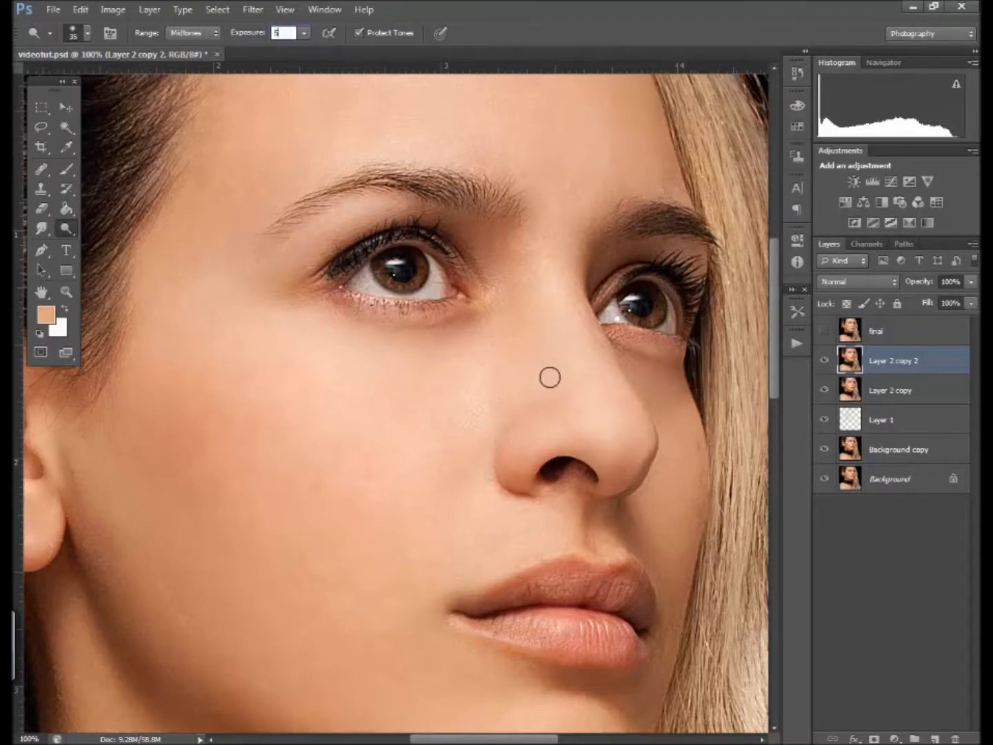
{"action": "key", "text": "Return"}
{"action": "key", "text": "bracketright"}
{"action": "key", "text": "bracketright"}
{"action": "key", "text": "bracketright"}
{"action": "key", "text": "bracketright"}
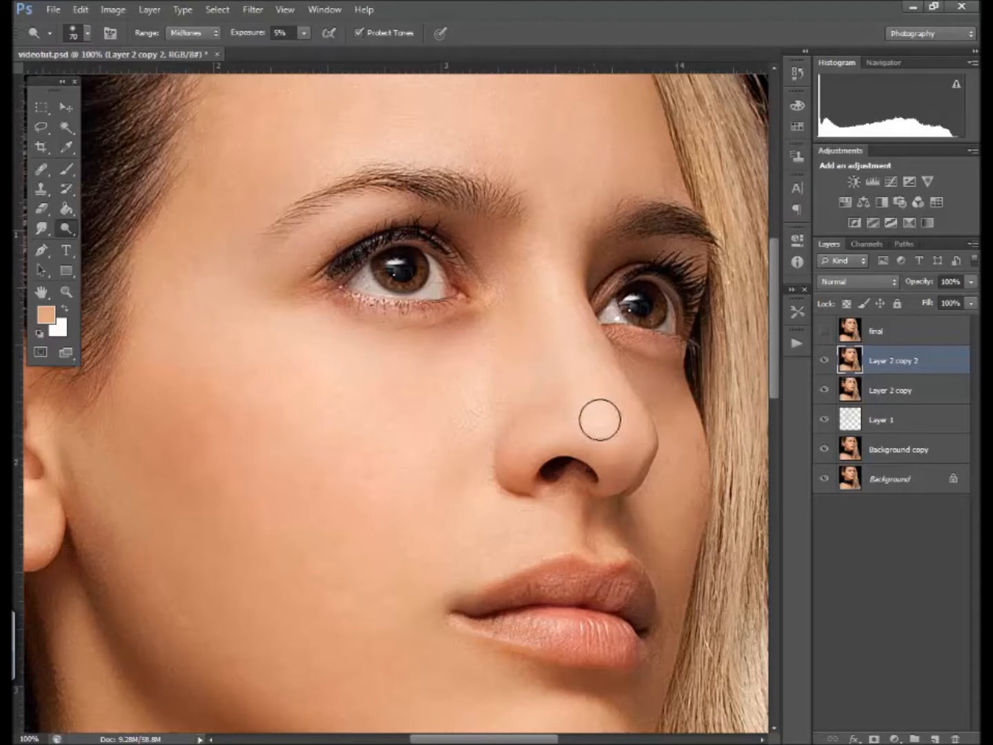
- Review the whole face at 50% view and switch to the Brush tool
{"action": "left_click", "coordinate": [65, 292]}
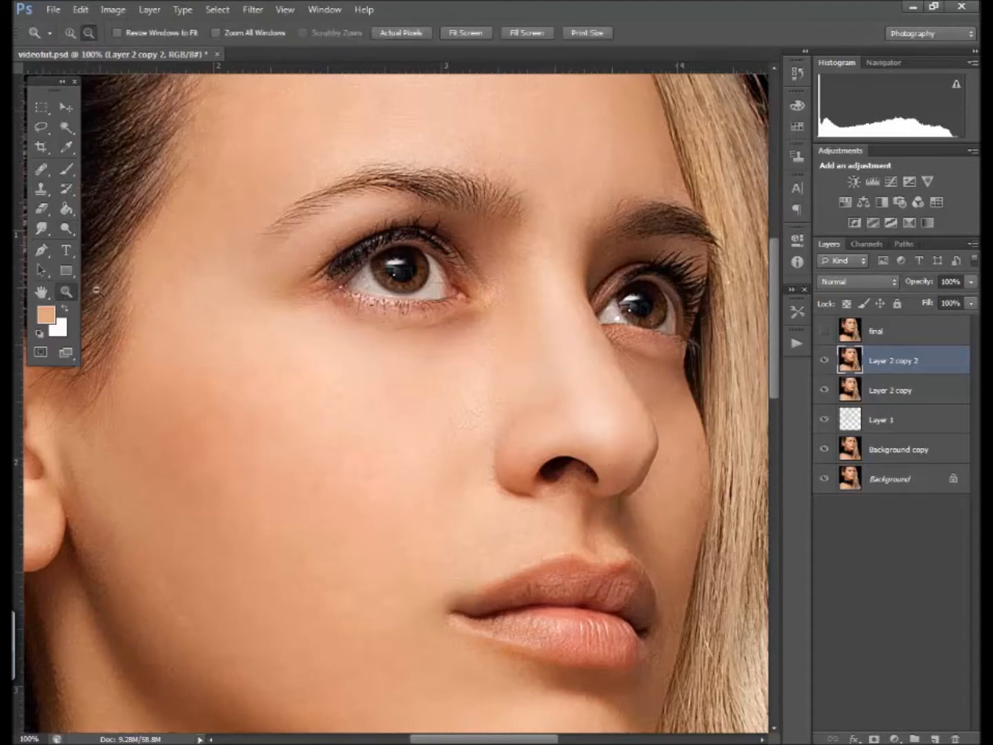
{"action": "left_click", "coordinate": [493, 351], "text": "alt"}
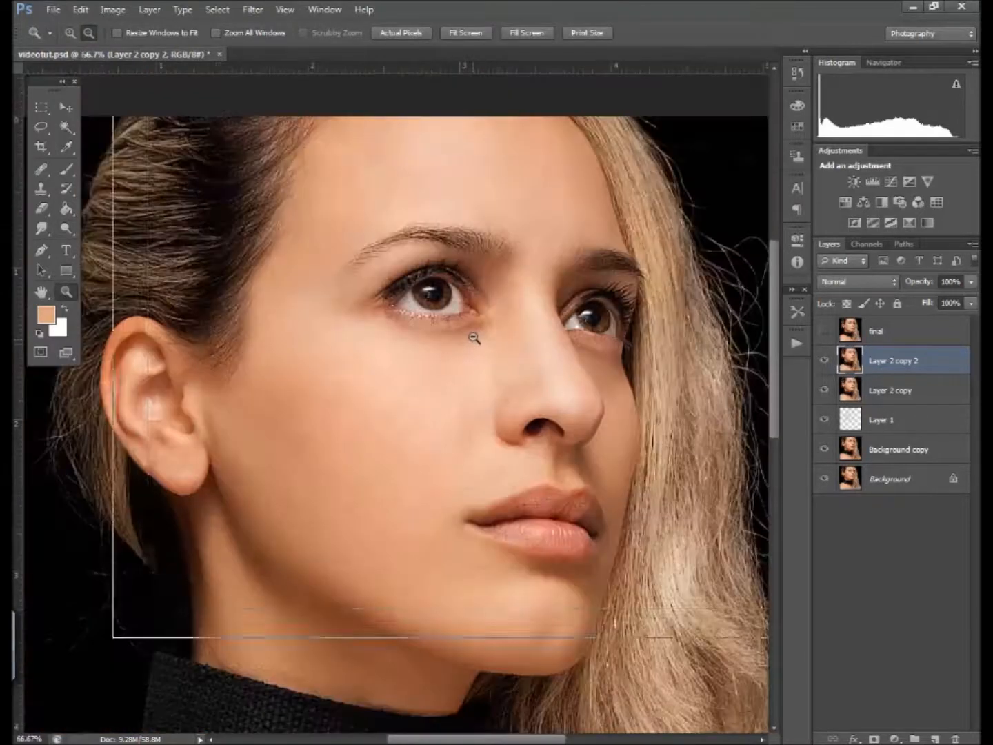
{"action": "left_click", "coordinate": [478, 335], "text": "alt"}
{"action": "key", "text": "b"}
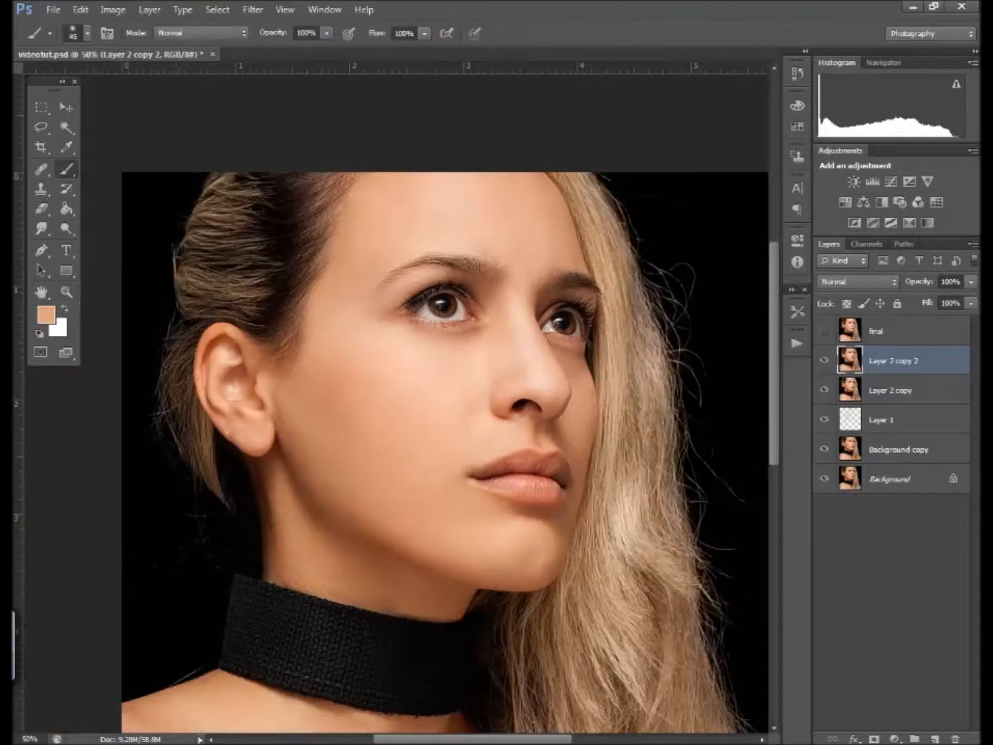
{"action": "key", "text": "bracketright"}
{"action": "key", "text": "bracketright"}
{"action": "key", "text": "bracketright"}
{"action": "key", "text": "bracketright"}
{"action": "key", "text": "bracketright"}
{"action": "key", "text": "bracketright"}
{"action": "key", "text": "bracketright"}
{"action": "key", "text": "bracketright"}
{"action": "key", "text": "bracketright"}
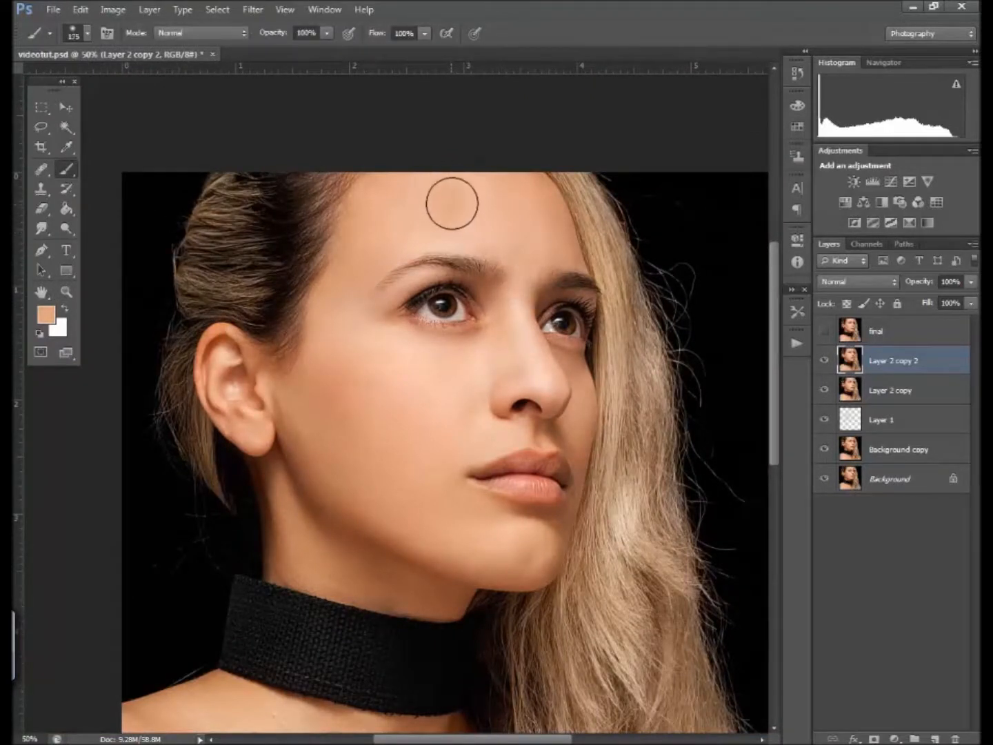
- Brighten the forehead and under-eye cheek highlights with the Dodge tool on midtones at 5% exposure, using a 175 px brush
{"action": "left_click", "coordinate": [67, 227]}
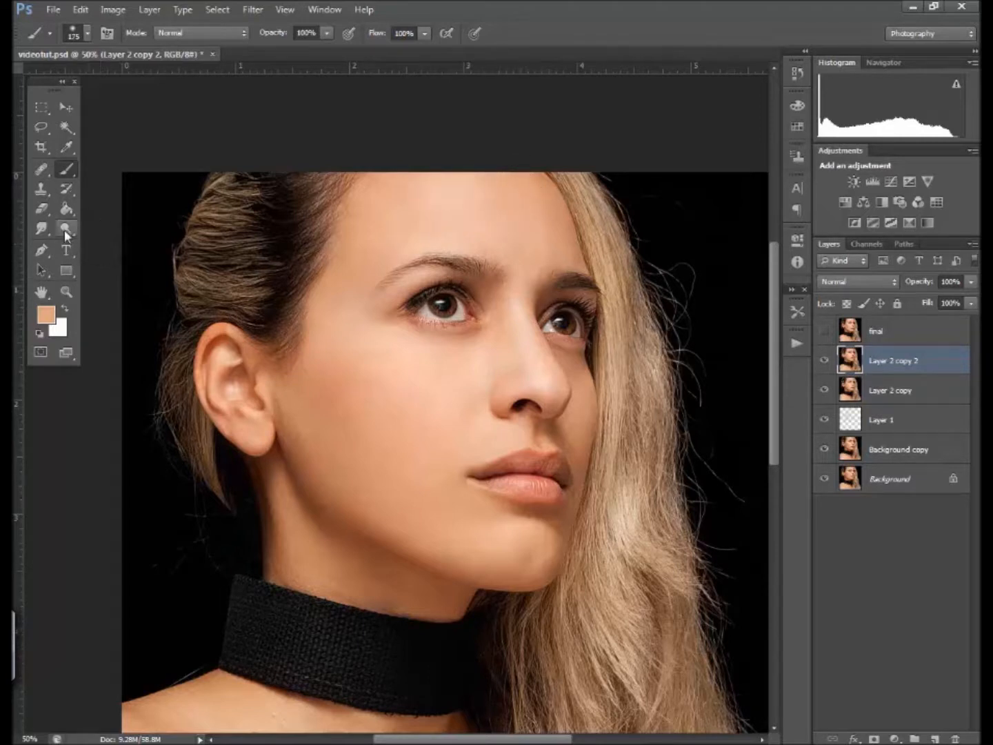
{"action": "key", "text": "bracketright"}
{"action": "key", "text": "bracketright"}
{"action": "key", "text": "bracketright"}
{"action": "key", "text": "bracketright"}
{"action": "key", "text": "bracketright"}
{"action": "key", "text": "bracketright"}
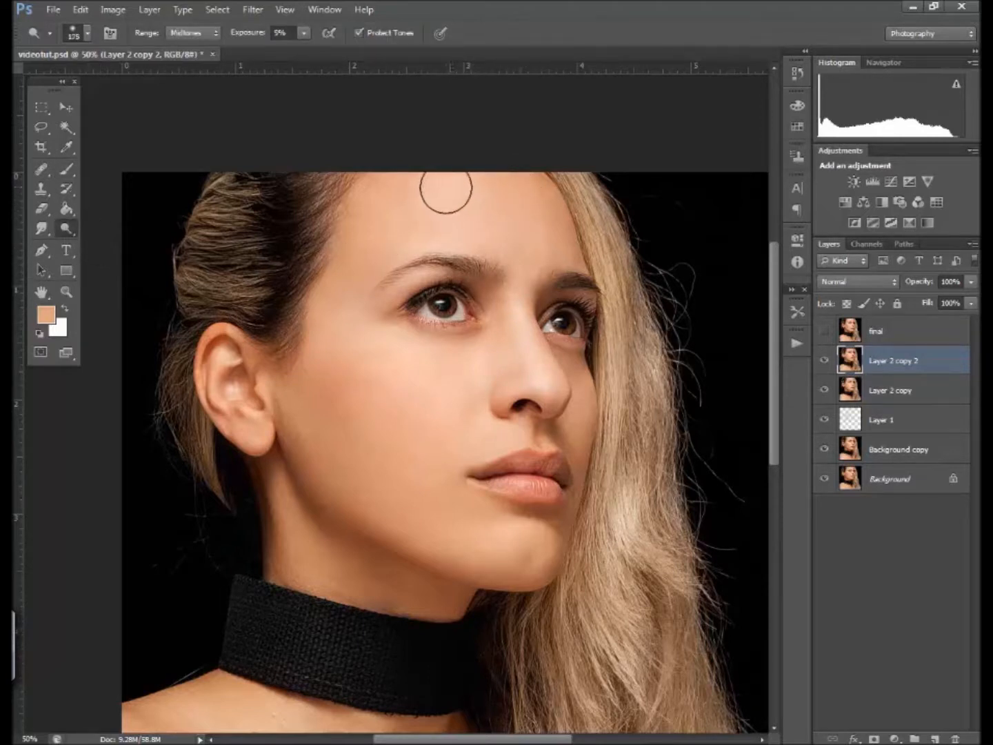
{"action": "mouse_move", "coordinate": [439, 215]}
{"action": "left_mouse_down"}
{"action": "mouse_move", "coordinate": [424, 229]}
{"action": "mouse_move", "coordinate": [455, 220]}
{"action": "mouse_move", "coordinate": [433, 192]}
{"action": "mouse_move", "coordinate": [446, 227]}
{"action": "left_mouse_up"}
{"action": "mouse_move", "coordinate": [370, 342]}
{"action": "left_mouse_down"}
{"action": "mouse_move", "coordinate": [426, 380]}
{"action": "mouse_move", "coordinate": [457, 376]}
{"action": "mouse_move", "coordinate": [392, 355]}
{"action": "mouse_move", "coordinate": [341, 314]}
{"action": "mouse_move", "coordinate": [395, 360]}
{"action": "mouse_move", "coordinate": [446, 369]}
{"action": "mouse_move", "coordinate": [387, 356]}
{"action": "mouse_move", "coordinate": [432, 373]}
{"action": "mouse_move", "coordinate": [472, 368]}
{"action": "mouse_move", "coordinate": [396, 356]}
{"action": "mouse_move", "coordinate": [356, 320]}
{"action": "mouse_move", "coordinate": [455, 408]}
{"action": "mouse_move", "coordinate": [456, 371]}
{"action": "mouse_move", "coordinate": [459, 391]}
{"action": "mouse_move", "coordinate": [366, 330]}
{"action": "mouse_move", "coordinate": [449, 390]}
{"action": "mouse_move", "coordinate": [526, 513]}
{"action": "mouse_move", "coordinate": [555, 475]}
{"action": "mouse_move", "coordinate": [536, 435]}
{"action": "mouse_move", "coordinate": [481, 360]}
{"action": "left_mouse_up"}
- Dodge the smaller highlights around the face and ear at 5% exposure, resizing the brush to suit each area, including 45 px
{"action": "key", "text": "bracketleft"}
{"action": "key", "text": "bracketleft"}
{"action": "key", "text": "bracketleft"}
{"action": "key", "text": "bracketleft"}
{"action": "key", "text": "bracketleft"}
{"action": "key", "text": "bracketleft"}
{"action": "key", "text": "bracketleft"}
{"action": "key", "text": "bracketleft"}
{"action": "key", "text": "bracketright"}
{"action": "key", "text": "bracketright"}
{"action": "key", "text": "bracketright"}
{"action": "key", "text": "bracketright"}
{"action": "key", "text": "bracketright"}
{"action": "key", "text": "bracketright"}
{"action": "key", "text": "bracketright"}
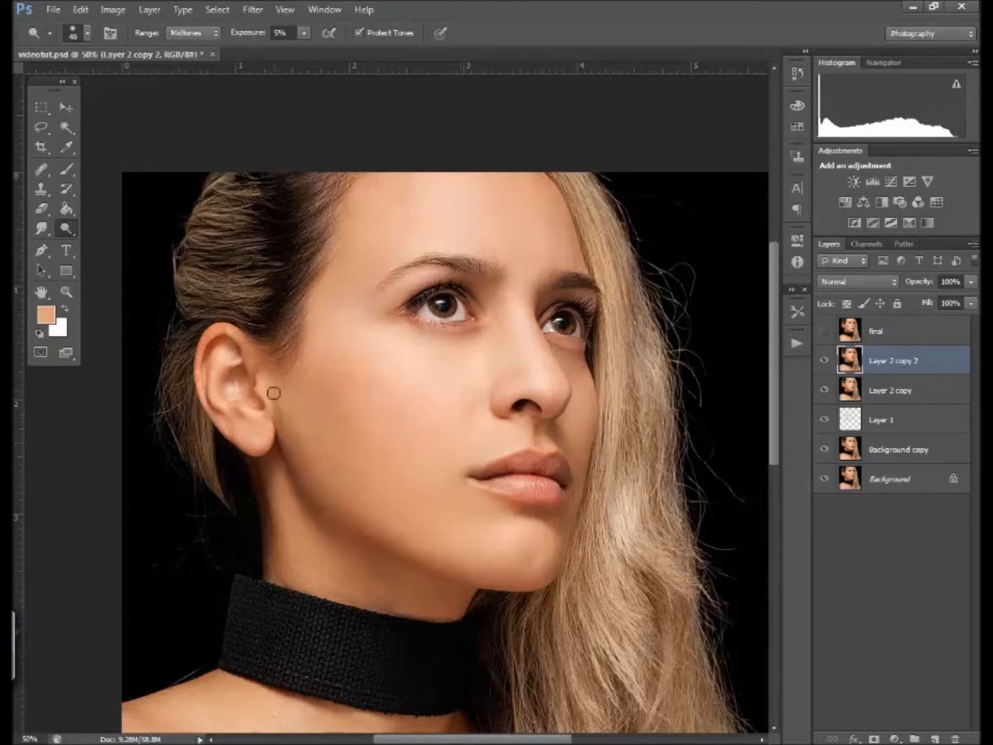
{"action": "key", "text": "bracketright"}
{"action": "key", "text": "bracketright"}
{"action": "key", "text": "bracketright"}
{"action": "key", "text": "bracketright"}
{"action": "key", "text": "bracketright"}
{"action": "key", "text": "bracketright"}
{"action": "key", "text": "bracketright"}
{"action": "key", "text": "bracketright"}
{"action": "key", "text": "bracketright"}
{"action": "key", "text": "bracketright"}
- Darken the shadow at the outer corner of the nearer eye using the Burn tool on midtones at 10% exposure
{"action": "right_click", "coordinate": [65, 227]}
{"action": "left_click", "coordinate": [118, 245]}
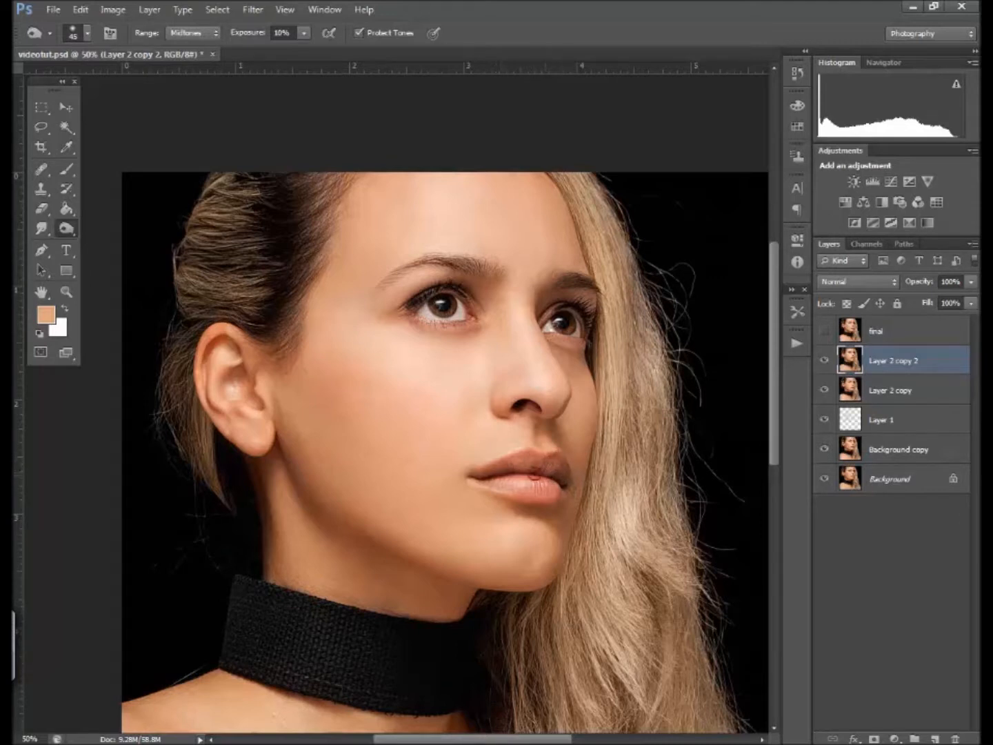
{"action": "key", "text": "bracketright"}
{"action": "key", "text": "bracketright"}
{"action": "key", "text": "bracketright"}
{"action": "key", "text": "bracketright"}
{"action": "key", "text": "bracketleft"}
{"action": "key", "text": "bracketleft"}
{"action": "key", "text": "bracketleft"}
{"action": "left_click_drag", "start_coordinate": [399, 315], "coordinate": [414, 319]}
- Burn the shadows along the forehead hairline with the brush enlarged to 250 px
{"action": "key", "text": "bracketright"}
{"action": "key", "text": "bracketright"}
{"action": "key", "text": "bracketright"}
{"action": "key", "text": "bracketright"}
{"action": "key", "text": "bracketright"}
{"action": "key", "text": "bracketright"}
{"action": "key", "text": "bracketright"}
{"action": "key", "text": "bracketleft"}
{"action": "key", "text": "bracketleft"}
{"action": "key", "text": "bracketright"}
{"action": "key", "text": "bracketright"}
{"action": "key", "text": "bracketright"}
{"action": "key", "text": "bracketright"}
{"action": "key", "text": "bracketright"}
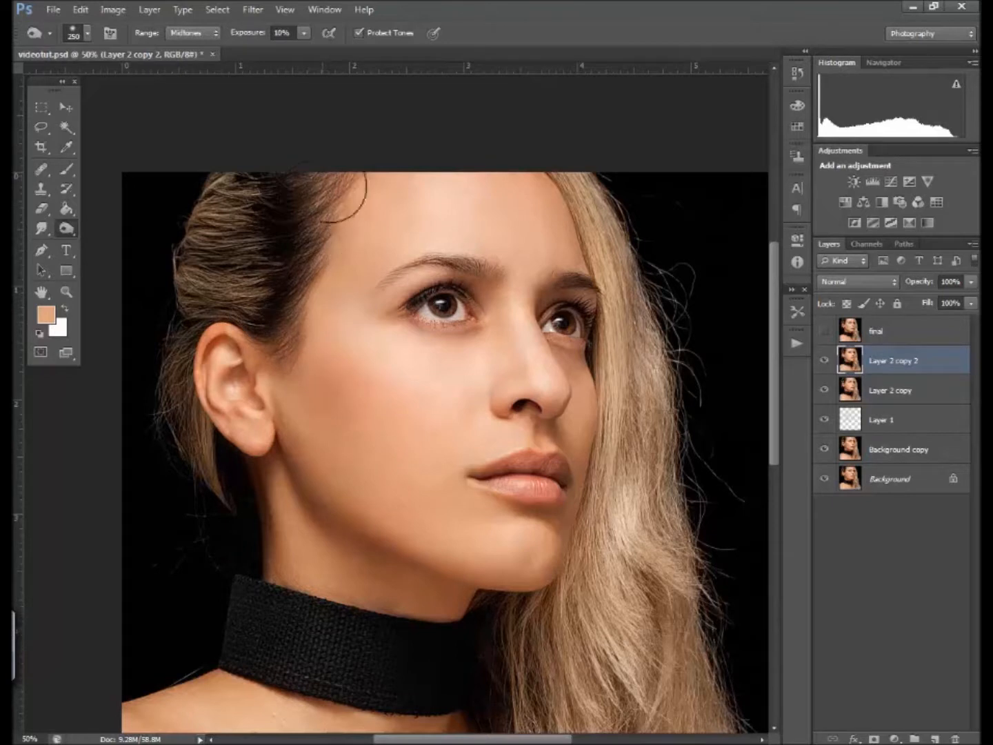
- Burn the smaller shadow areas around the ear and face with a brush of 80 to 100 px
{"action": "key", "text": "bracketright"}
{"action": "key", "text": "bracketleft"}
{"action": "key", "text": "bracketleft"}
{"action": "key", "text": "bracketleft"}
{"action": "key", "text": "bracketleft"}
{"action": "key", "text": "bracketleft"}
{"action": "key", "text": "bracketleft"}
{"action": "key", "text": "bracketleft"}
{"action": "key", "text": "bracketleft"}
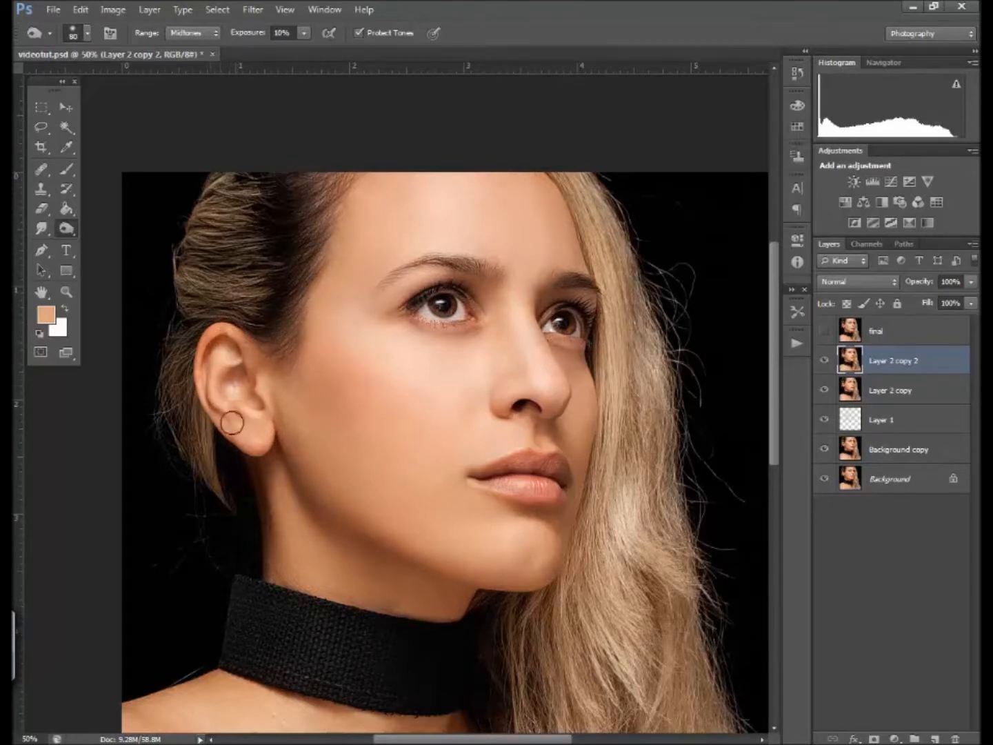
{"action": "key", "text": "bracketright"}
{"action": "key", "text": "bracketright"}
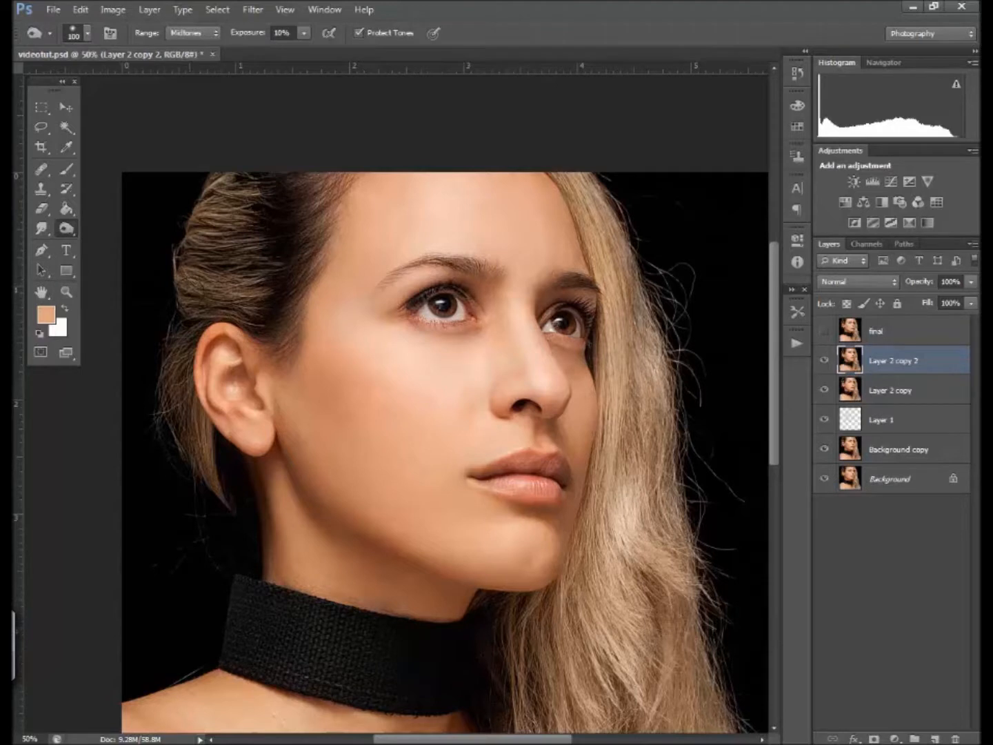
- Group Layer 2 copy, Layer 1 and Background copy, and reselect Layer 2 copy 2
{"action": "left_click", "coordinate": [906, 392]}
{"action": "left_click", "coordinate": [897, 449], "text": "shift"}
{"action": "left_click_drag", "start_coordinate": [913, 457], "coordinate": [916, 736]}
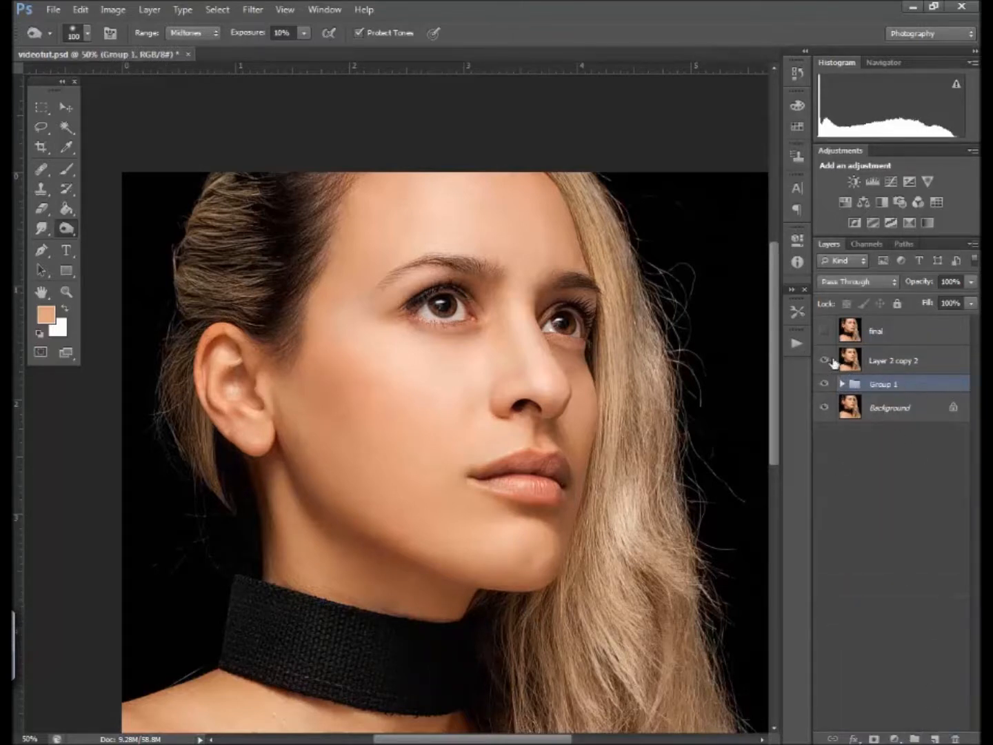
{"action": "left_click", "coordinate": [853, 369]}
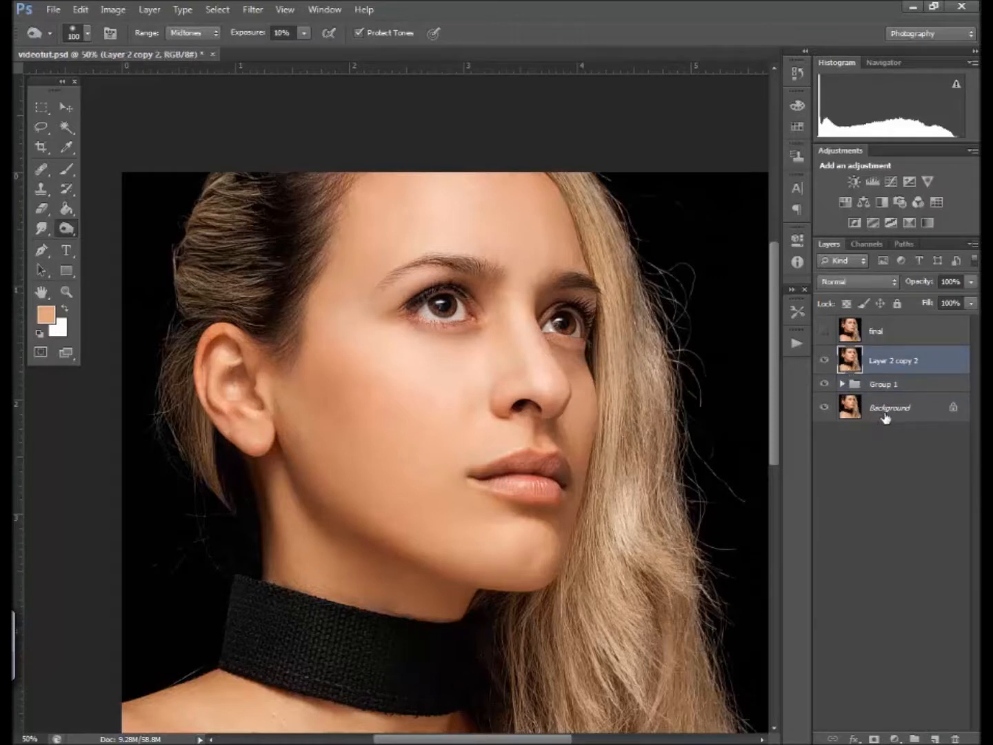
- Hide Group 1 and compare Layer 2 copy 2 with the original Background by toggling the retouched layer's visibility
{"action": "left_click", "coordinate": [824, 361]}
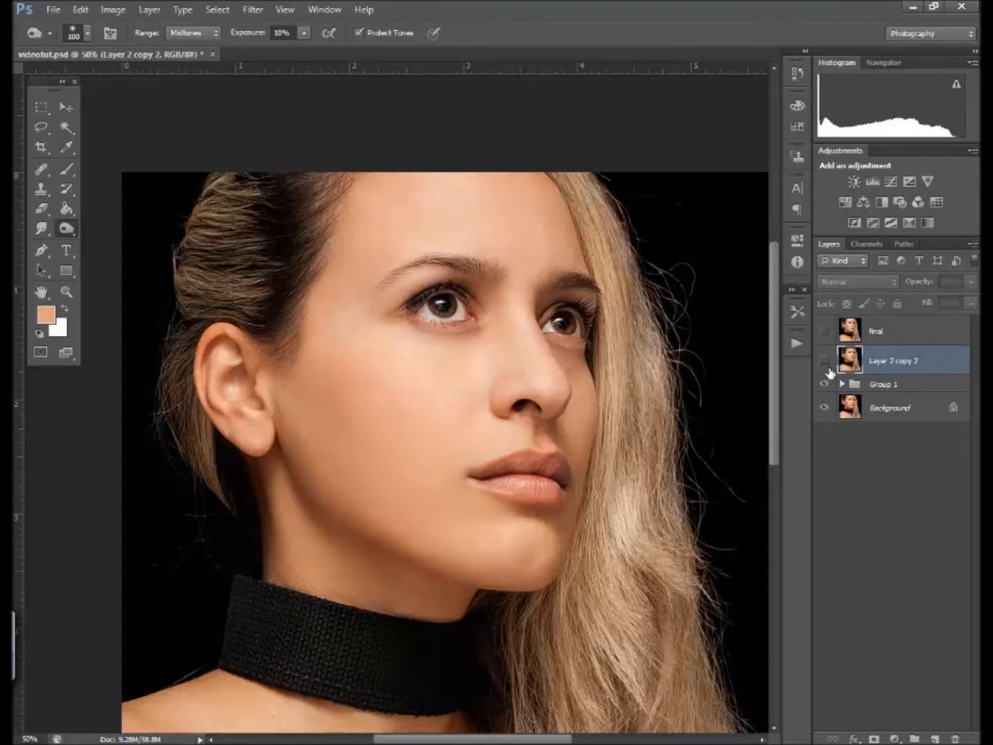
{"action": "left_click", "coordinate": [824, 360]}
{"action": "left_click", "coordinate": [825, 361]}
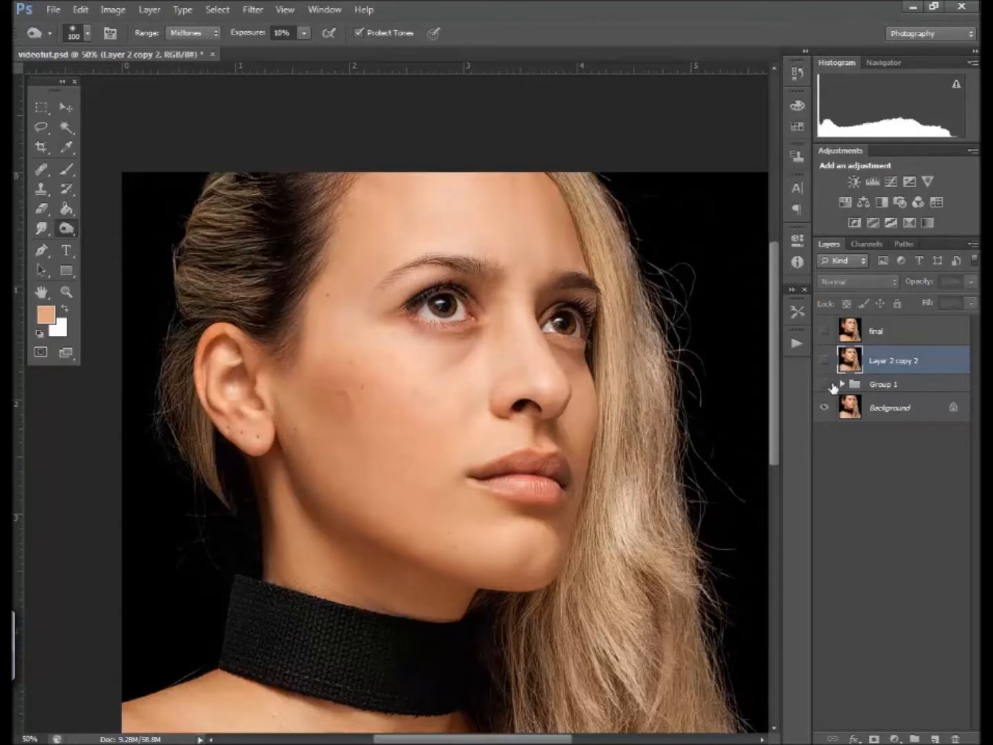
{"action": "left_click", "coordinate": [825, 362]}
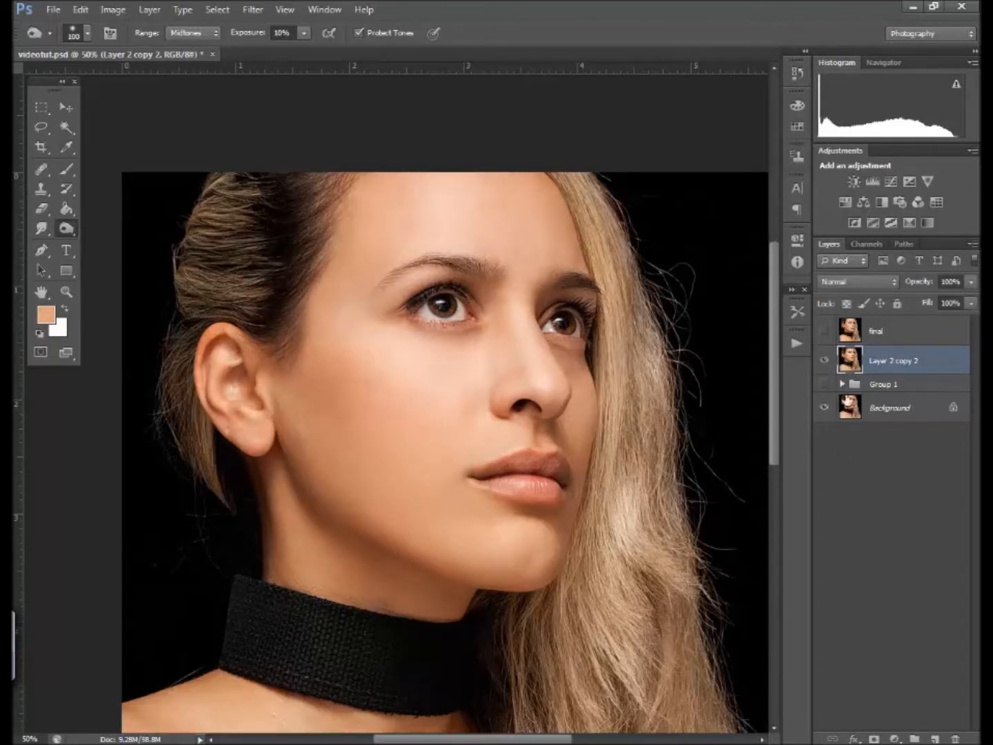
{"action": "left_click", "coordinate": [825, 362]}
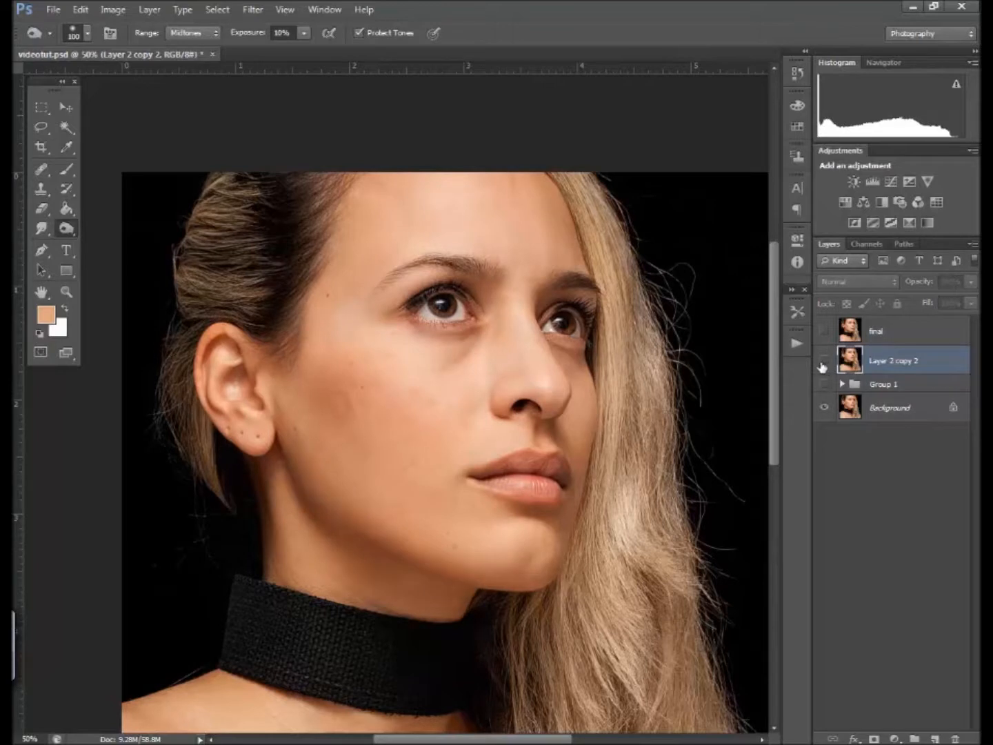
{"action": "left_click", "coordinate": [824, 361]}
- Examine the retouched skin and facial detail at actual pixels, and return to the 50% view of the portrait
{"action": "mouse_move", "coordinate": [555, 741]}
{"action": "left_mouse_down"}
{"action": "mouse_move", "coordinate": [583, 740]}
{"action": "mouse_move", "coordinate": [541, 742]}
{"action": "left_mouse_up"}
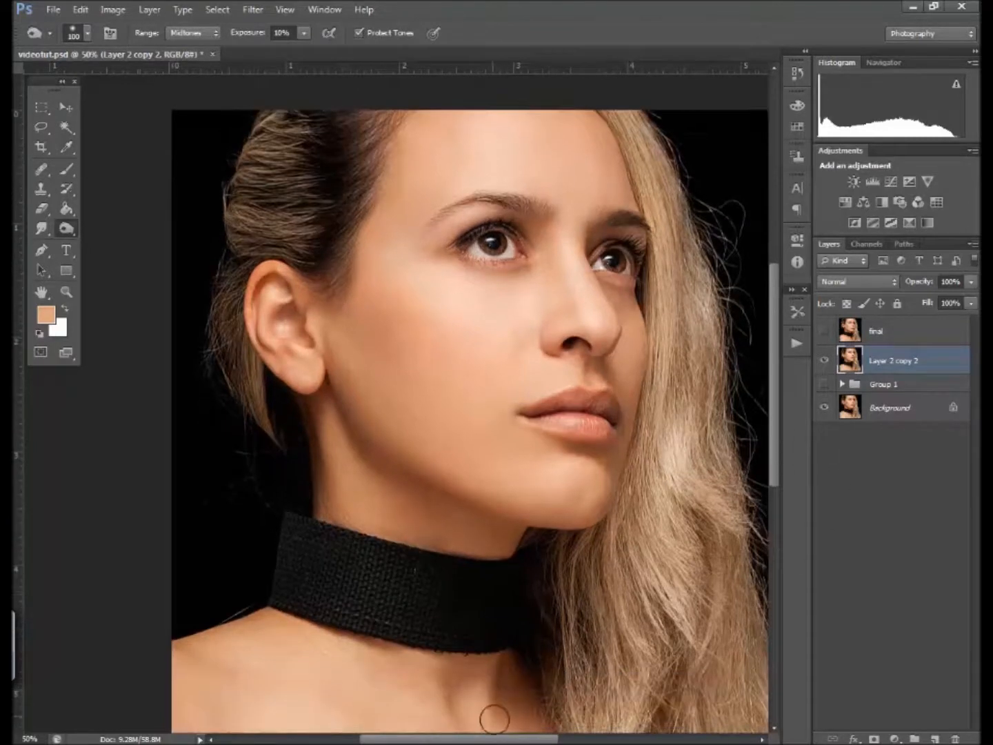
{"action": "left_click_drag", "start_coordinate": [504, 739], "coordinate": [520, 739]}
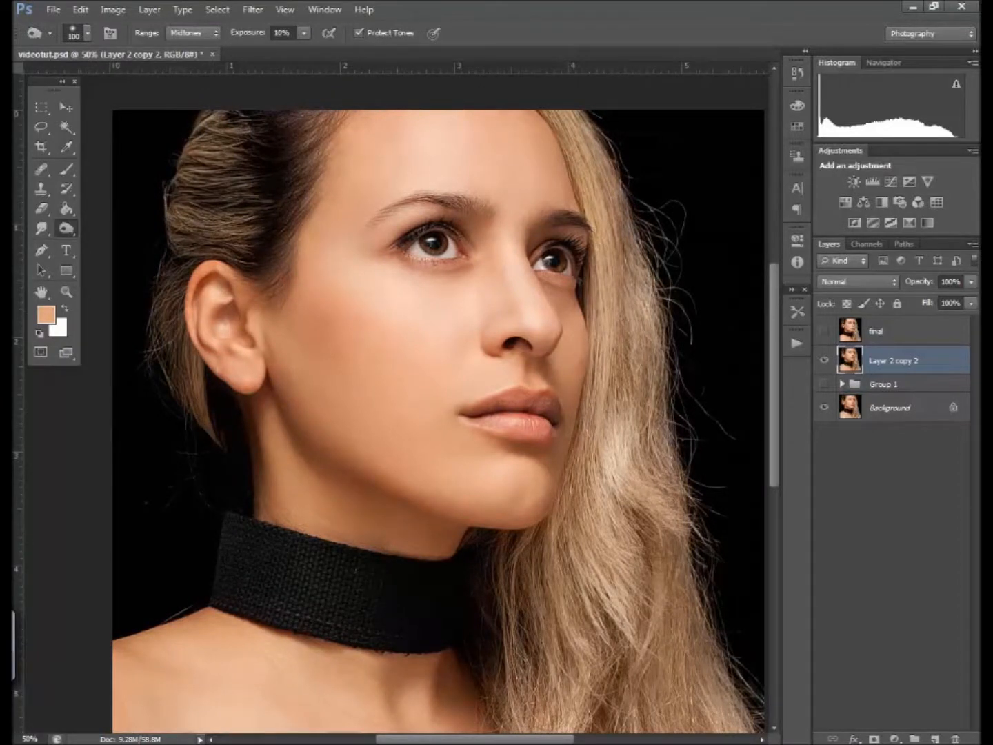
{"action": "left_click", "coordinate": [66, 292]}
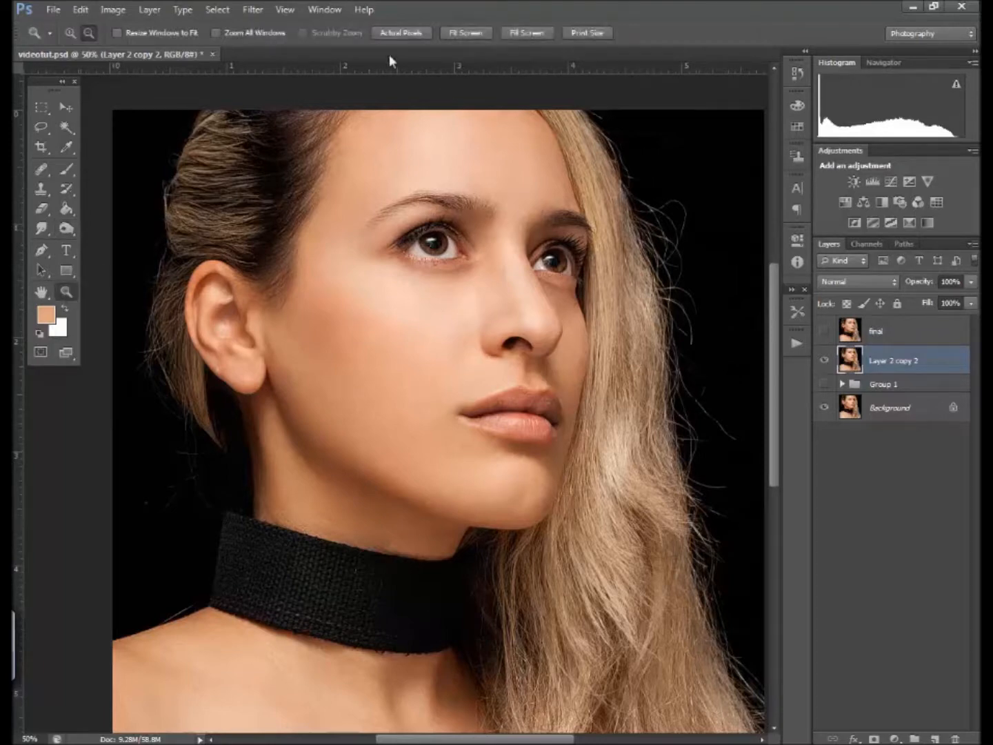
{"action": "left_click", "coordinate": [403, 34]}
{"action": "scroll", "coordinate": [773, 423], "scroll_direction": "up", "scroll_amount": 5}
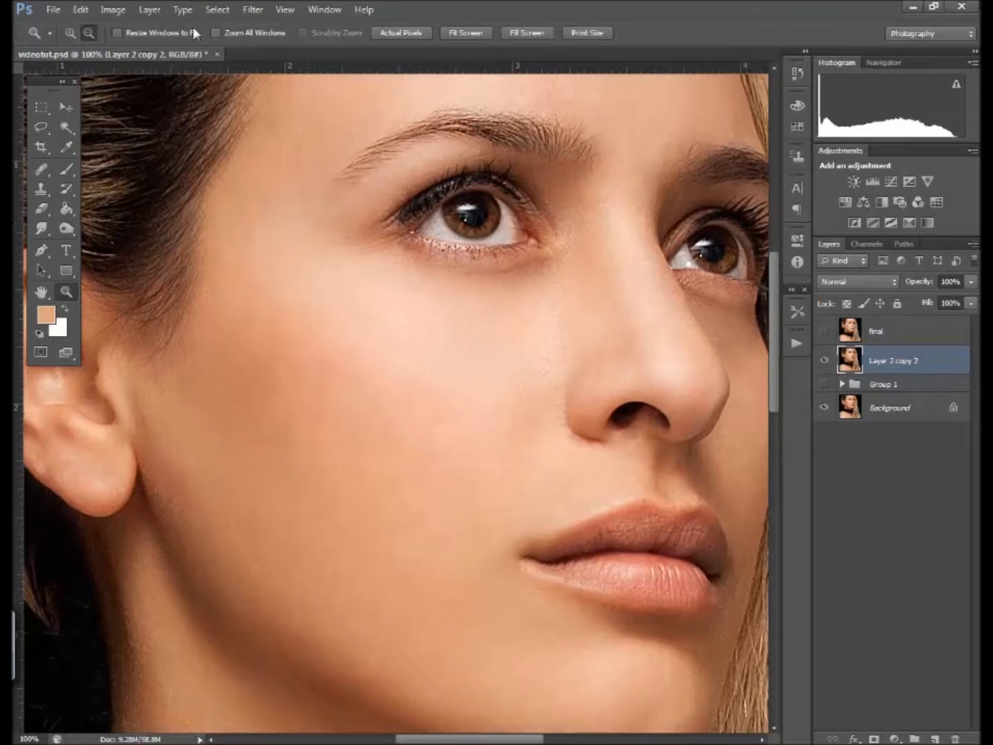
{"action": "left_click", "coordinate": [558, 404]}
{"action": "left_click", "coordinate": [558, 414]}
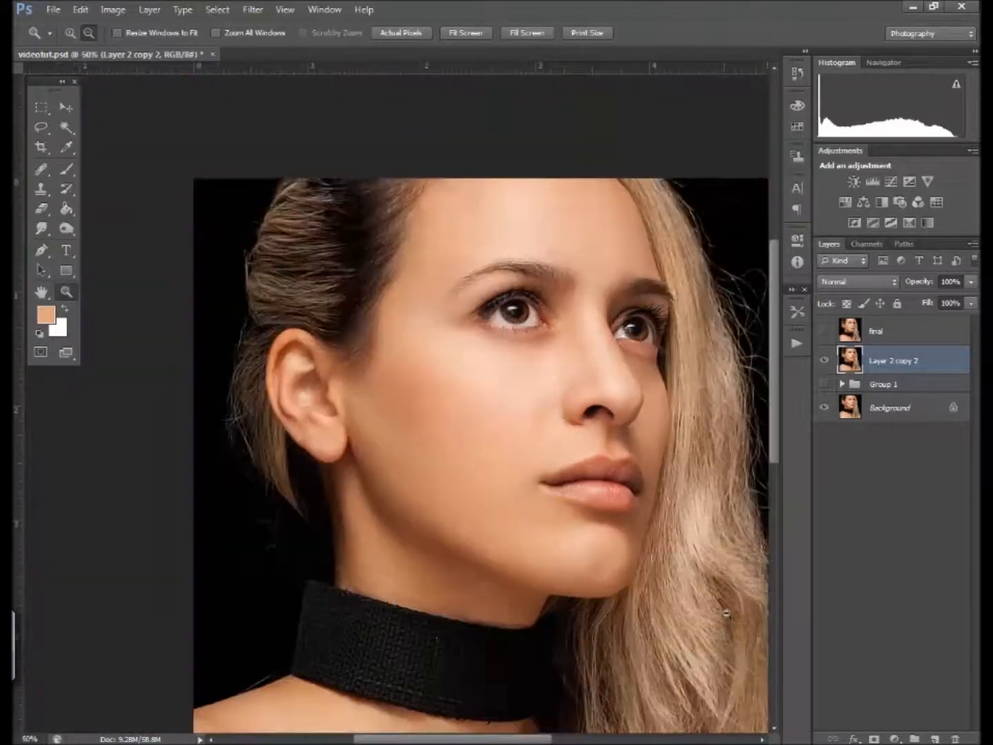
{"action": "left_click_drag", "start_coordinate": [545, 739], "coordinate": [567, 739]}
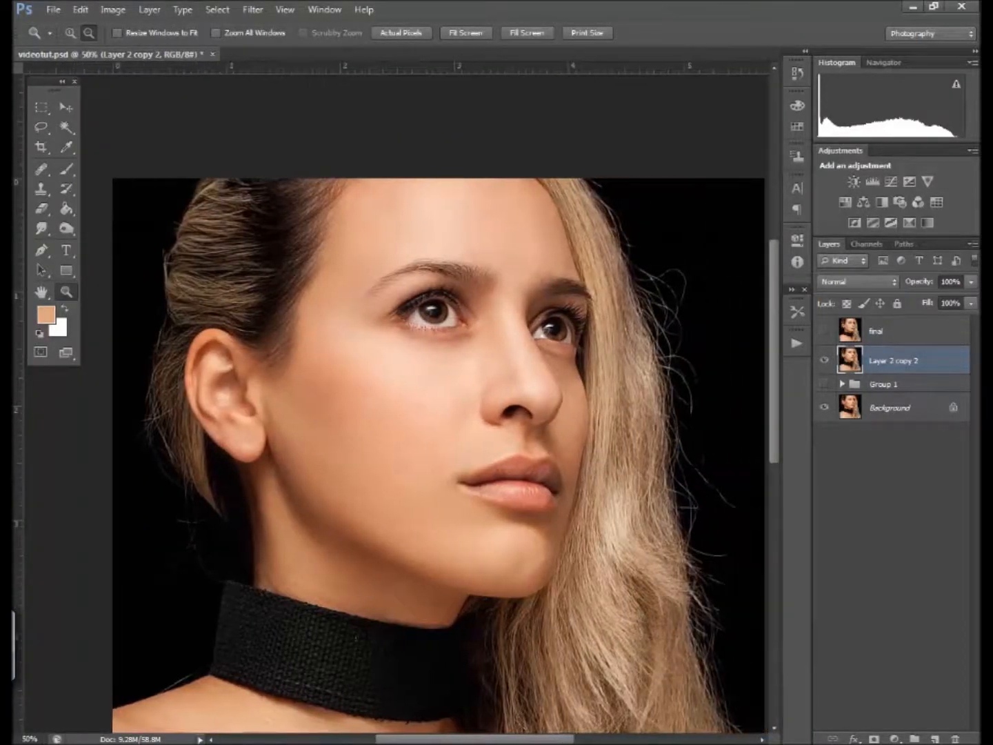
{"action": "left_click_drag", "start_coordinate": [774, 453], "coordinate": [797, 483]}
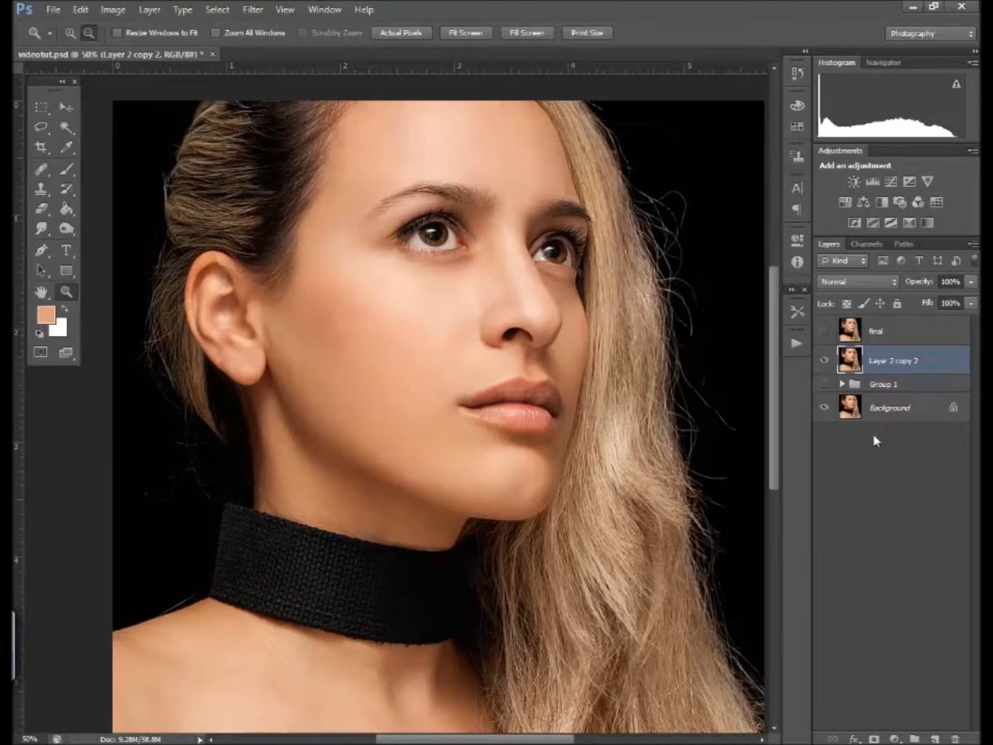
- Check the portrait before and after retouching once more by toggling the visibility of Layer 2 copy 2
{"action": "left_click", "coordinate": [825, 361]}
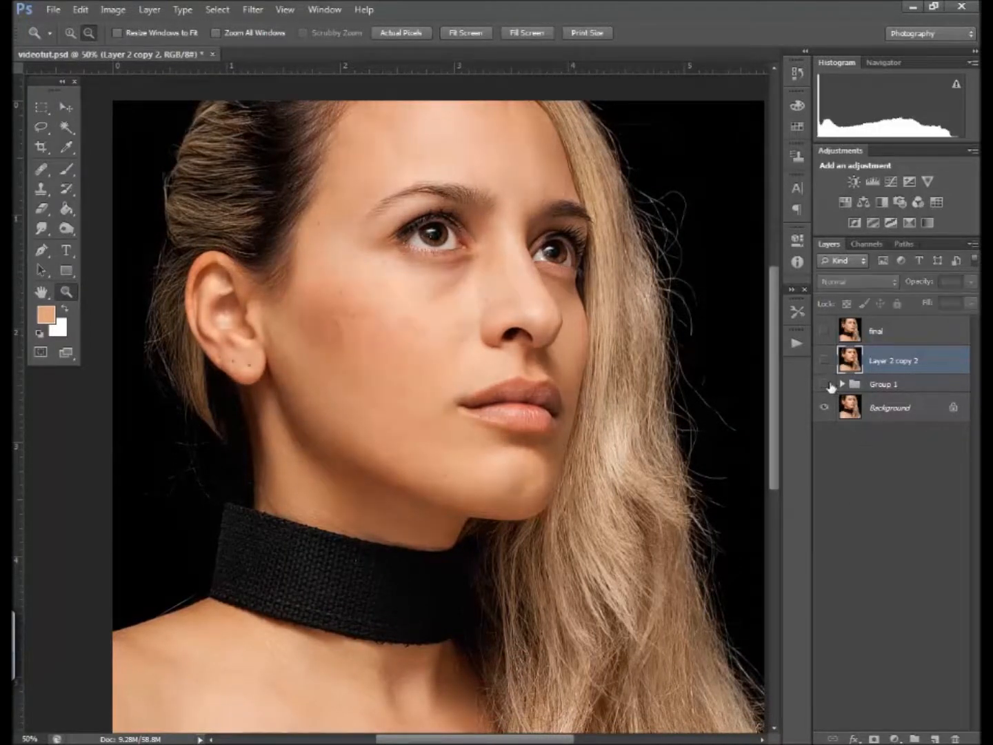
{"action": "left_click", "coordinate": [825, 362]}
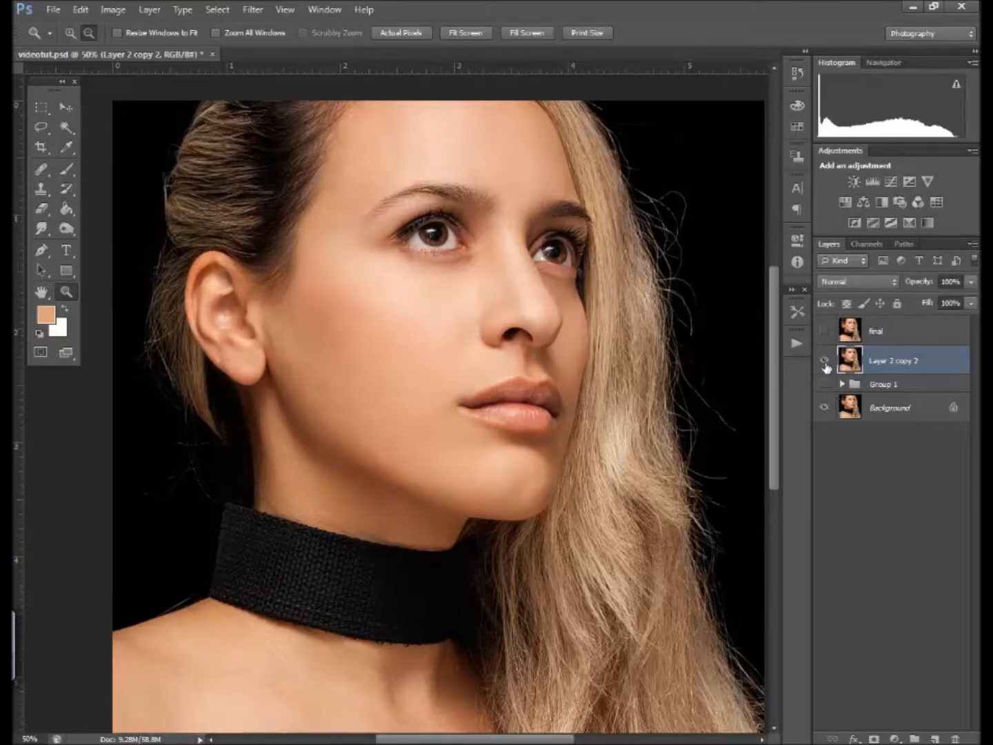
{"action": "left_click", "coordinate": [824, 362]}
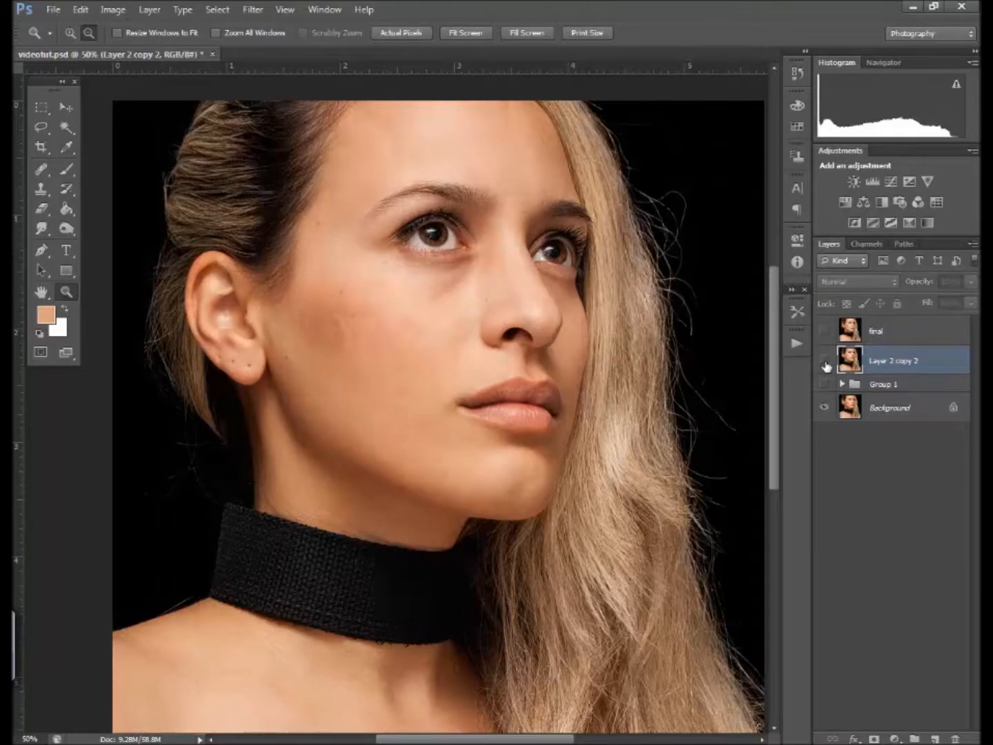